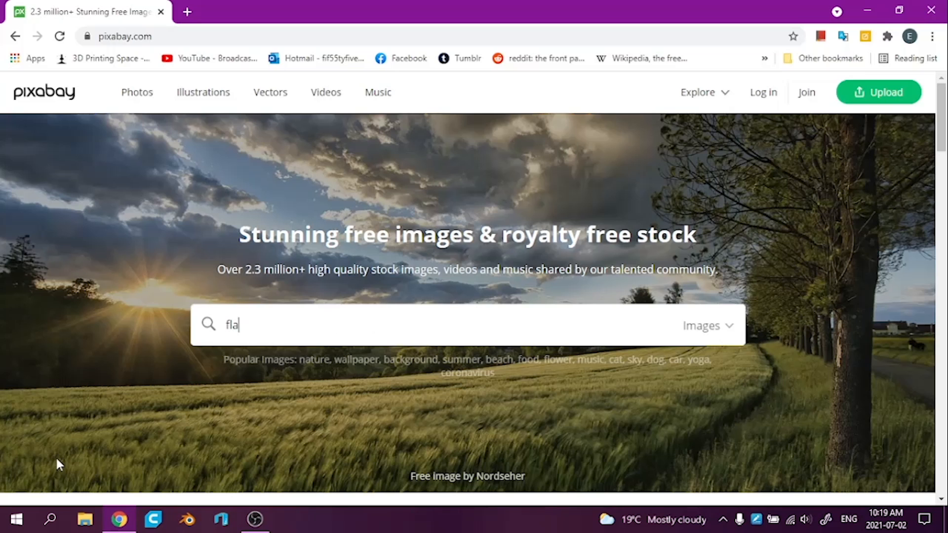
Search Pixabay for flamingo images and open the photo of the flamingo walking through dark water in a separate tab
{"action": "key", "text": "Return"}
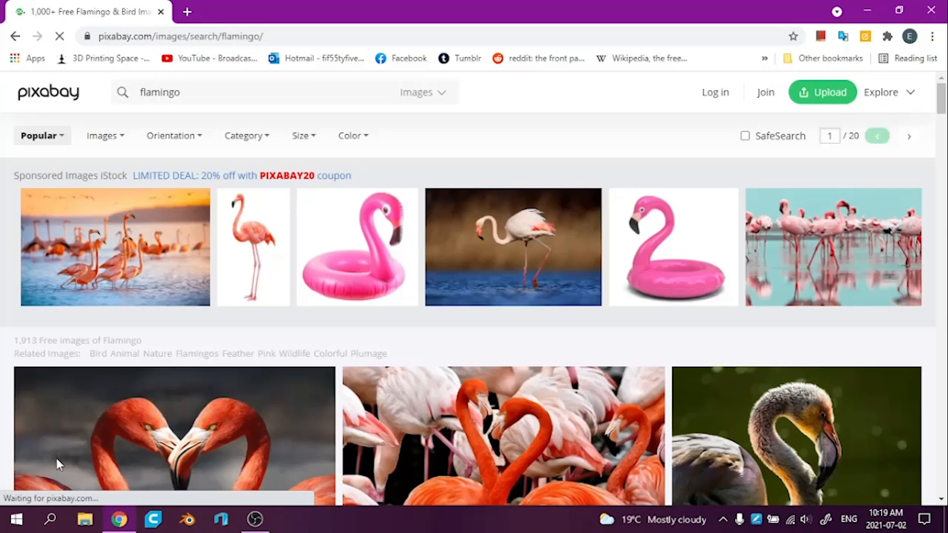
{"action": "scroll", "coordinate": [3, 385], "scroll_direction": "down", "scroll_amount": 7}
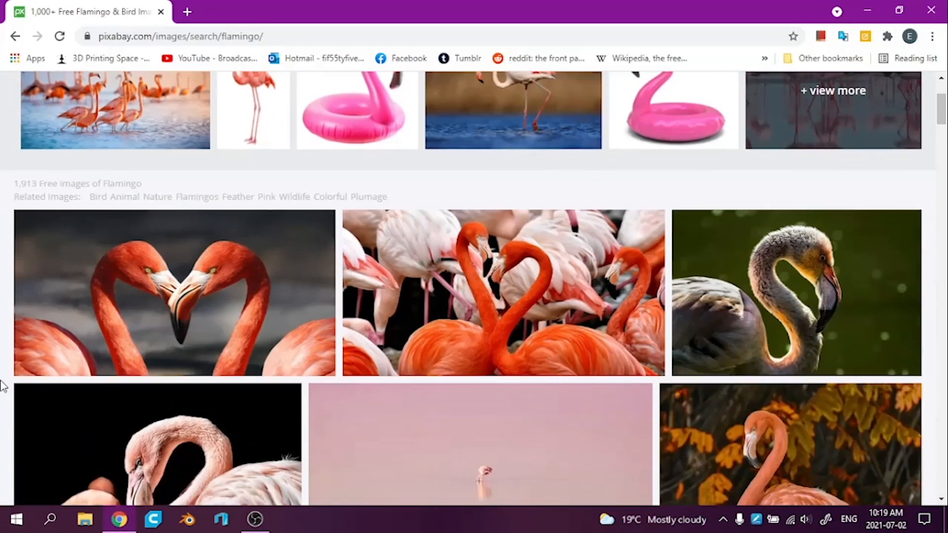
{"action": "scroll", "coordinate": [3, 386], "scroll_direction": "down", "scroll_amount": 9}
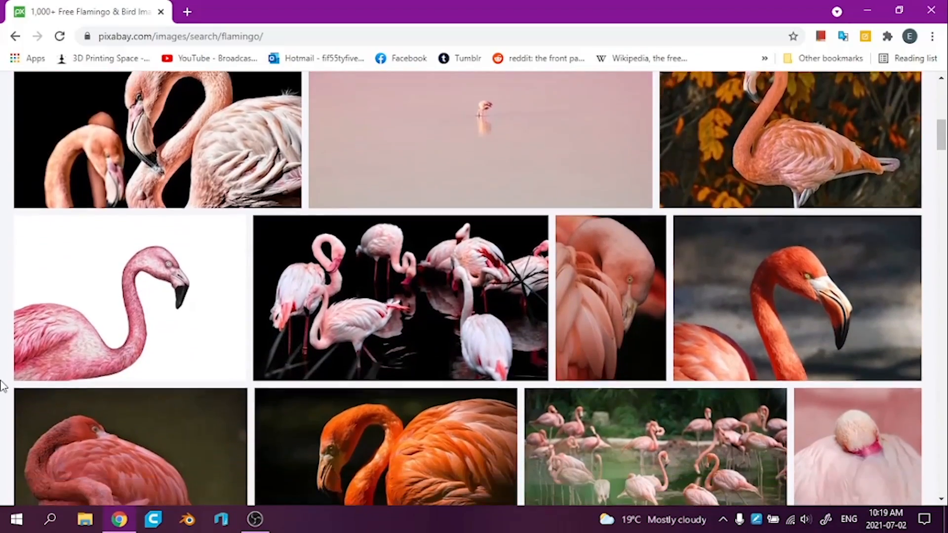
{"action": "scroll", "coordinate": [3, 386], "scroll_direction": "down", "scroll_amount": 1}
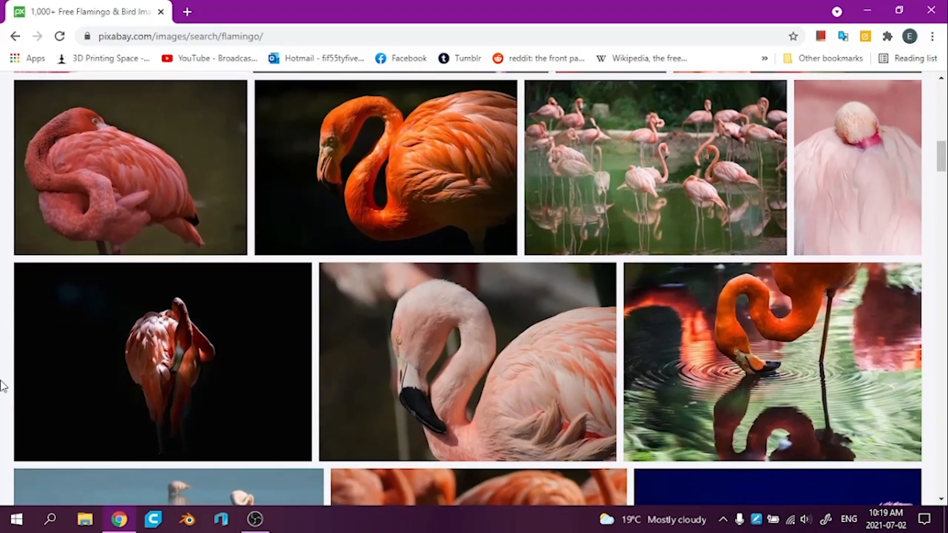
{"action": "scroll", "coordinate": [3, 386], "scroll_direction": "down", "scroll_amount": 7}
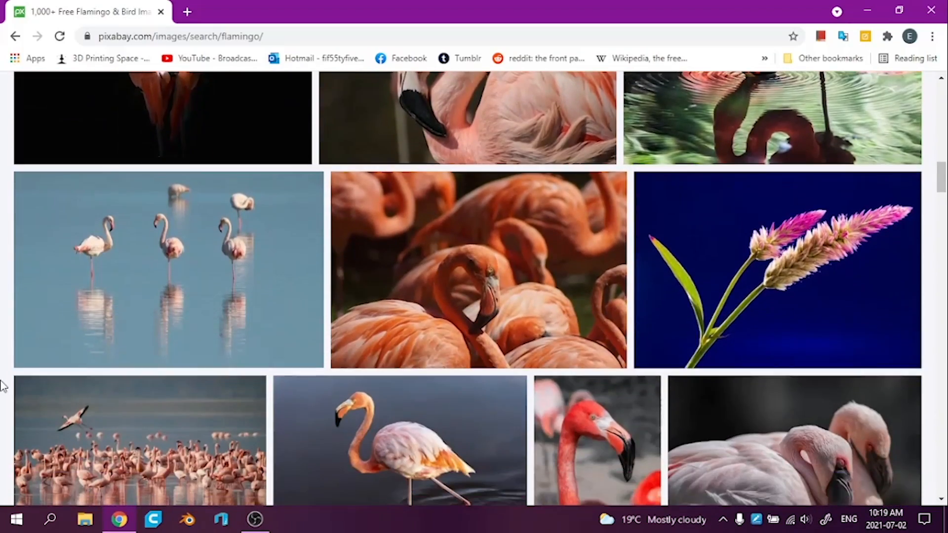
{"action": "scroll", "coordinate": [3, 386], "scroll_direction": "down", "scroll_amount": 3}
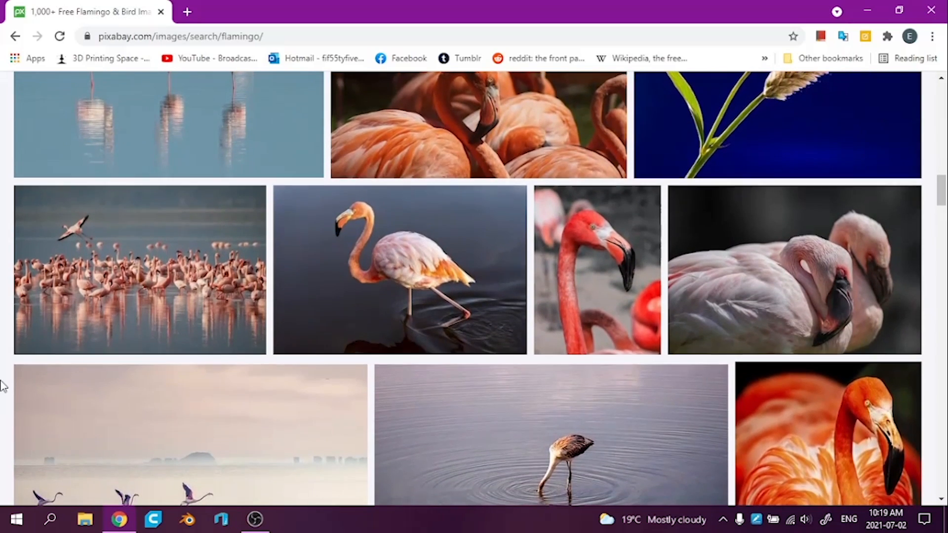
{"action": "scroll", "coordinate": [3, 386], "scroll_direction": "down", "scroll_amount": 1}
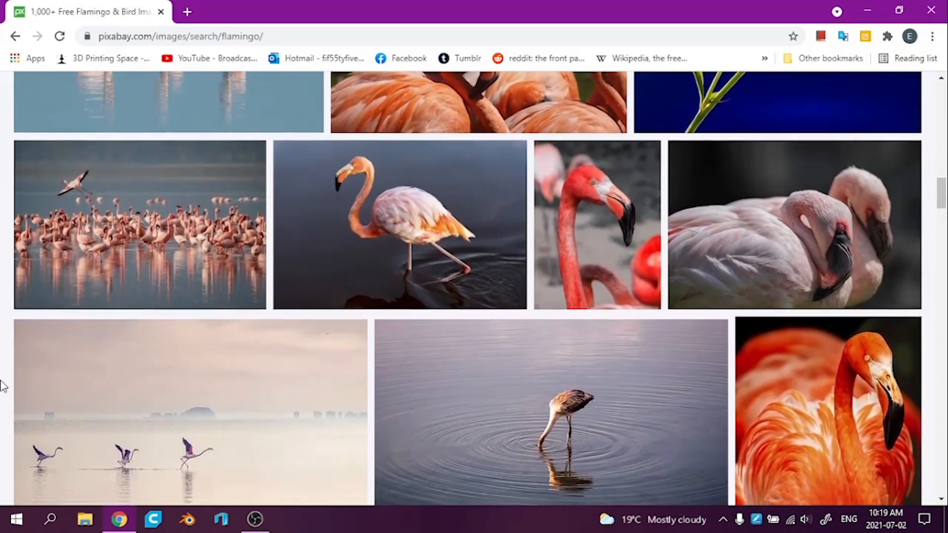
{"action": "scroll", "coordinate": [2, 386], "scroll_direction": "down", "scroll_amount": 4}
{"action": "scroll", "coordinate": [2, 386], "scroll_direction": "down", "scroll_amount": 3}
{"action": "scroll", "coordinate": [2, 386], "scroll_direction": "up", "scroll_amount": 8}
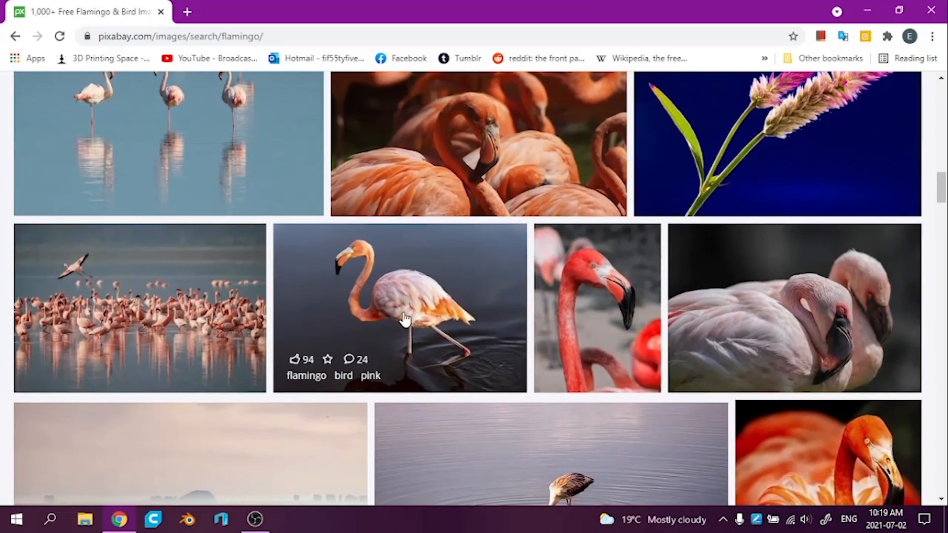
{"action": "middle_click", "coordinate": [402, 320]}
Download the free photo of the orange flamingo in front of autumn leaves, closing the other flamingo photo's tab
{"action": "scroll", "coordinate": [2, 412], "scroll_direction": "up", "scroll_amount": 7}
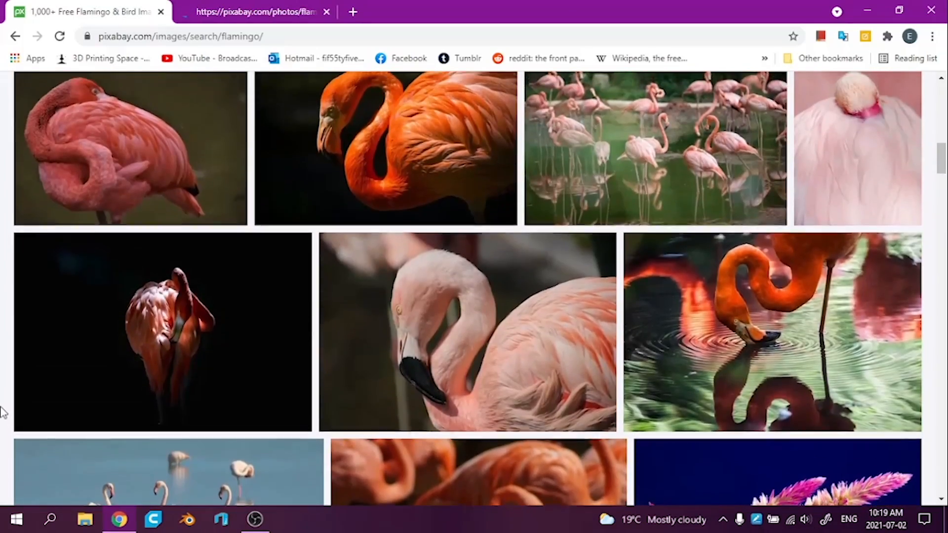
{"action": "scroll", "coordinate": [3, 412], "scroll_direction": "up", "scroll_amount": 9}
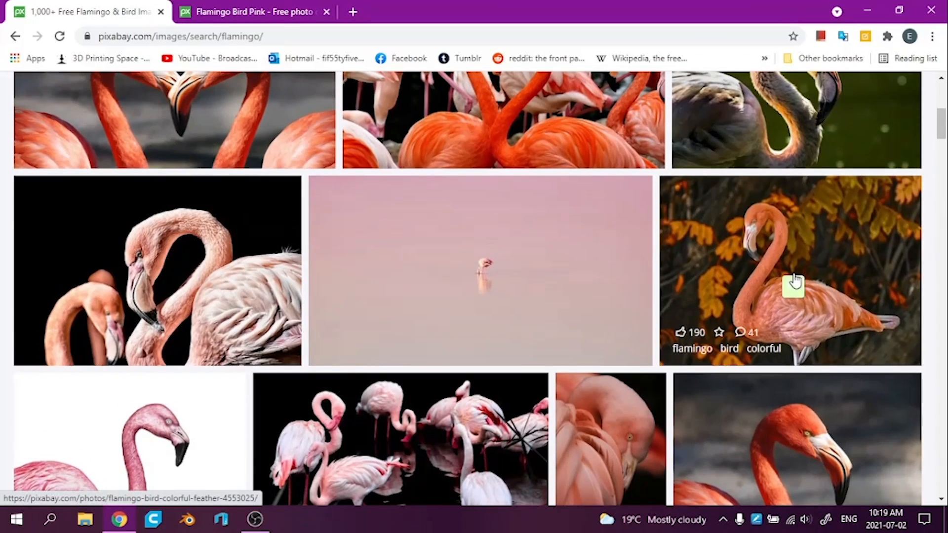
{"action": "left_click", "coordinate": [795, 278]}
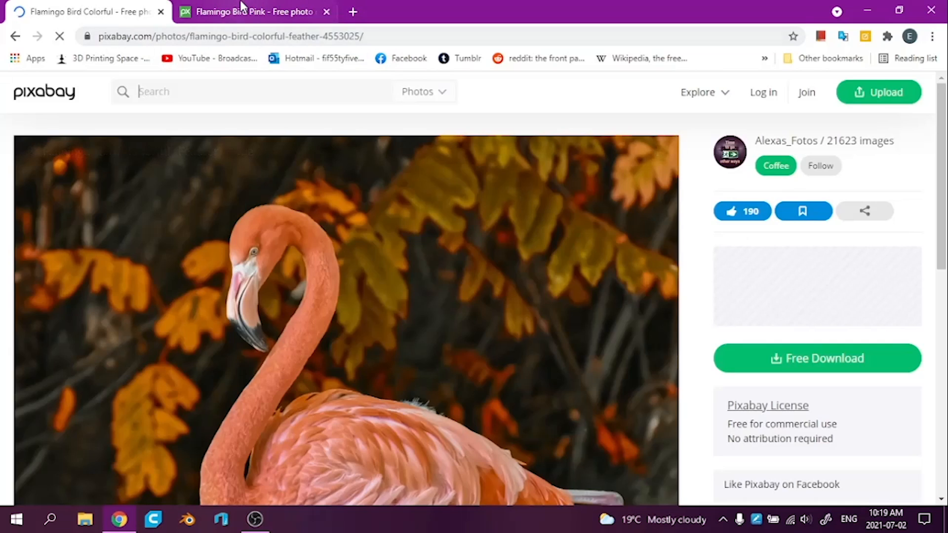
{"action": "left_click", "coordinate": [241, 10]}
{"action": "middle_click", "coordinate": [240, 7]}
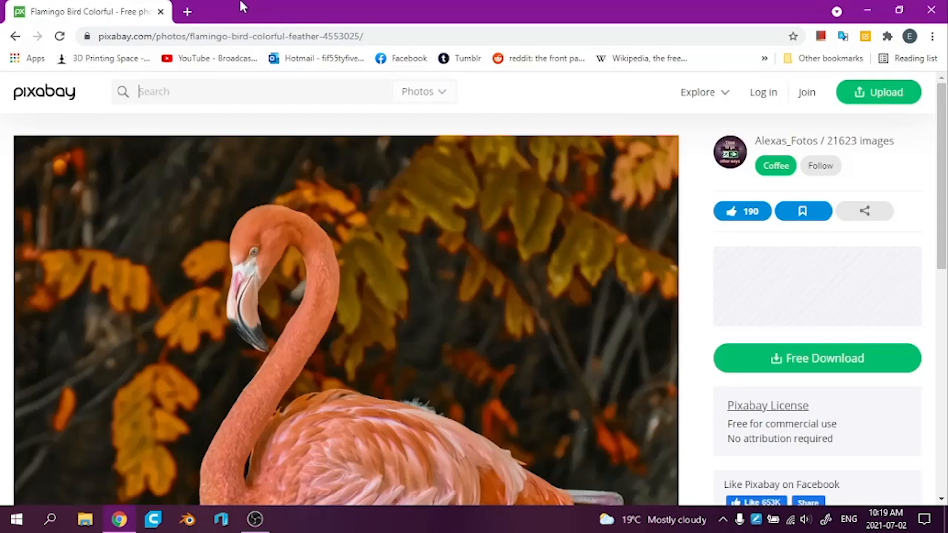
{"action": "scroll", "coordinate": [28, 115], "scroll_direction": "down", "scroll_amount": 3}
{"action": "scroll", "coordinate": [28, 115], "scroll_direction": "down", "scroll_amount": 1}
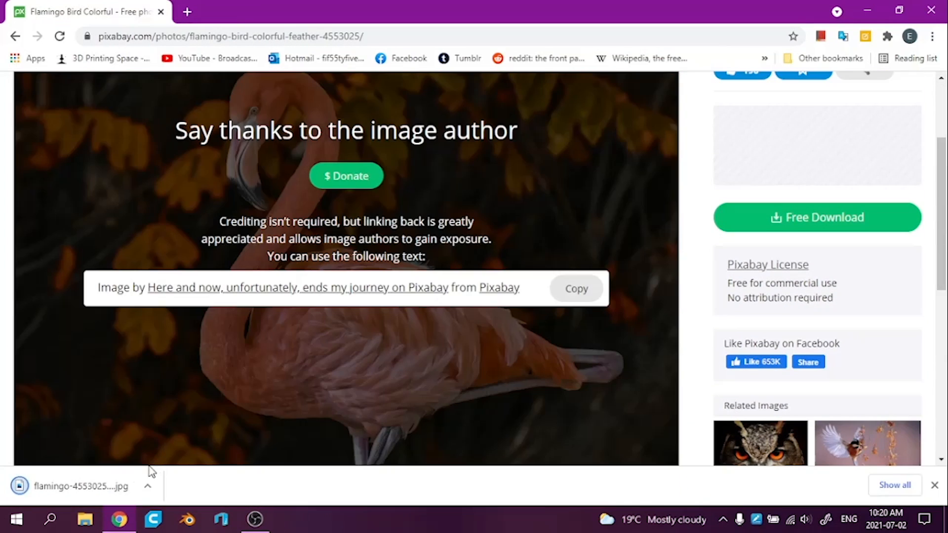
{"action": "left_click", "coordinate": [16, 519]}
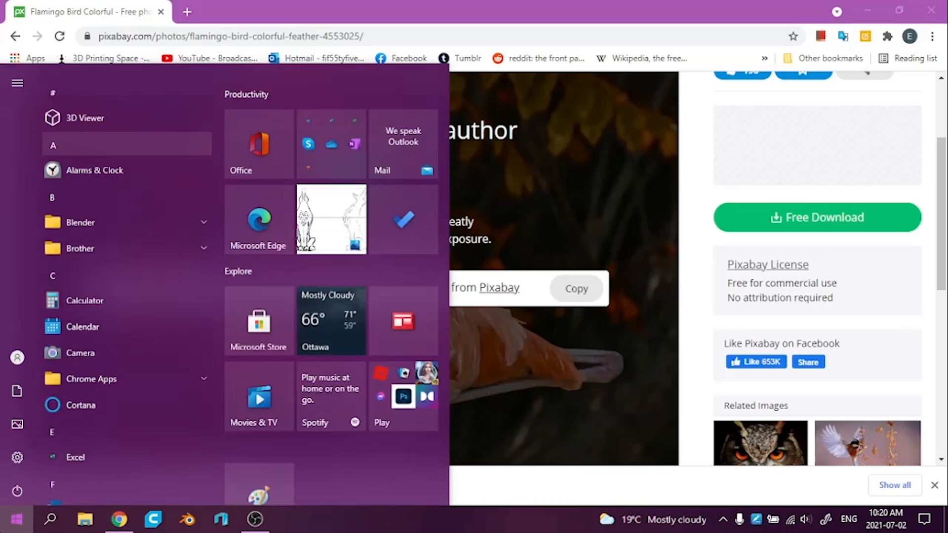
{"action": "left_click", "coordinate": [16, 520]}
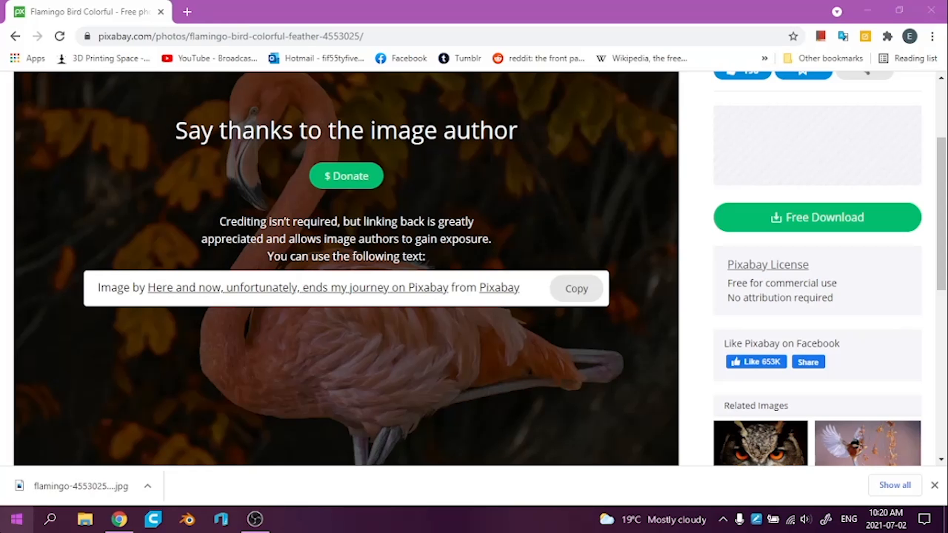
{"action": "left_click", "coordinate": [16, 519]}
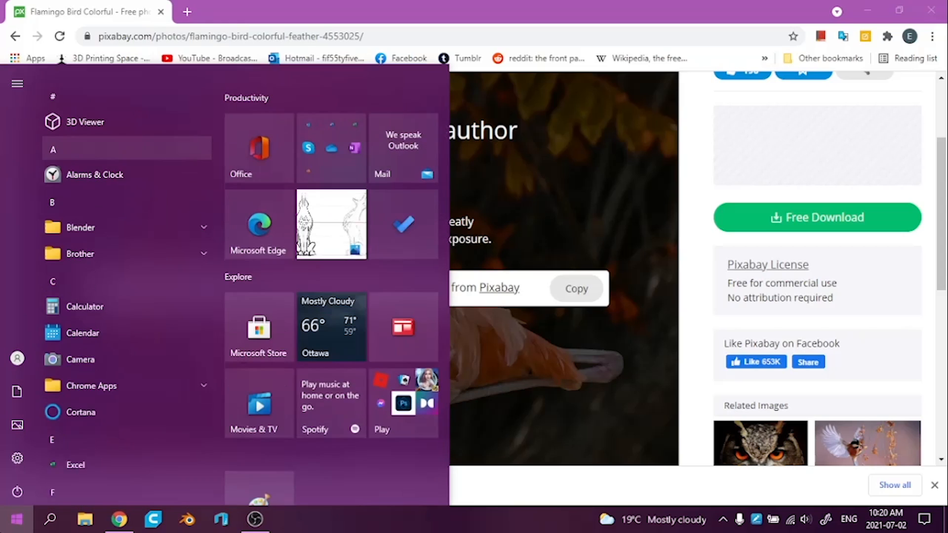
{"action": "type", "text": "paint"}
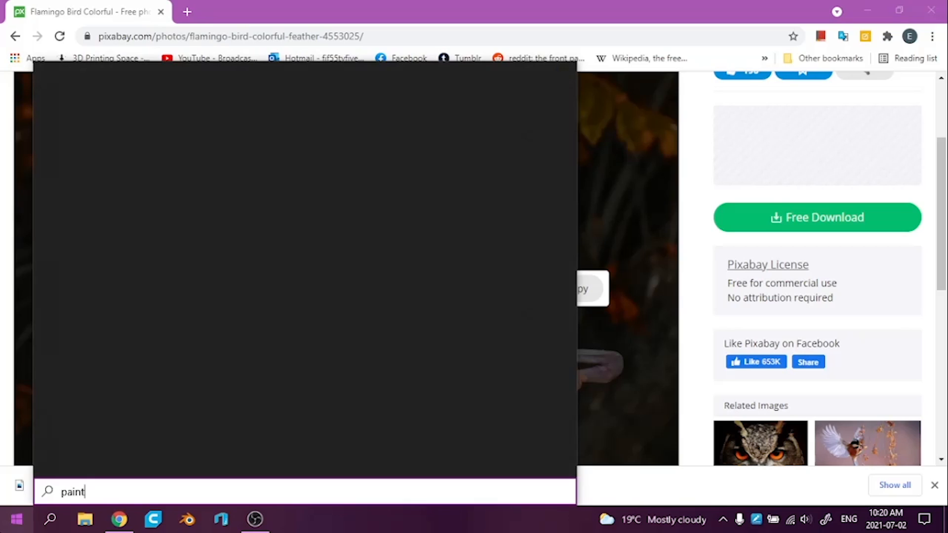
{"action": "key", "text": "Return"}
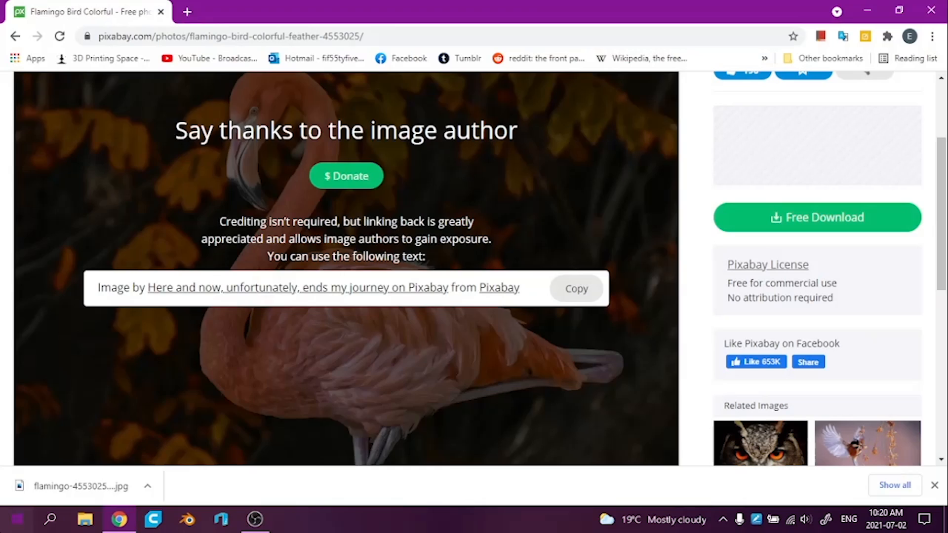
Launch Paint 3D and open flamingo-4553025_1920.jpg from the Pictures folder
{"action": "left_click", "coordinate": [16, 519]}
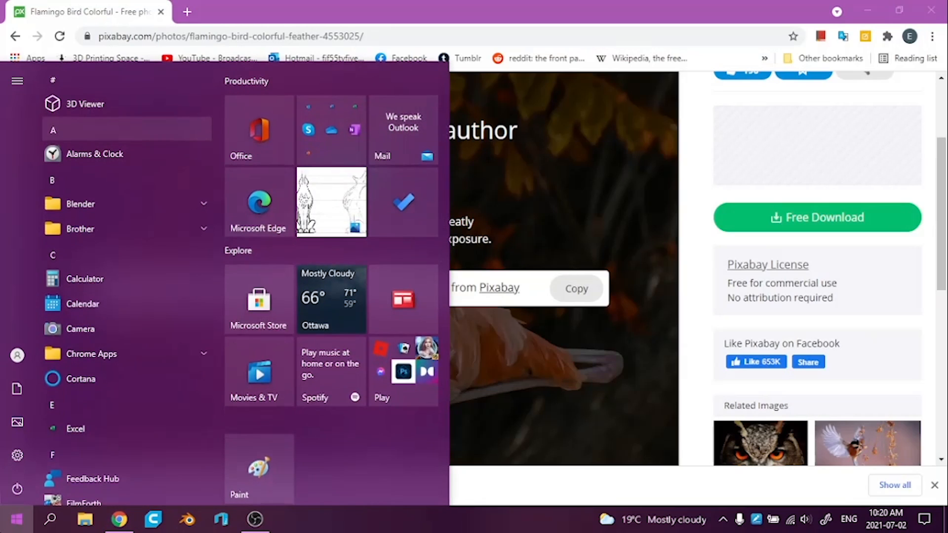
{"action": "type", "text": "paint 3d"}
{"action": "key", "text": "Return"}
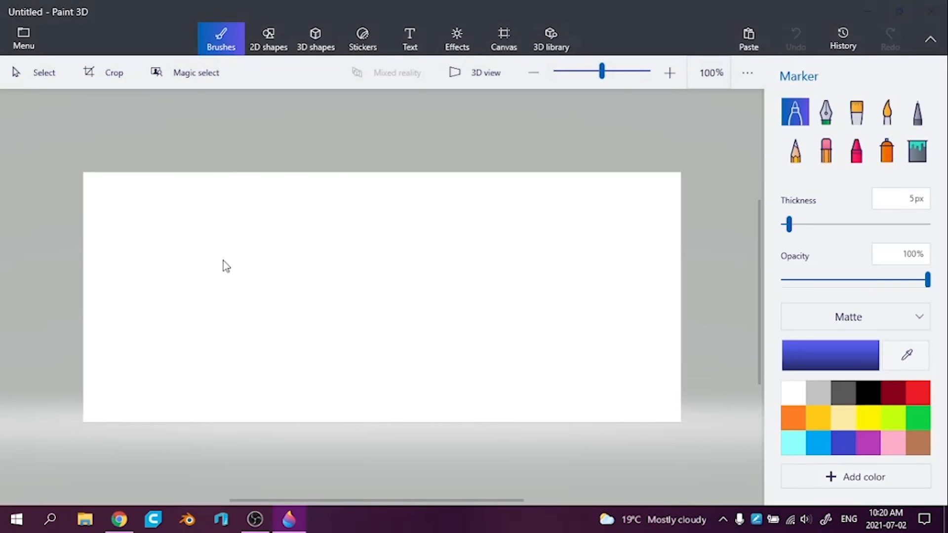
{"action": "key", "text": "ctrl+o"}
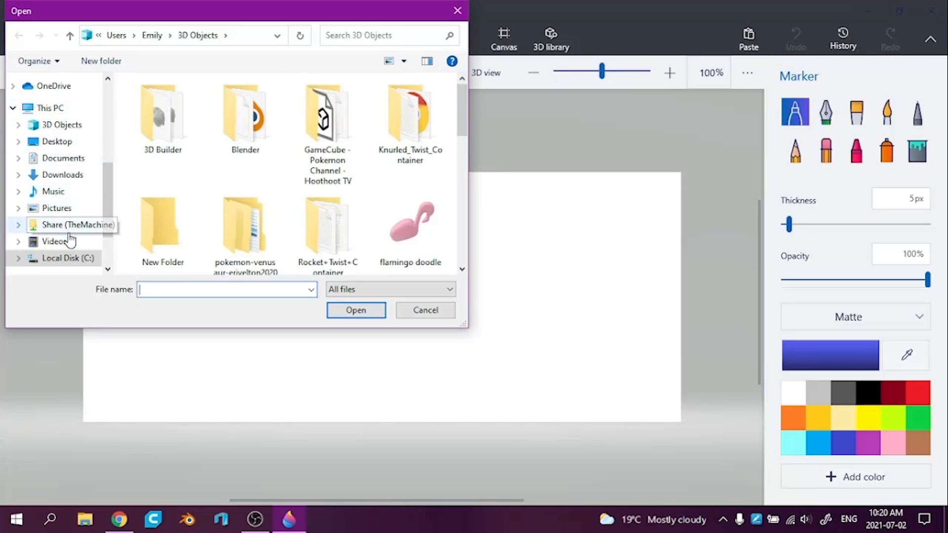
{"action": "left_click", "coordinate": [63, 209]}
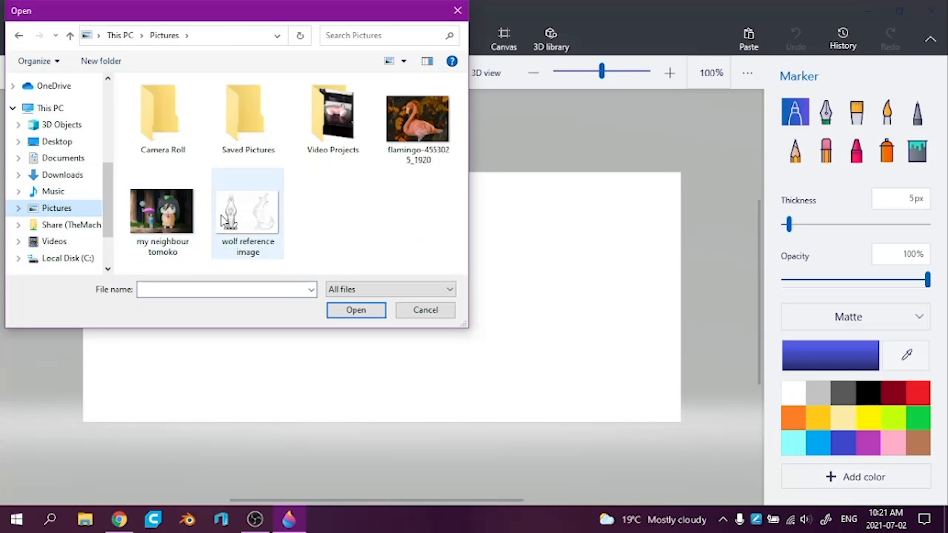
{"action": "double_click", "coordinate": [419, 121]}
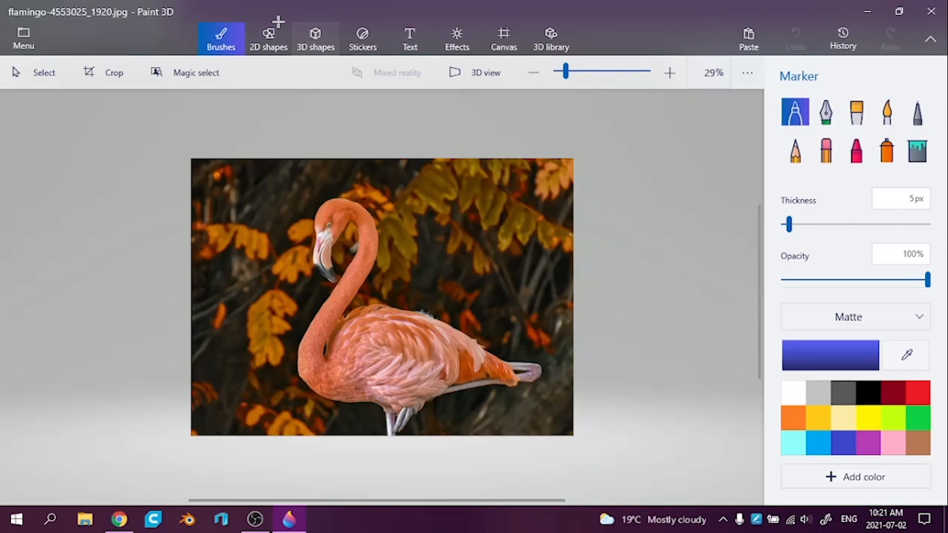
Trace the flamingo's head, neck and body, leaving out the legs, as a closed soft edge 3D doodle over the photo
{"action": "left_click", "coordinate": [316, 35]}
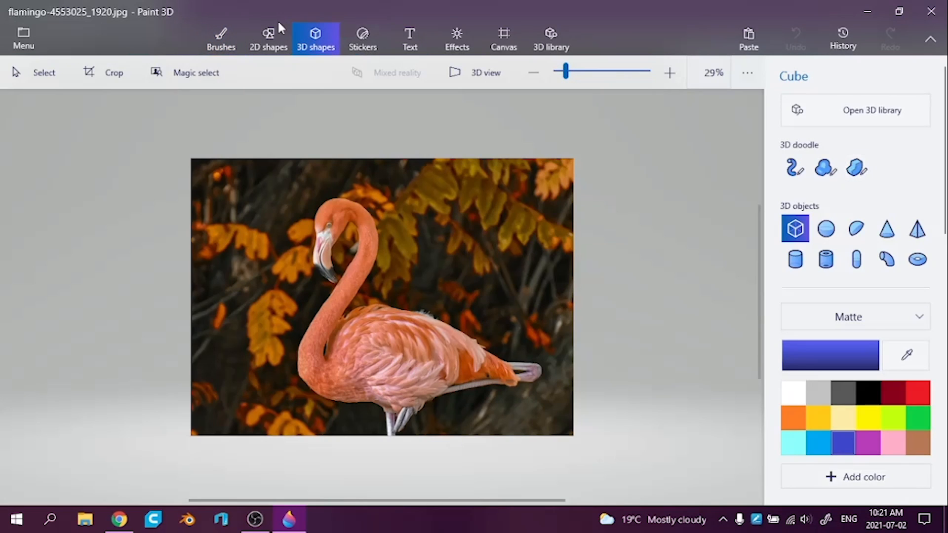
{"action": "left_click", "coordinate": [825, 168]}
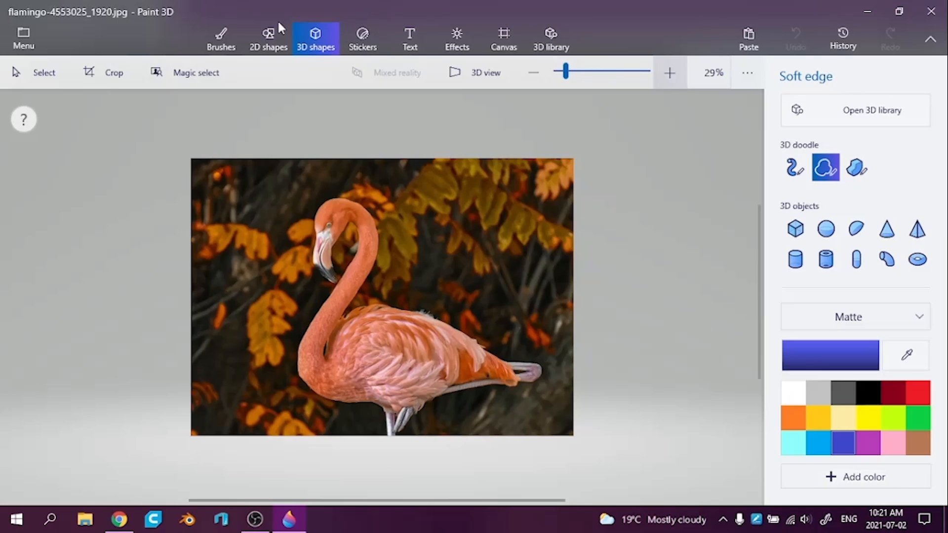
{"action": "left_click", "coordinate": [670, 72]}
{"action": "left_click", "coordinate": [669, 72]}
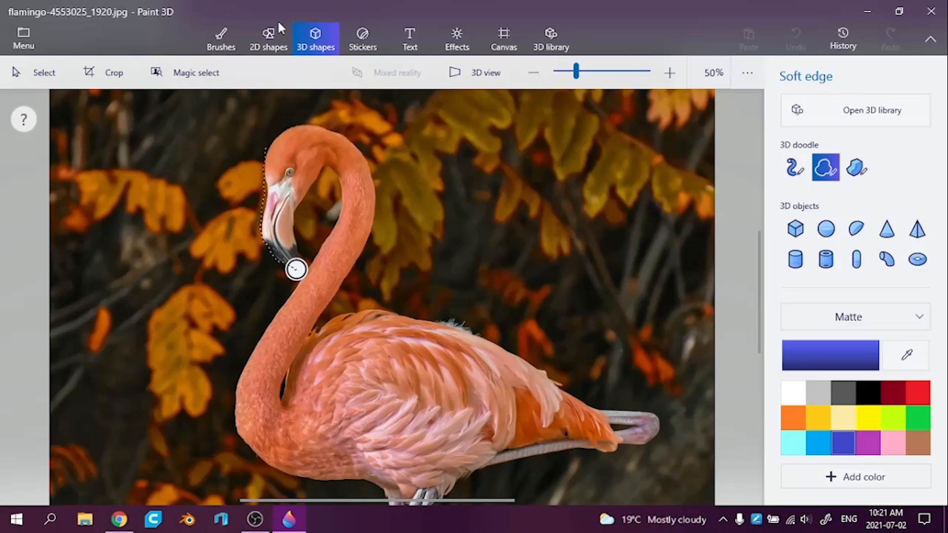
{"action": "left_click_drag", "start_coordinate": [312, 119], "coordinate": [330, 125]}
{"action": "left_click_drag", "start_coordinate": [300, 354], "coordinate": [291, 371]}
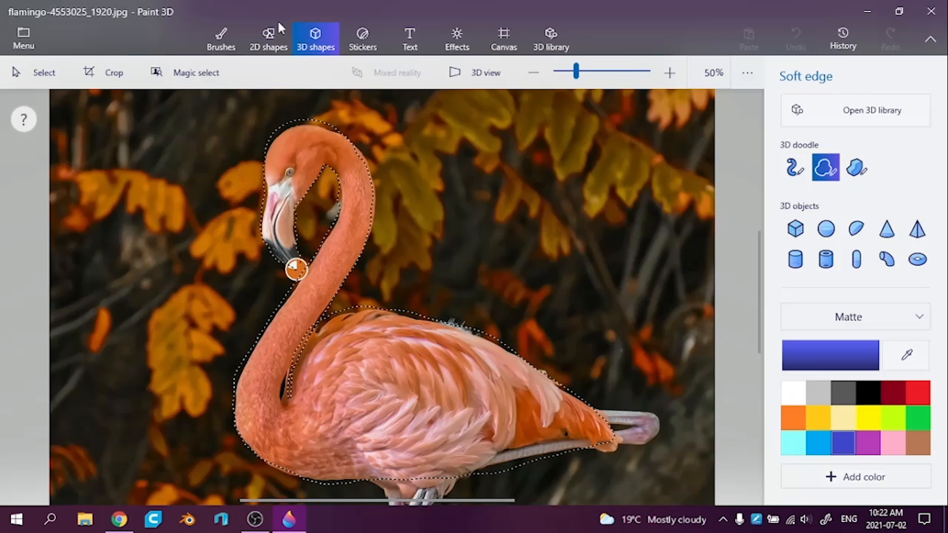
{"action": "left_click", "coordinate": [296, 269]}
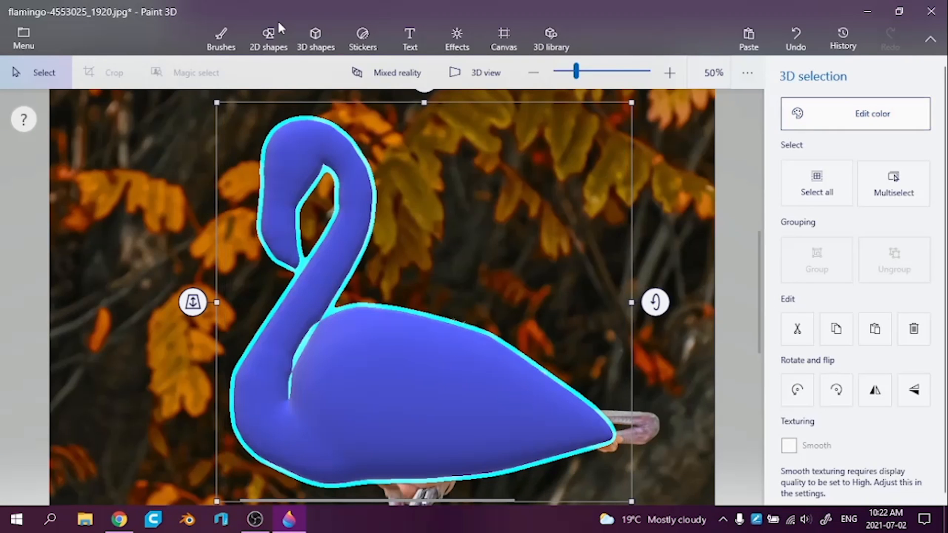
Recolor the flamingo doodle light pink
{"action": "left_click", "coordinate": [855, 114]}
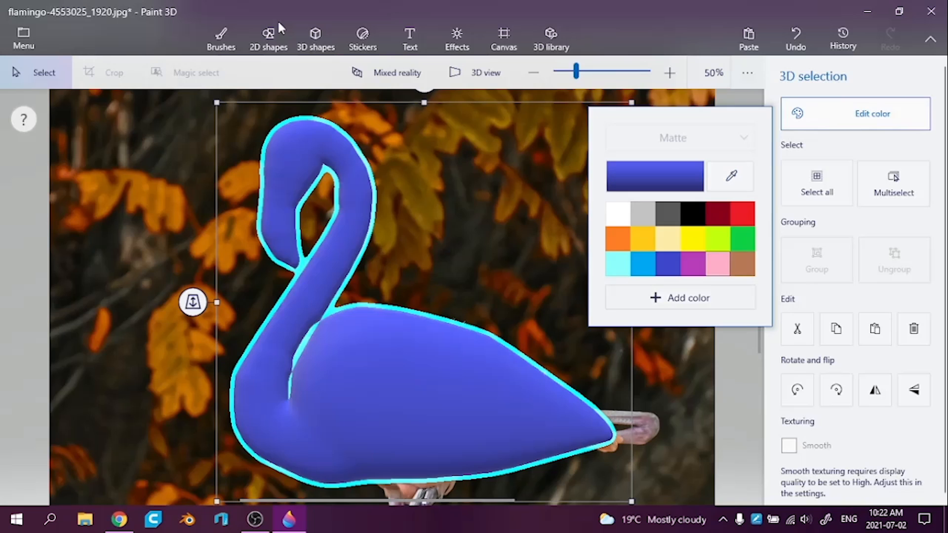
{"action": "left_click", "coordinate": [717, 263]}
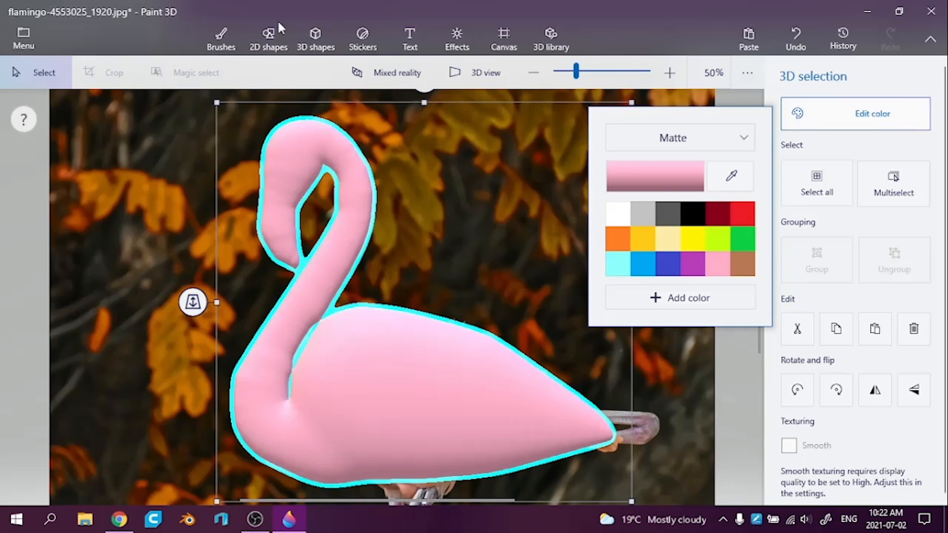
{"action": "left_click", "coordinate": [316, 39]}
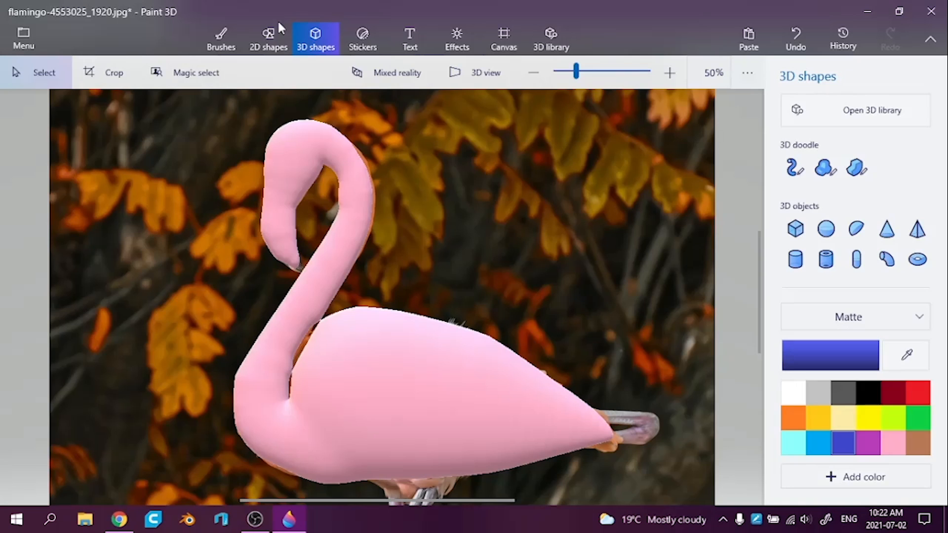
Rotate the pink flamingo model about its vertical axis until its head and body face straight forward
{"action": "left_click", "coordinate": [420, 390]}
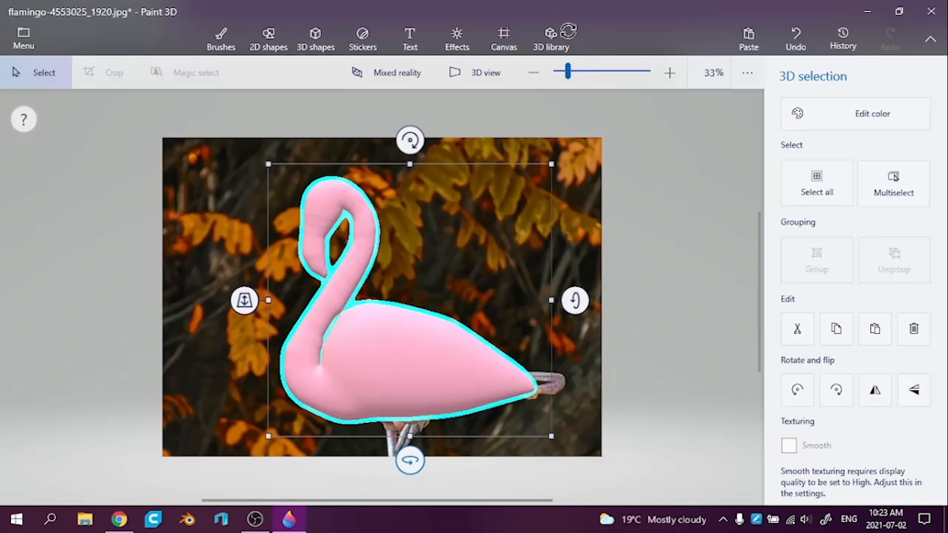
{"action": "left_click_drag", "start_coordinate": [410, 460], "coordinate": [538, 460]}
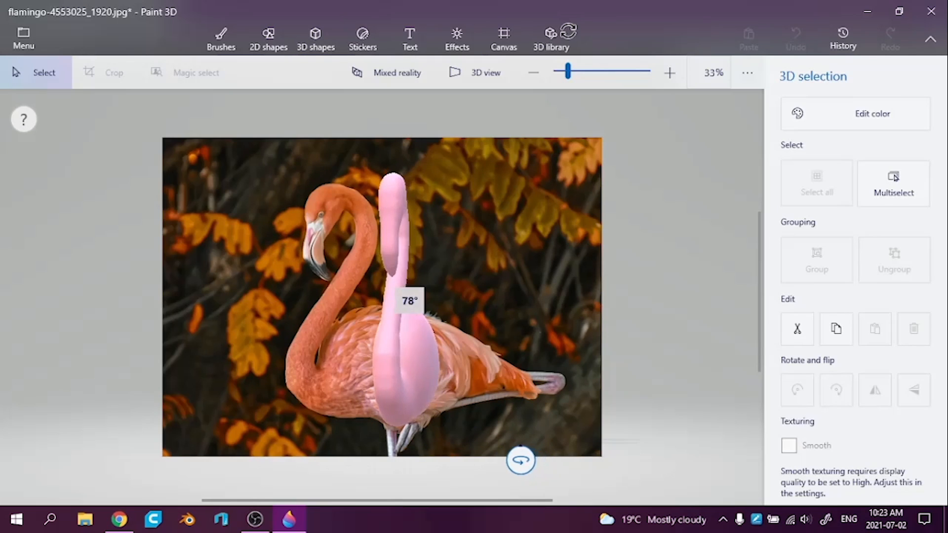
{"action": "left_click_drag", "start_coordinate": [538, 460], "coordinate": [538, 461]}
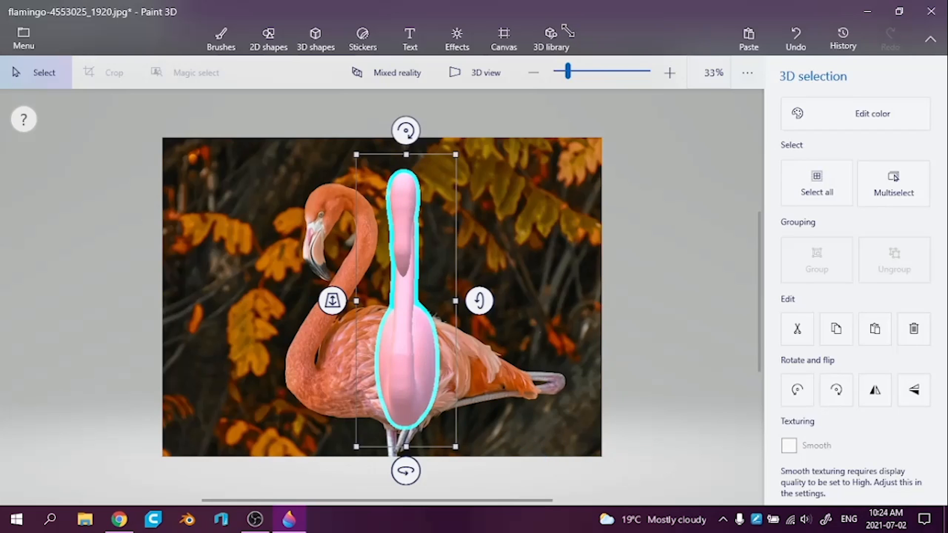
{"action": "left_click_drag", "start_coordinate": [405, 470], "coordinate": [412, 471]}
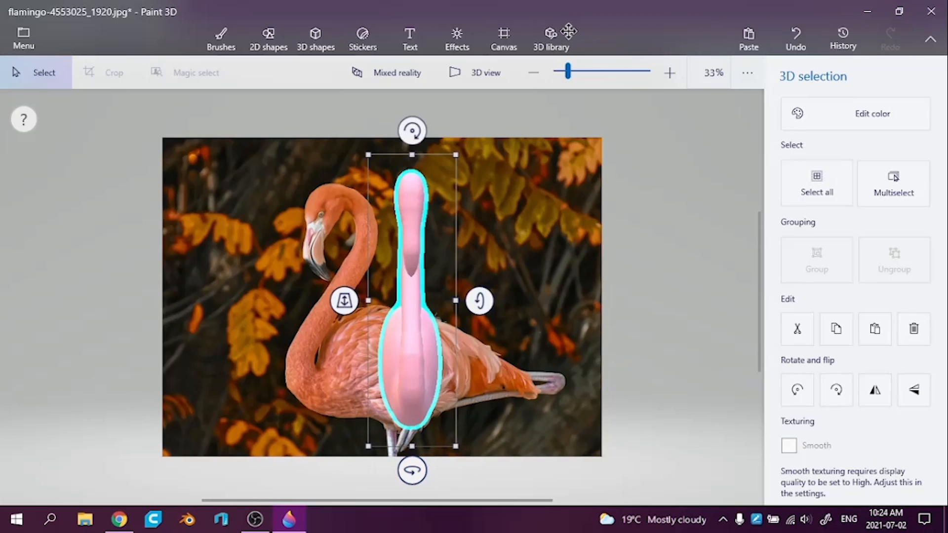
Undo the flamingo's last rotation, turn it about its vertical axis to face forward again, and try widening its body
{"action": "key", "text": "ctrl+z"}
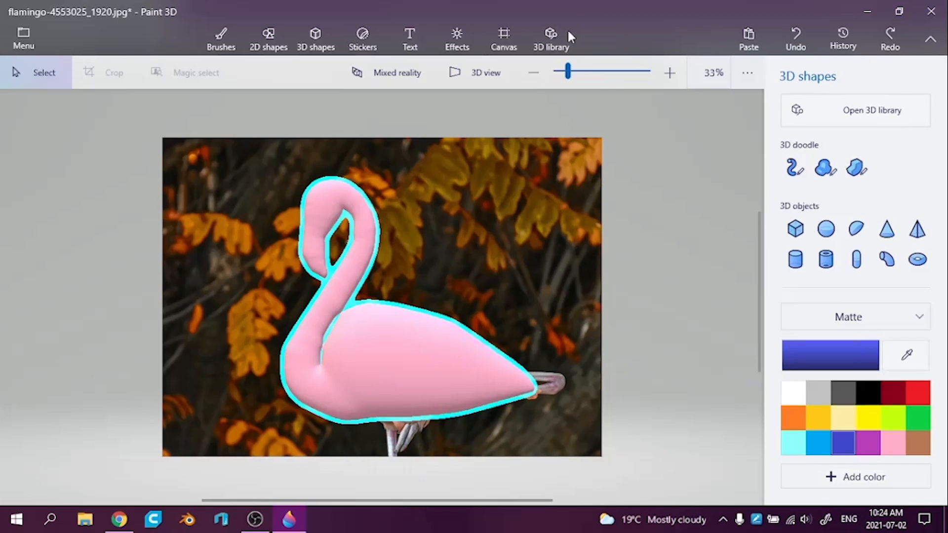
{"action": "key", "text": "ctrl+z"}
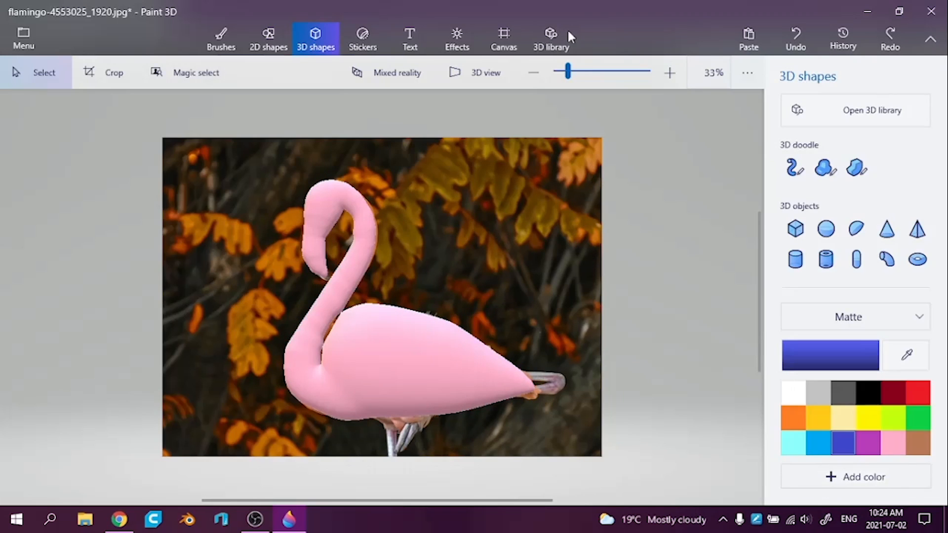
{"action": "key", "text": "ctrl+y"}
{"action": "key", "text": "ctrl+z"}
{"action": "key", "text": "ctrl+y"}
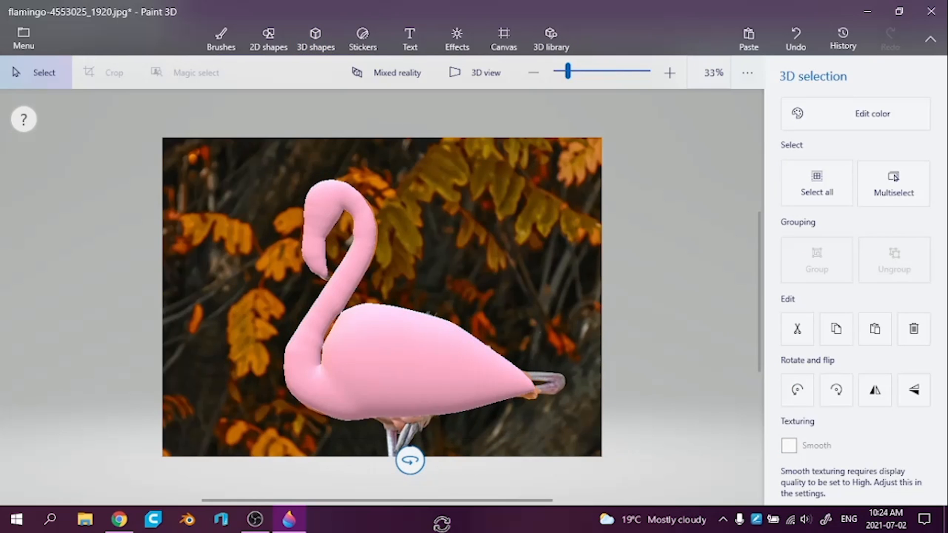
{"action": "left_click_drag", "start_coordinate": [410, 460], "coordinate": [540, 457]}
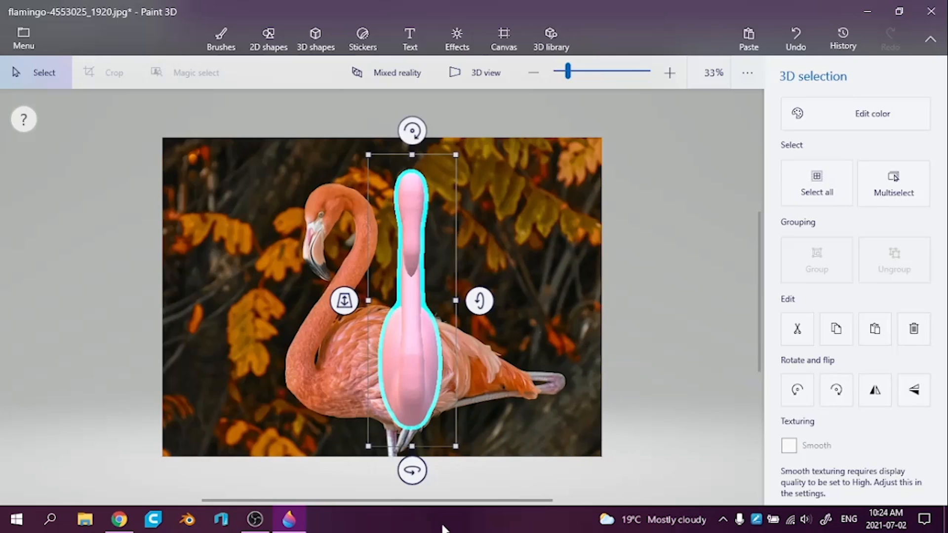
{"action": "left_click_drag", "start_coordinate": [440, 299], "coordinate": [465, 299]}
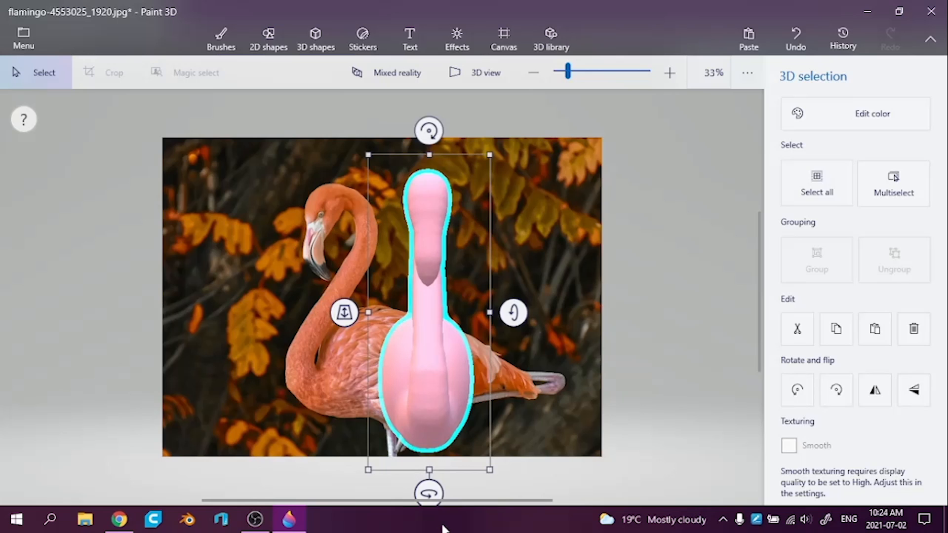
Undo the flamingo's widening and rotation to return to the side view, keeping its light pink color
{"action": "key", "text": "ctrl+z"}
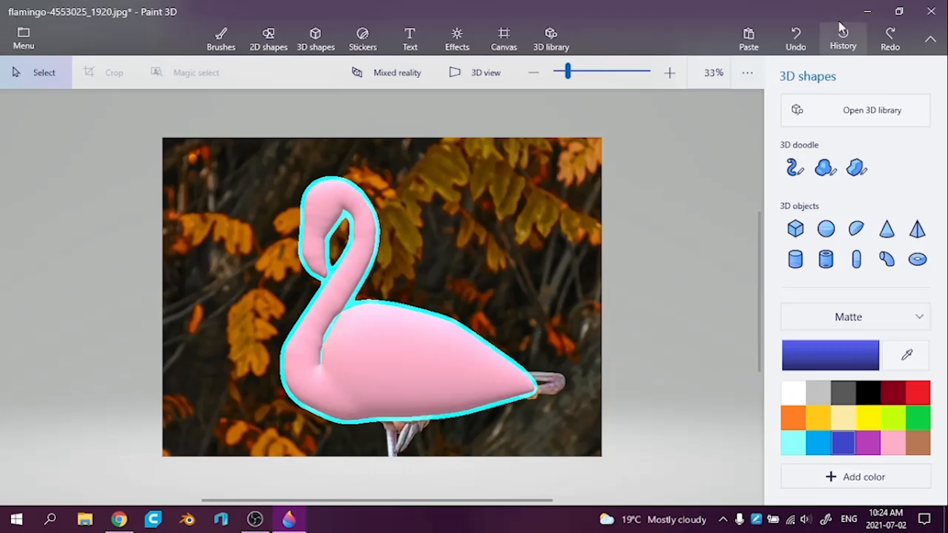
{"action": "left_click", "coordinate": [796, 35]}
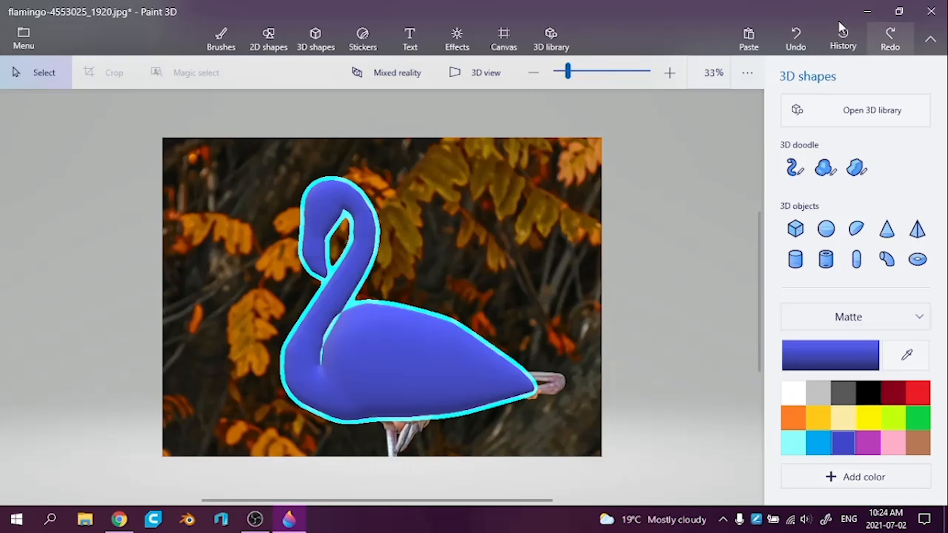
{"action": "key", "text": "ctrl+y"}
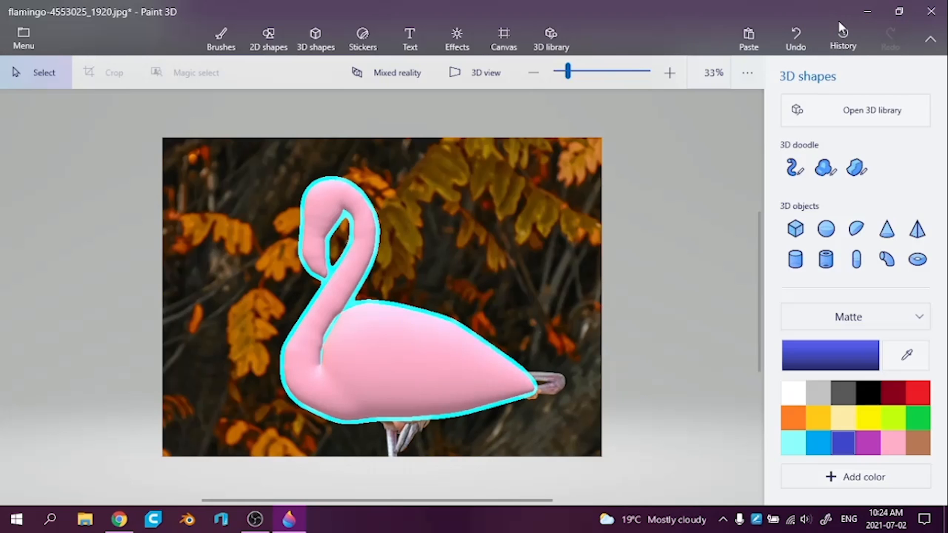
{"action": "left_click", "coordinate": [795, 39]}
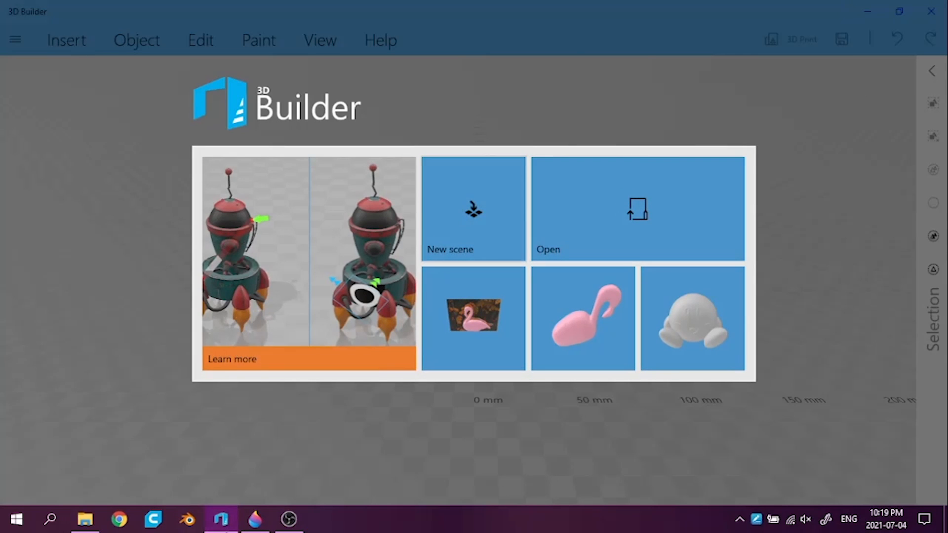
Switch to 3D Builder, open the most recent flamingo model and select the flamingo
{"action": "left_click", "coordinate": [637, 210]}
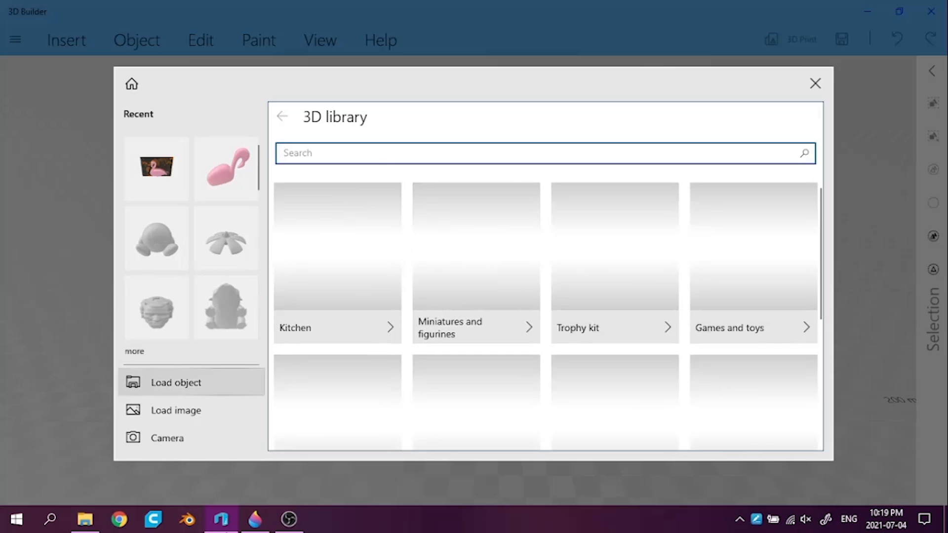
{"action": "left_click", "coordinate": [157, 168]}
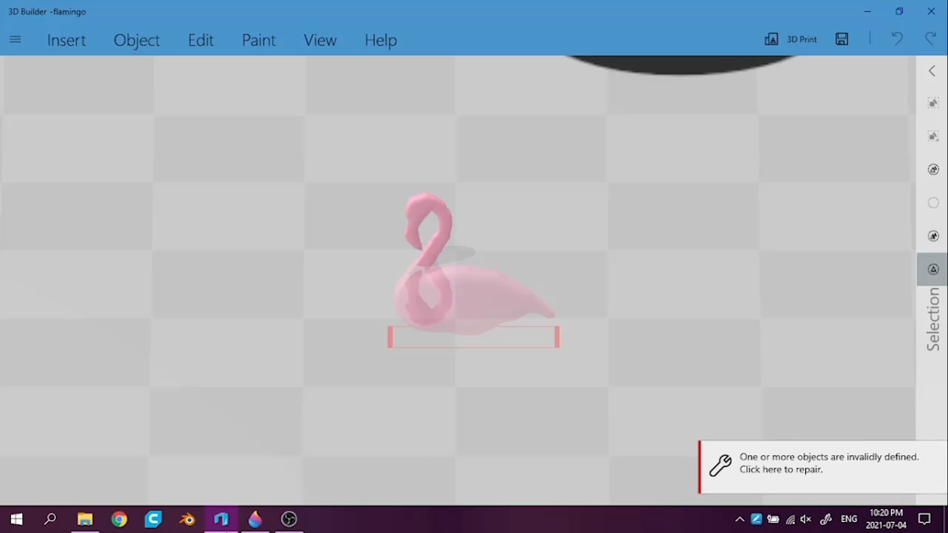
{"action": "key", "text": "ctrl+a"}
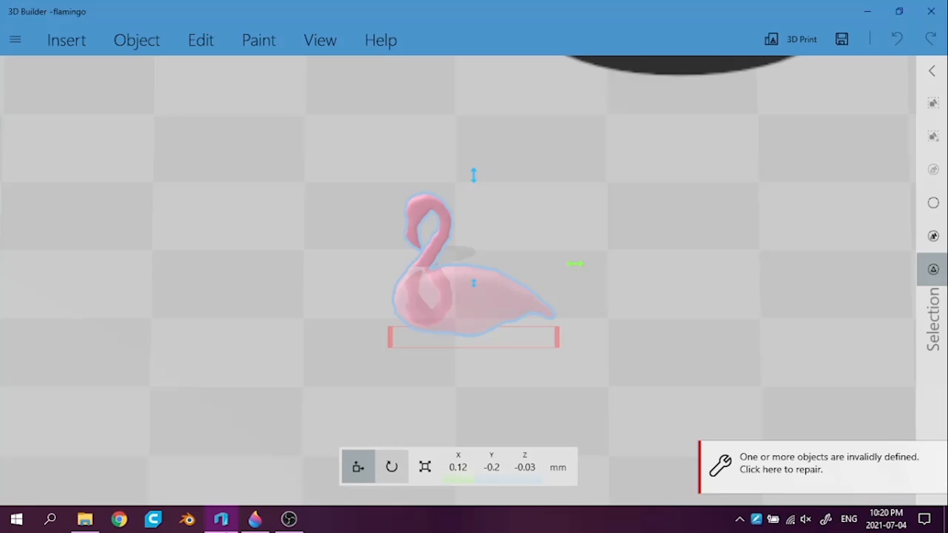
{"action": "left_click", "coordinate": [137, 39]}
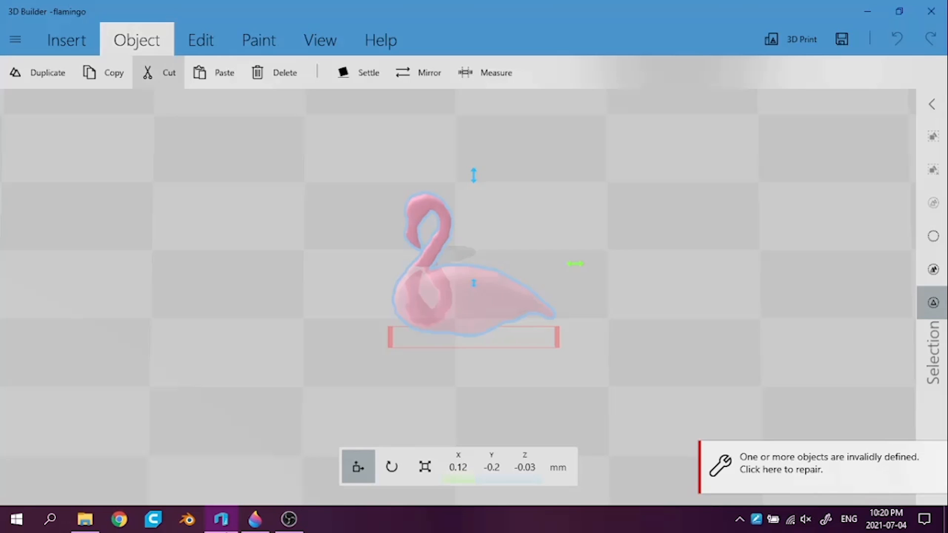
{"action": "left_click", "coordinate": [359, 72]}
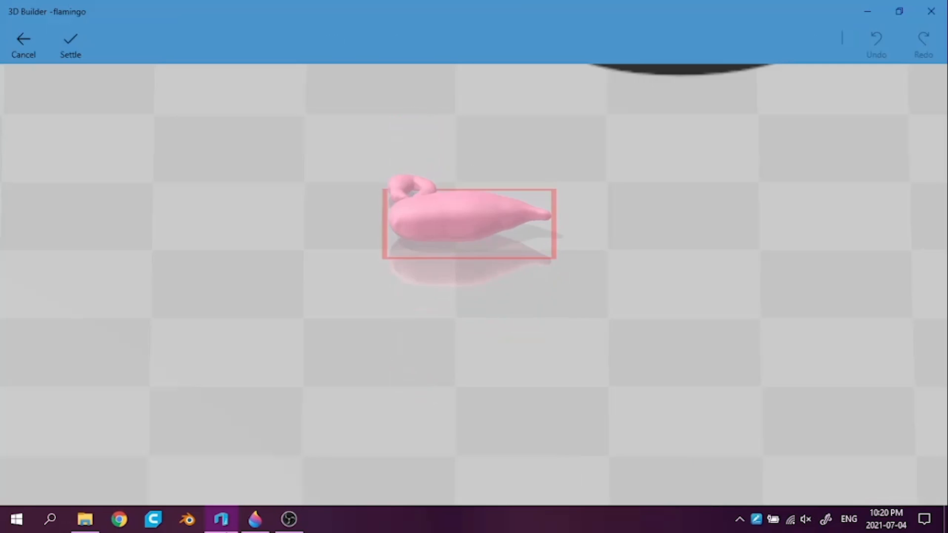
{"action": "left_click", "coordinate": [24, 43]}
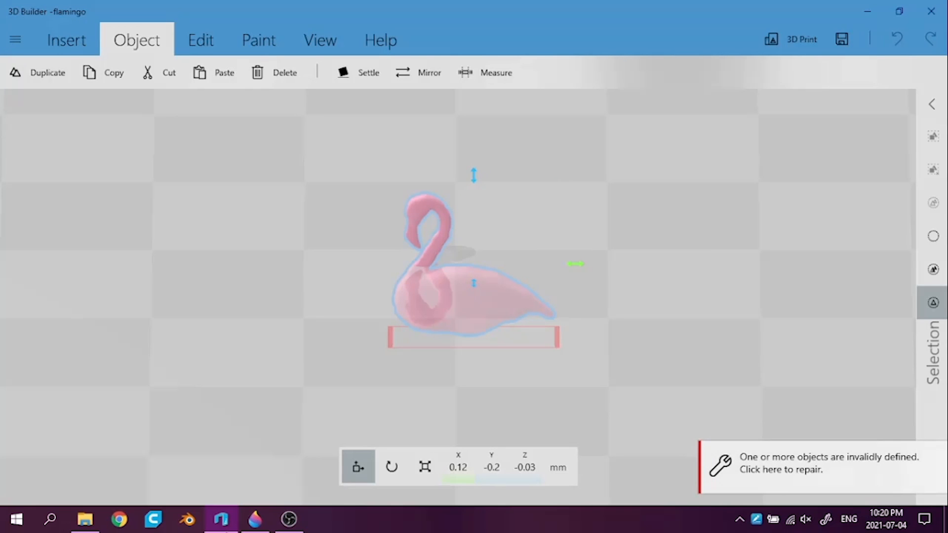
Raise the flamingo out of the ground plane to Z 0.45 mm and scale it proportionally to 1000% in X
{"action": "left_click_drag", "start_coordinate": [474, 175], "coordinate": [474, 110]}
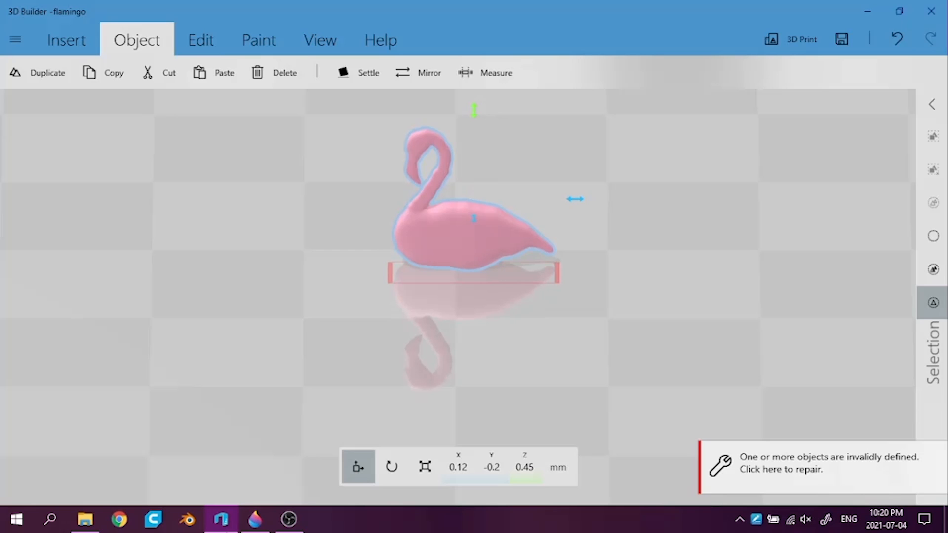
{"action": "left_click", "coordinate": [425, 467]}
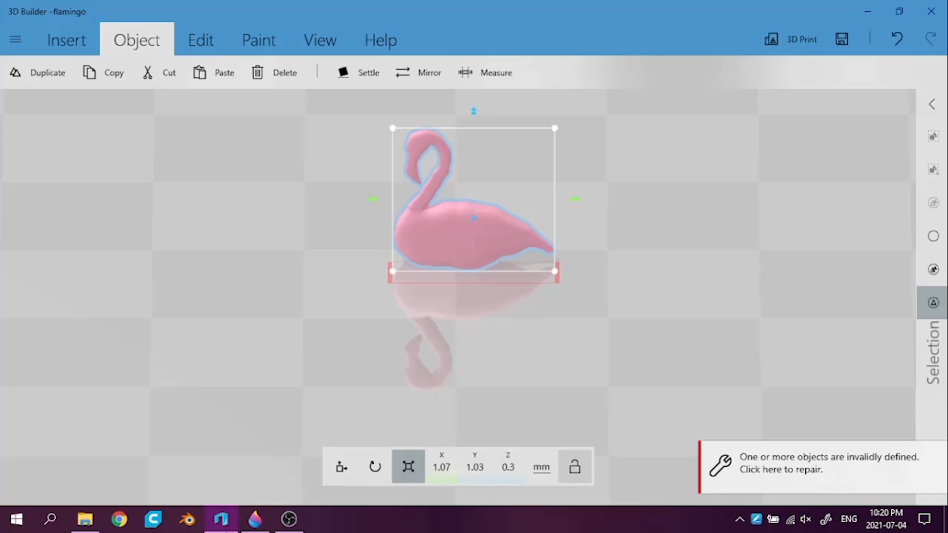
{"action": "left_click", "coordinate": [541, 467]}
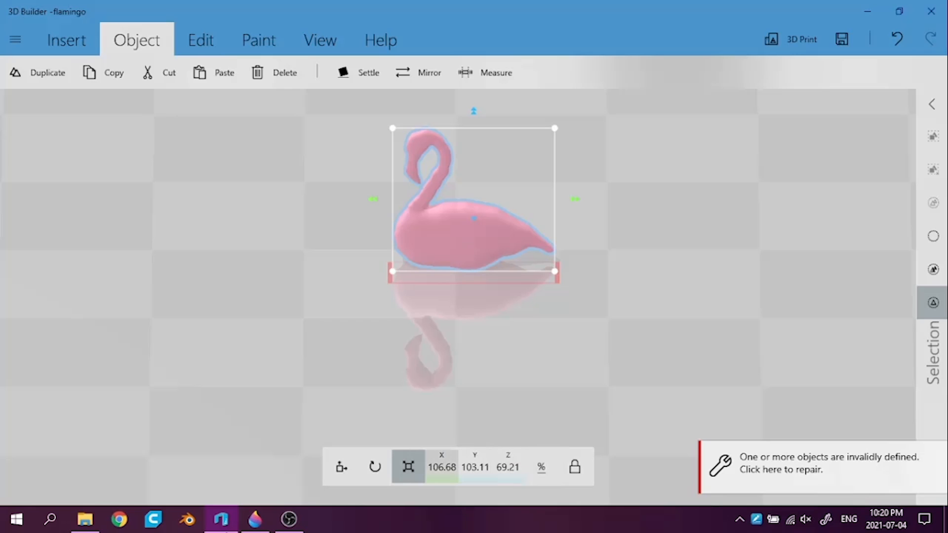
{"action": "left_click", "coordinate": [441, 467]}
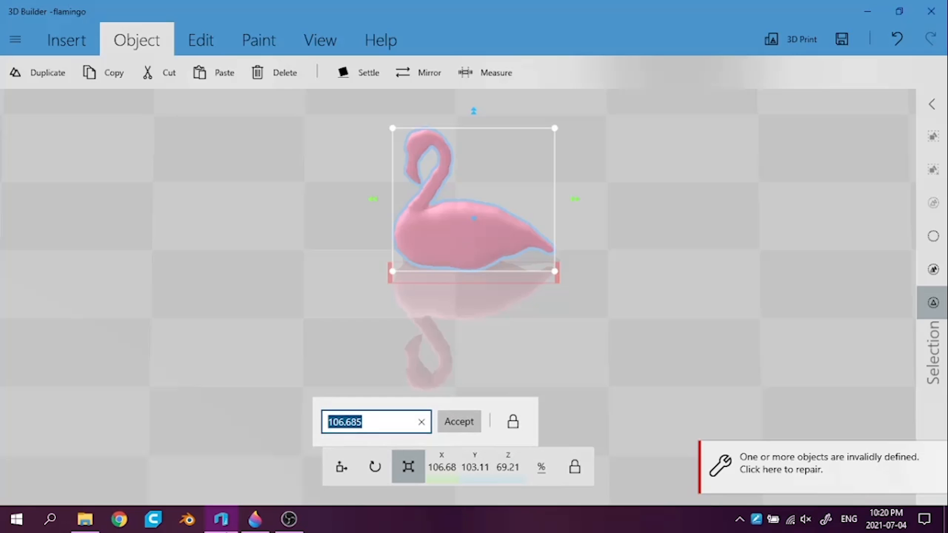
{"action": "key", "text": "BackSpace"}
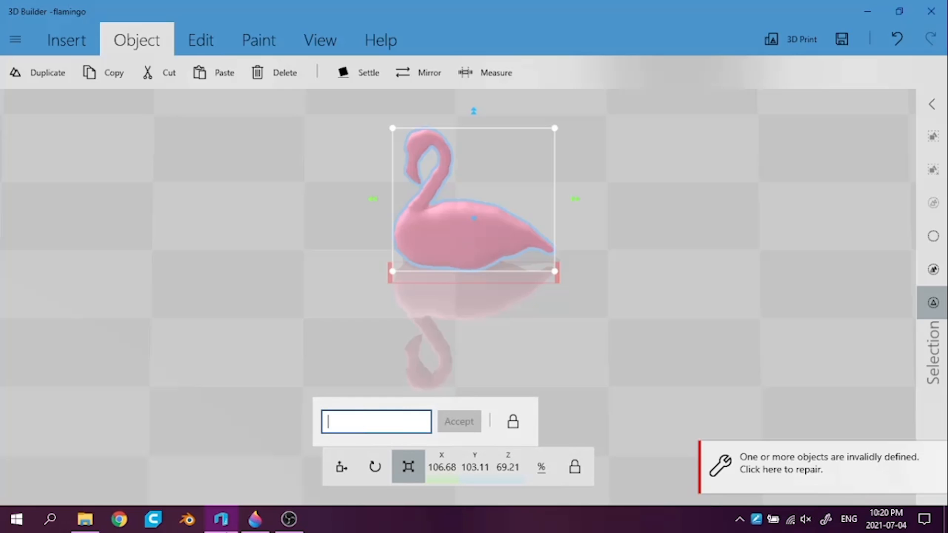
{"action": "left_click", "coordinate": [377, 421]}
{"action": "mouse_move", "coordinate": [340, 419]}
{"action": "left_mouse_down"}
{"action": "mouse_move", "coordinate": [338, 442]}
{"action": "mouse_move", "coordinate": [363, 418]}
{"action": "mouse_move", "coordinate": [414, 425]}
{"action": "left_mouse_up"}
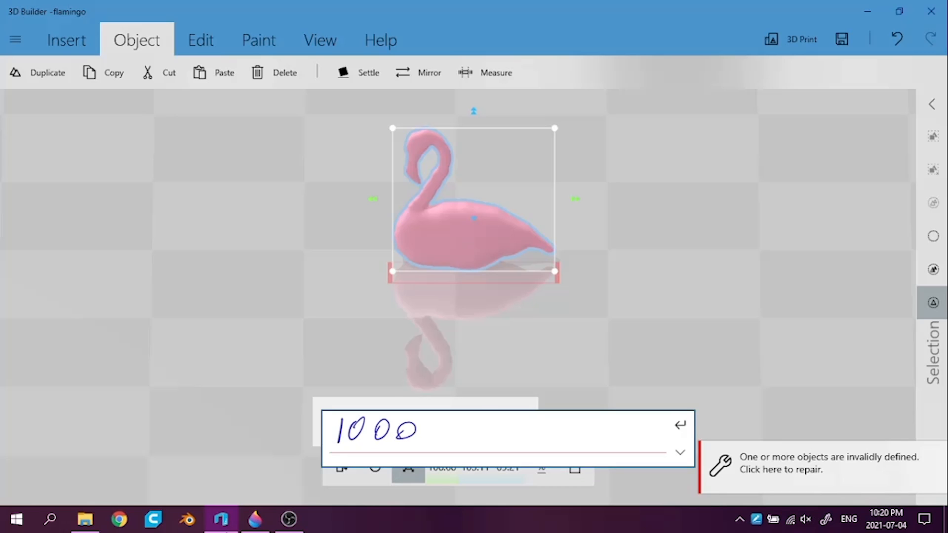
{"action": "left_click", "coordinate": [680, 436]}
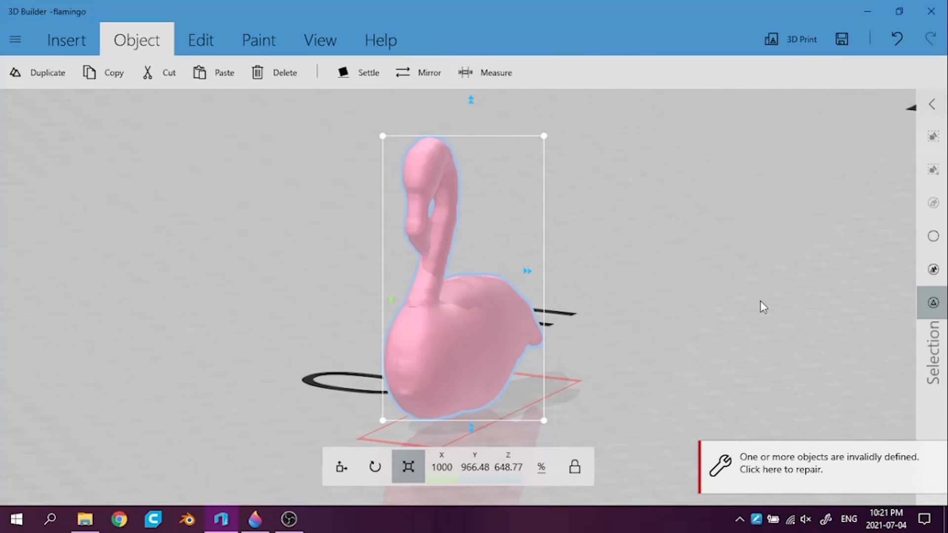
Start splitting the flamingo with the top part kept, lowering the horizontal cutting plane to about 3.68 mm near the belly's underside
{"action": "left_click_drag", "start_coordinate": [760, 300], "coordinate": [699, 312]}
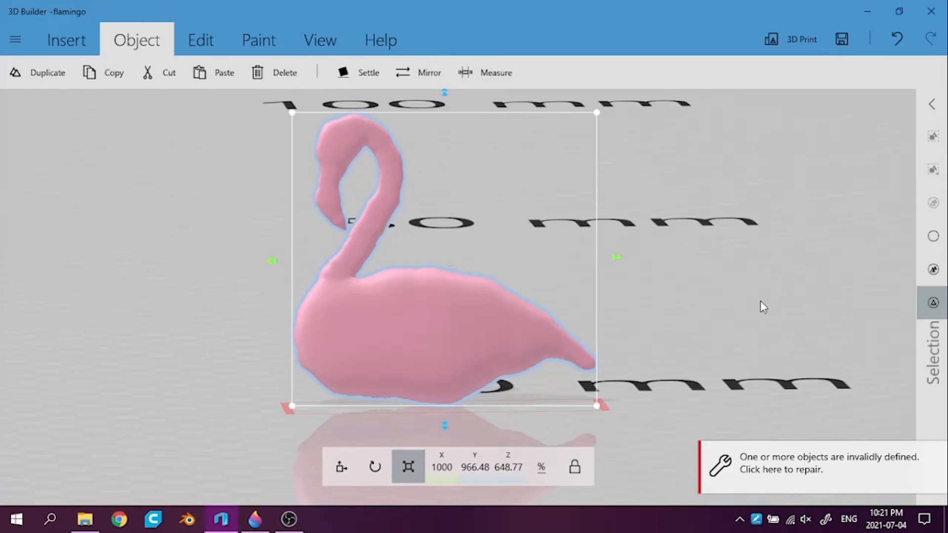
{"action": "left_click_drag", "start_coordinate": [760, 300], "coordinate": [760, 289]}
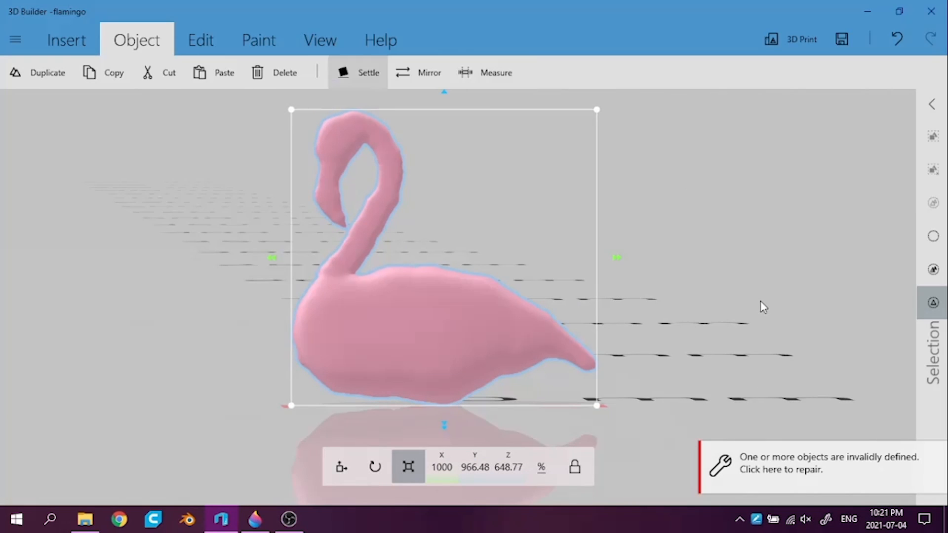
{"action": "left_click", "coordinate": [213, 32]}
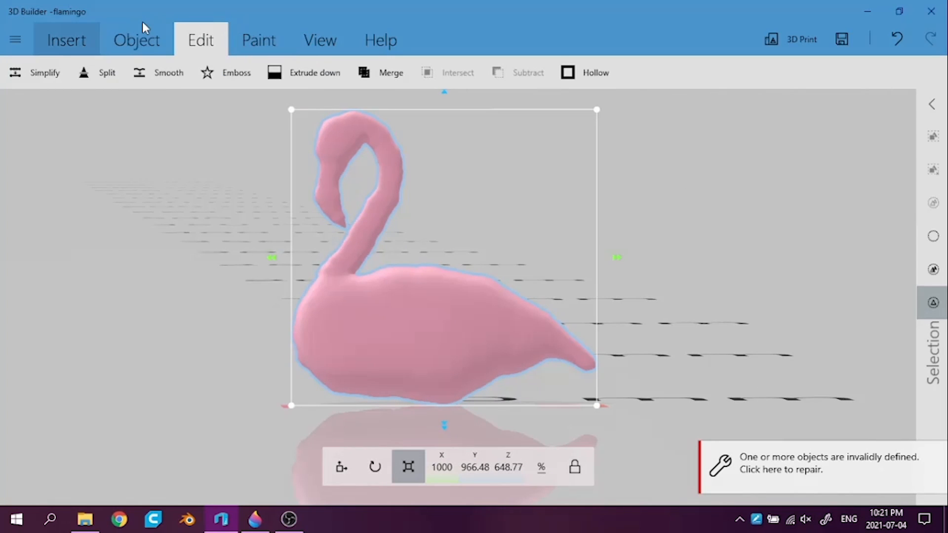
{"action": "left_click", "coordinate": [97, 73]}
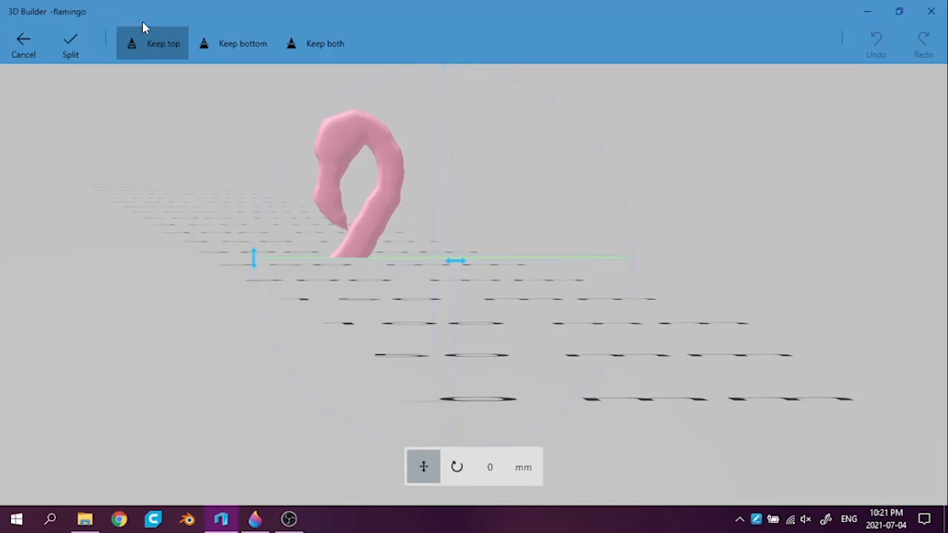
{"action": "left_click_drag", "start_coordinate": [254, 257], "coordinate": [254, 370]}
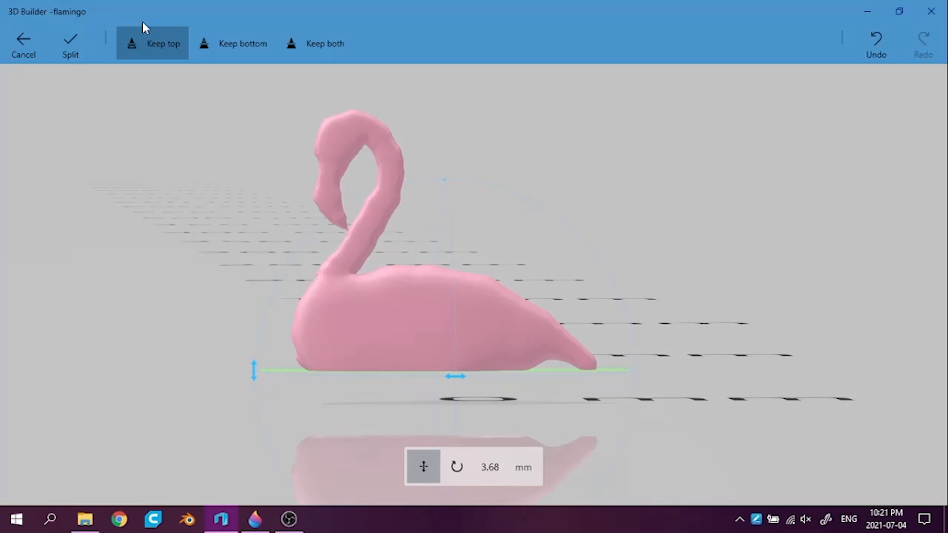
Fine-tune the horizontal cutting plane to about 3.71 mm at the belly's underside and split the flamingo, keeping only the top part
{"action": "left_click_drag", "start_coordinate": [691, 222], "coordinate": [676, 262]}
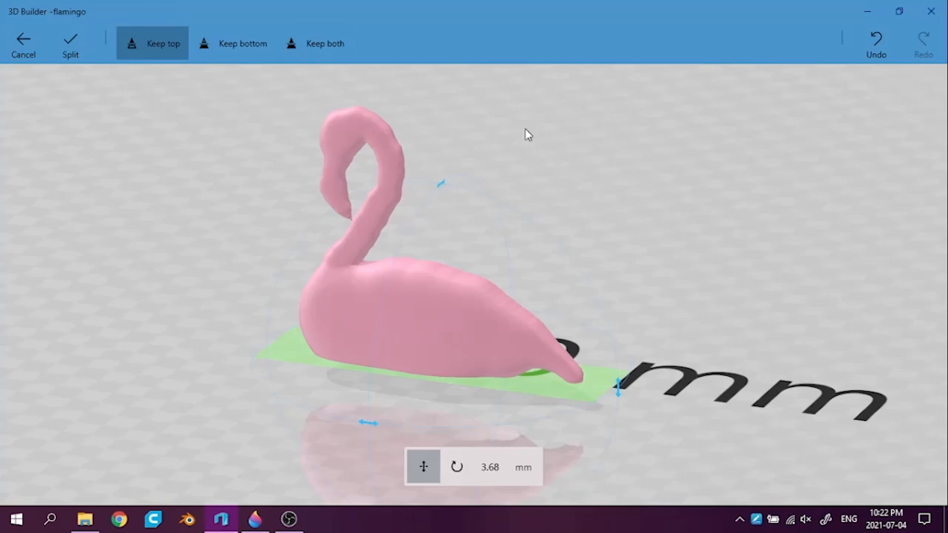
{"action": "scroll", "coordinate": [770, 331], "scroll_direction": "up", "scroll_amount": 3}
{"action": "scroll", "coordinate": [770, 330], "scroll_direction": "up", "scroll_amount": 1}
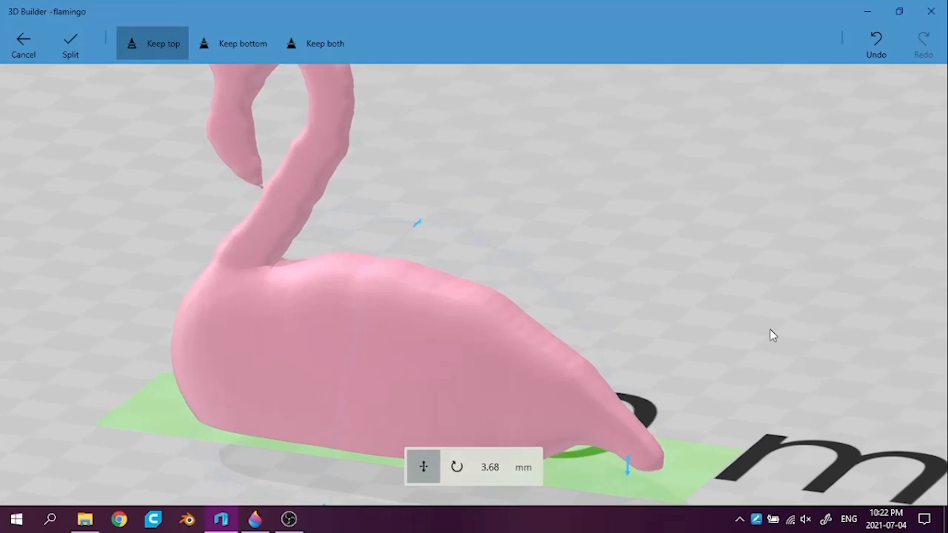
{"action": "right_click_drag", "start_coordinate": [770, 330], "coordinate": [772, 207]}
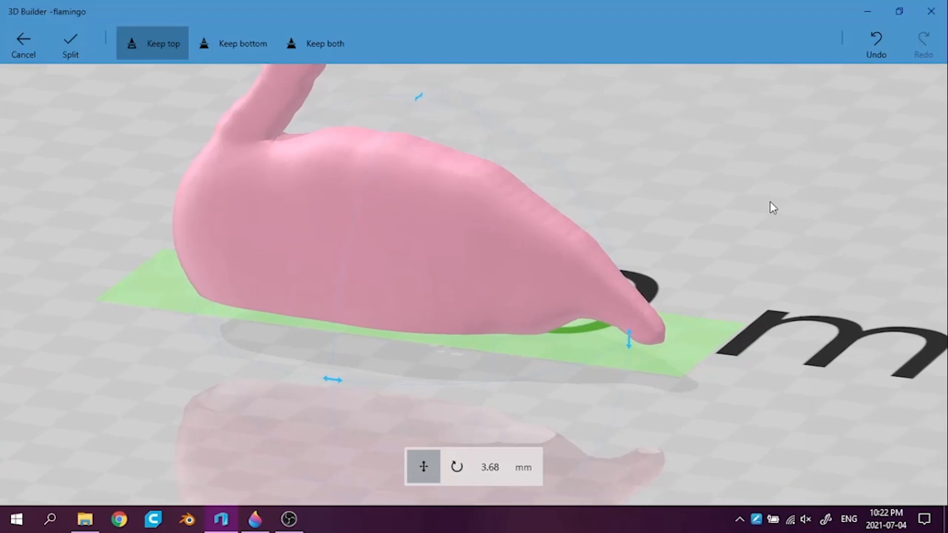
{"action": "left_click_drag", "start_coordinate": [770, 203], "coordinate": [770, 203]}
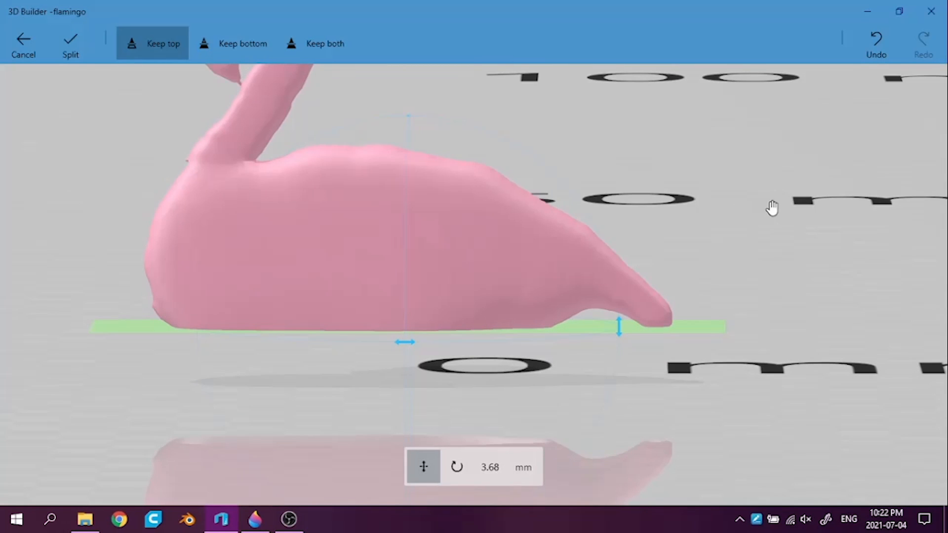
{"action": "left_click_drag", "start_coordinate": [772, 208], "coordinate": [770, 202]}
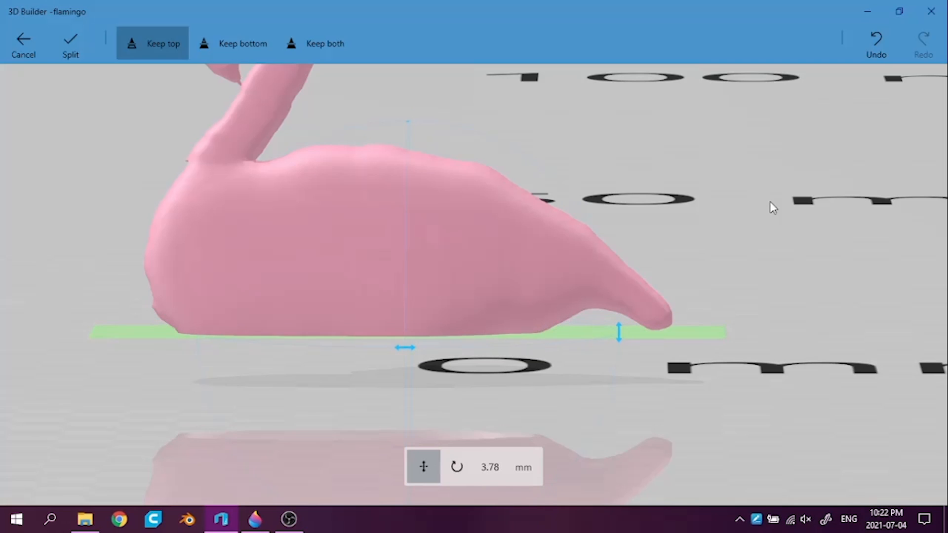
{"action": "left_click", "coordinate": [232, 43]}
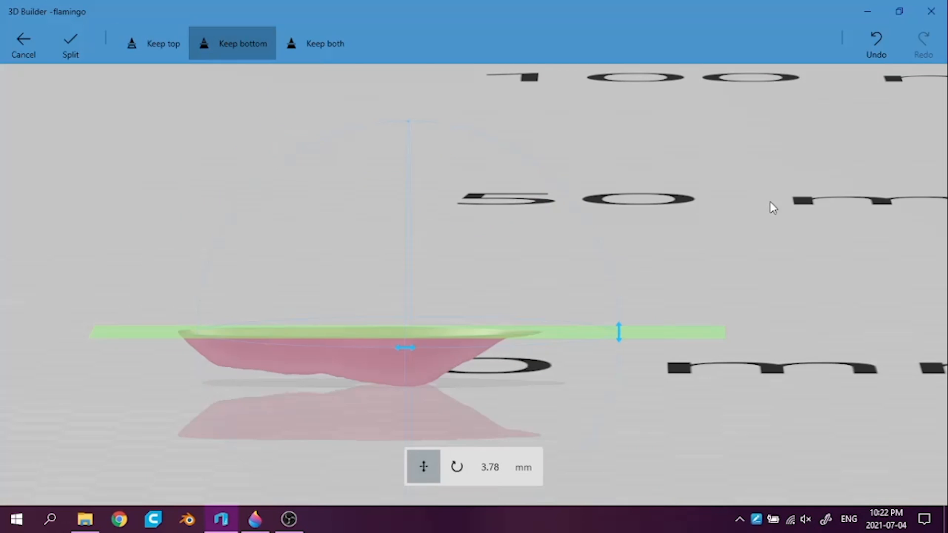
{"action": "left_click_drag", "start_coordinate": [770, 202], "coordinate": [772, 208]}
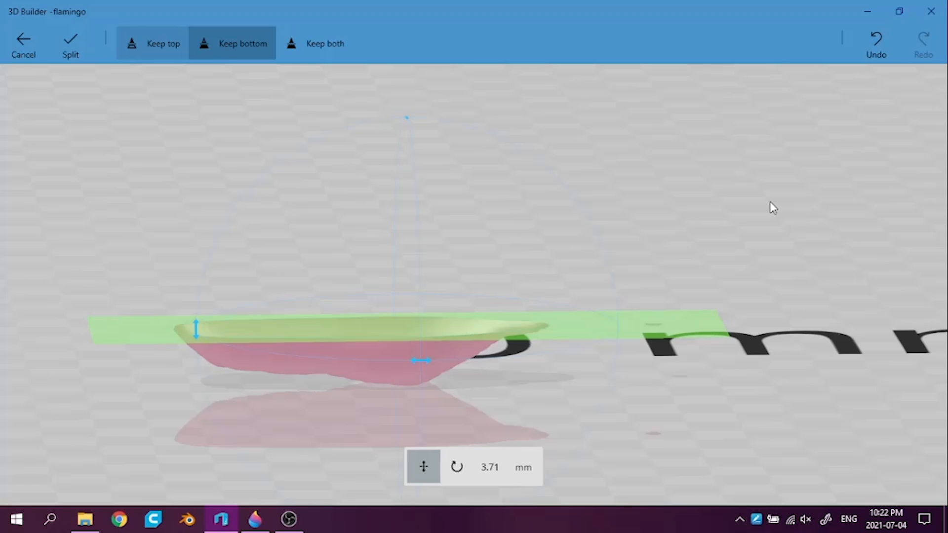
{"action": "left_click", "coordinate": [153, 43]}
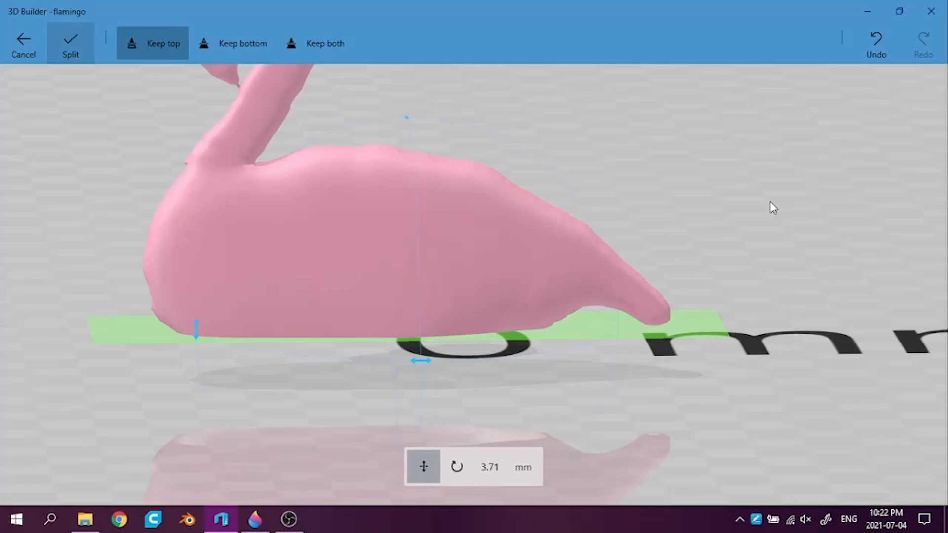
{"action": "left_click", "coordinate": [70, 43]}
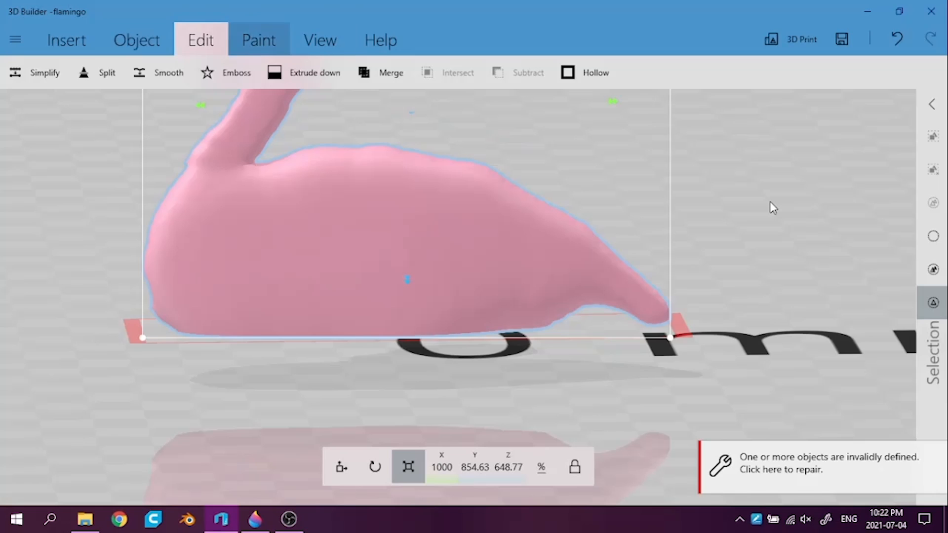
Settle the cut flamingo so its flat base rests on the ground plane
{"action": "left_click", "coordinate": [136, 40]}
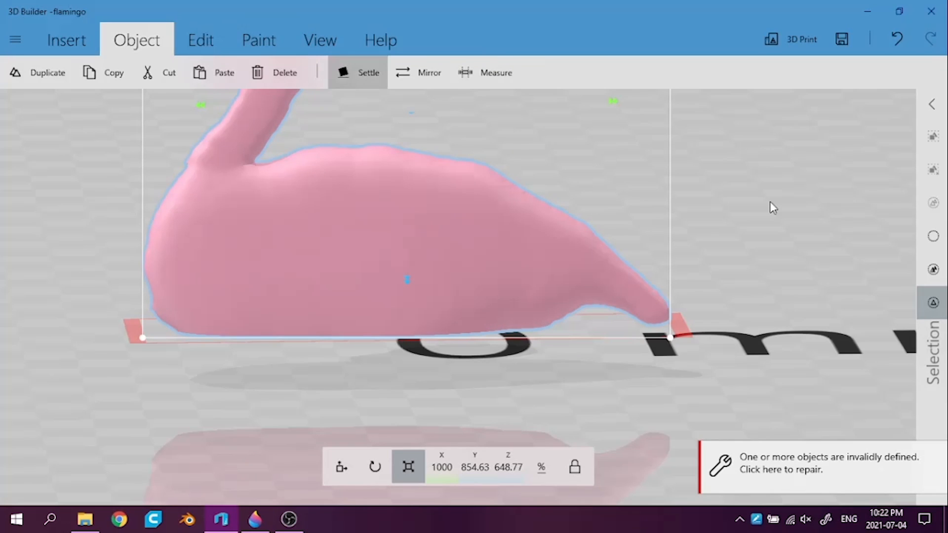
{"action": "left_click", "coordinate": [358, 73]}
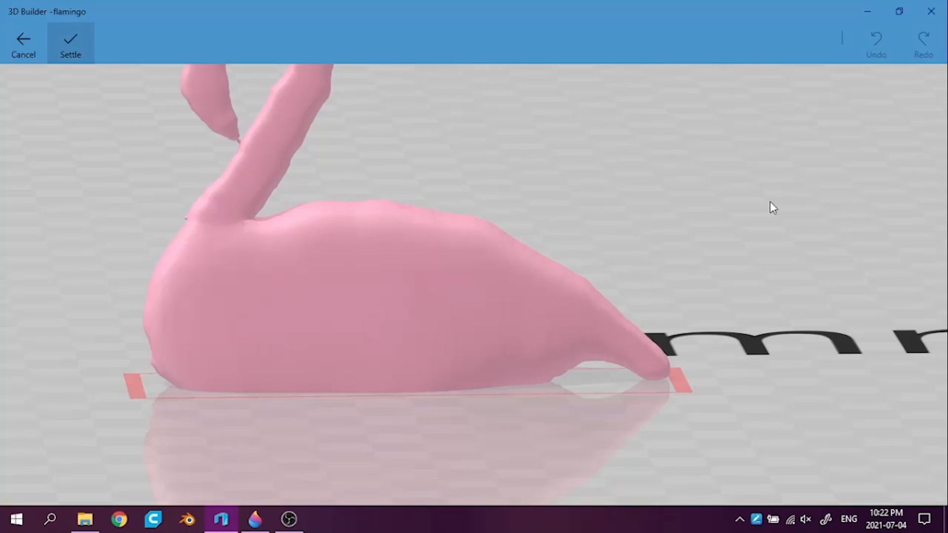
{"action": "left_click", "coordinate": [70, 43]}
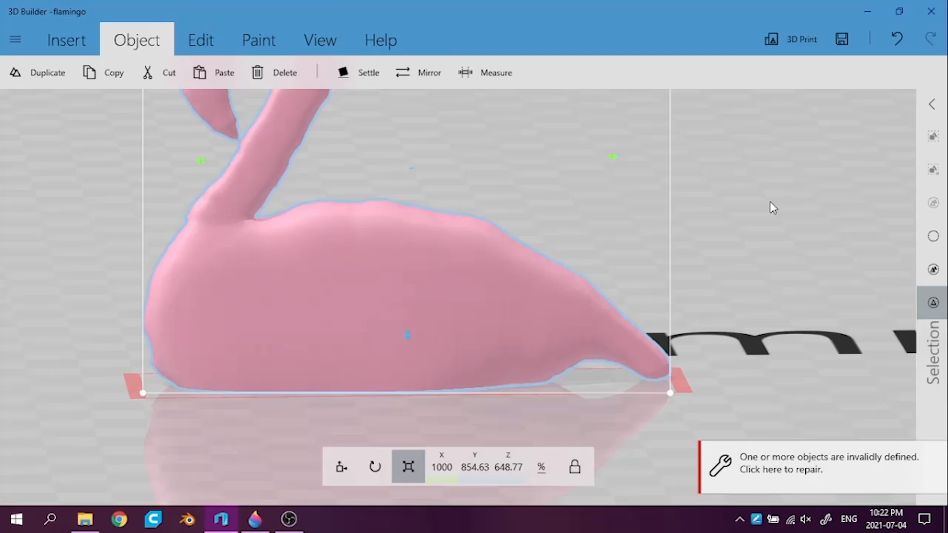
{"action": "scroll", "coordinate": [771, 205], "scroll_direction": "down", "scroll_amount": 3}
{"action": "scroll", "coordinate": [773, 208], "scroll_direction": "down", "scroll_amount": 3}
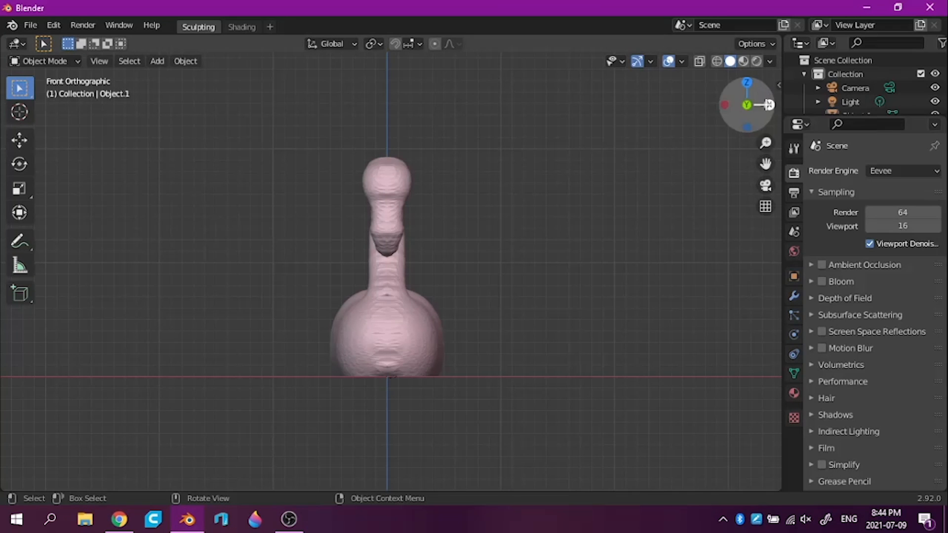
In Blender, view the flamingo from the front in perspective and enter Sculpt Mode on it
{"action": "left_click", "coordinate": [769, 104]}
{"action": "left_click", "coordinate": [768, 105]}
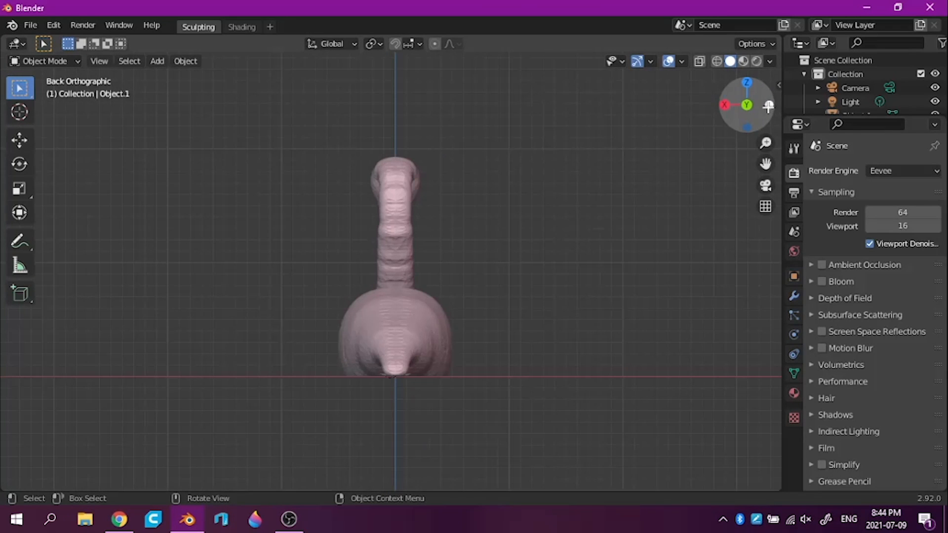
{"action": "left_click_drag", "start_coordinate": [771, 105], "coordinate": [775, 106]}
{"action": "left_click", "coordinate": [768, 104]}
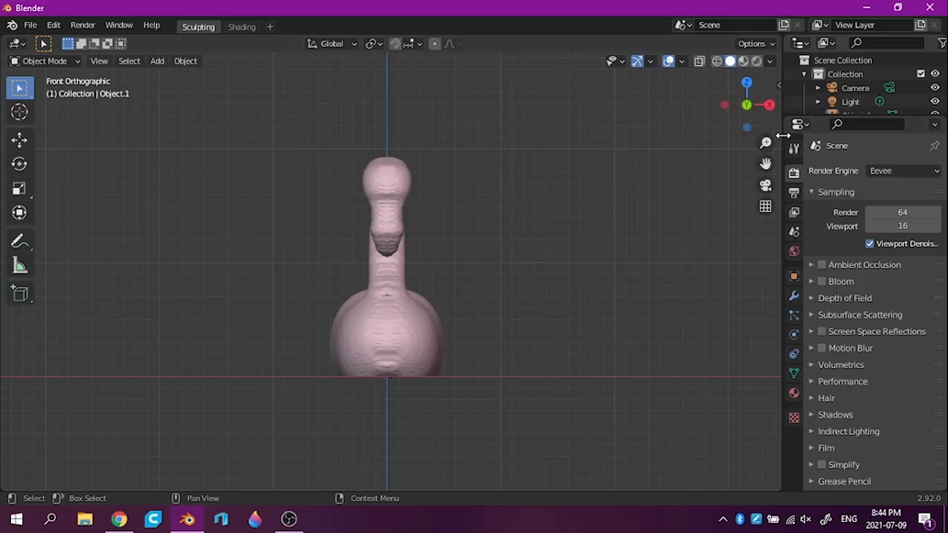
{"action": "left_click", "coordinate": [767, 206]}
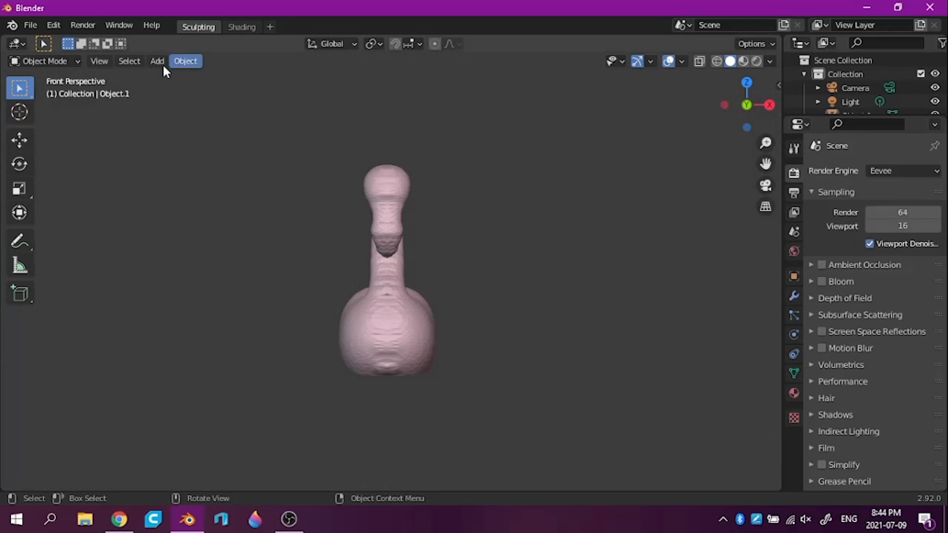
{"action": "left_click", "coordinate": [51, 62]}
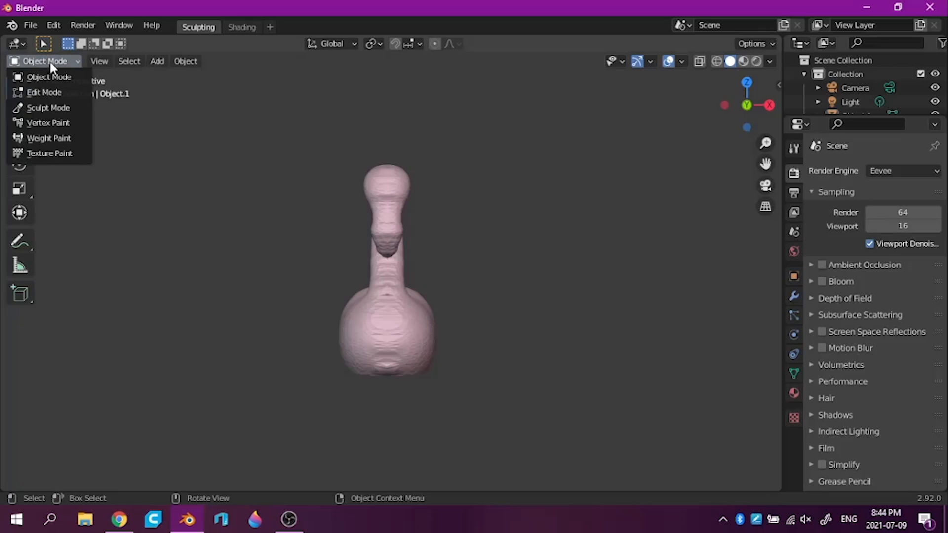
{"action": "left_click", "coordinate": [61, 109]}
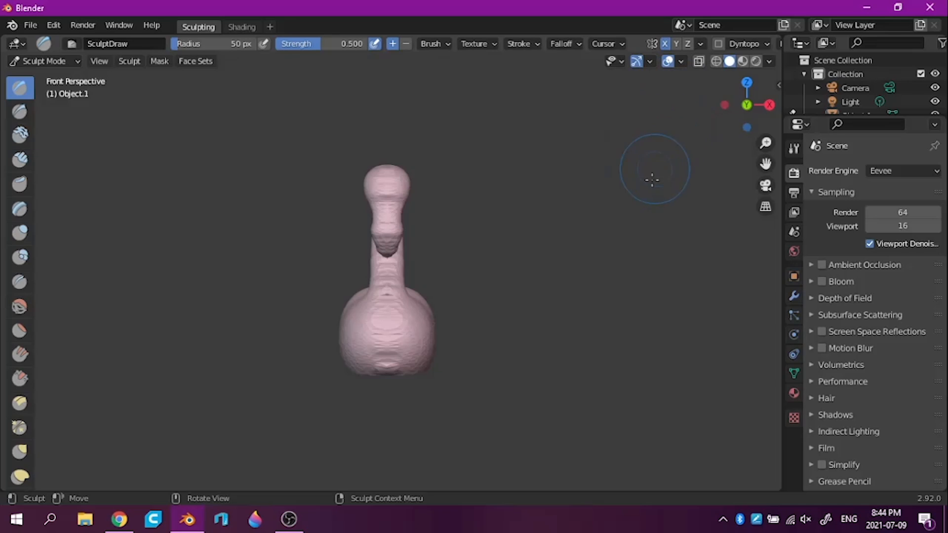
Try sculpting an eye on the side of the flamingo's head with the 50 px Draw brush, and undo it
{"action": "mouse_move", "coordinate": [684, 220]}
{"action": "middle_mouse_down"}
{"action": "mouse_move", "coordinate": [635, 248]}
{"action": "mouse_move", "coordinate": [523, 258]}
{"action": "mouse_move", "coordinate": [514, 233]}
{"action": "middle_mouse_up"}
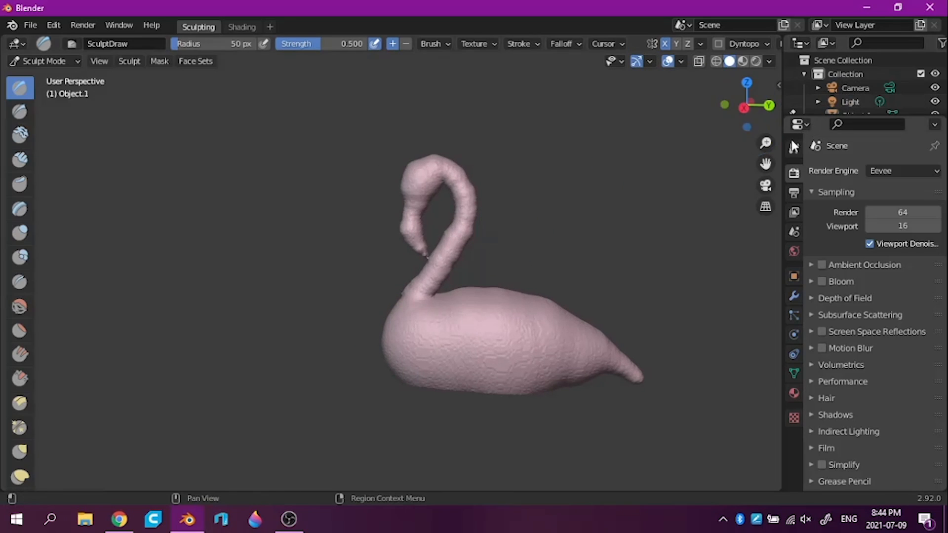
{"action": "left_click_drag", "start_coordinate": [765, 142], "coordinate": [778, 55]}
{"action": "left_click_drag", "start_coordinate": [766, 164], "coordinate": [591, 468]}
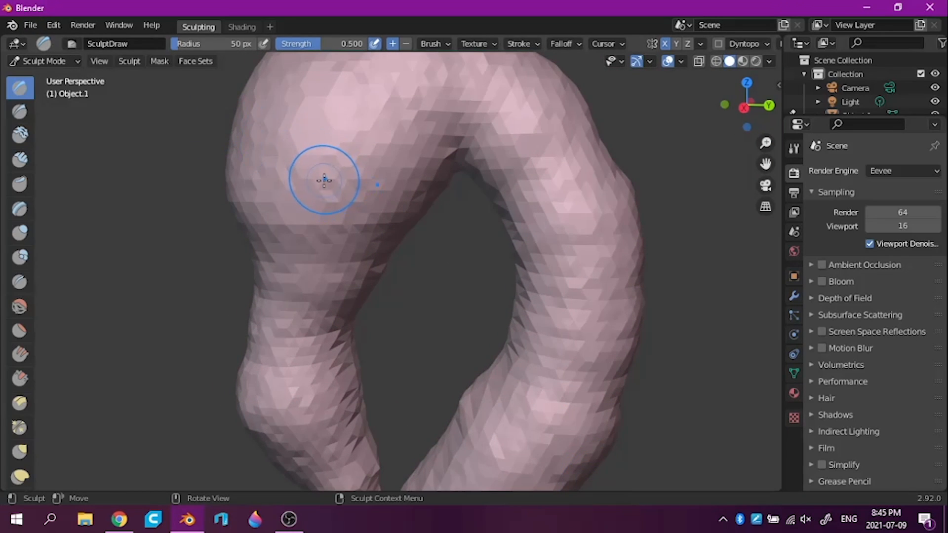
{"action": "left_click_drag", "start_coordinate": [319, 184], "coordinate": [319, 185]}
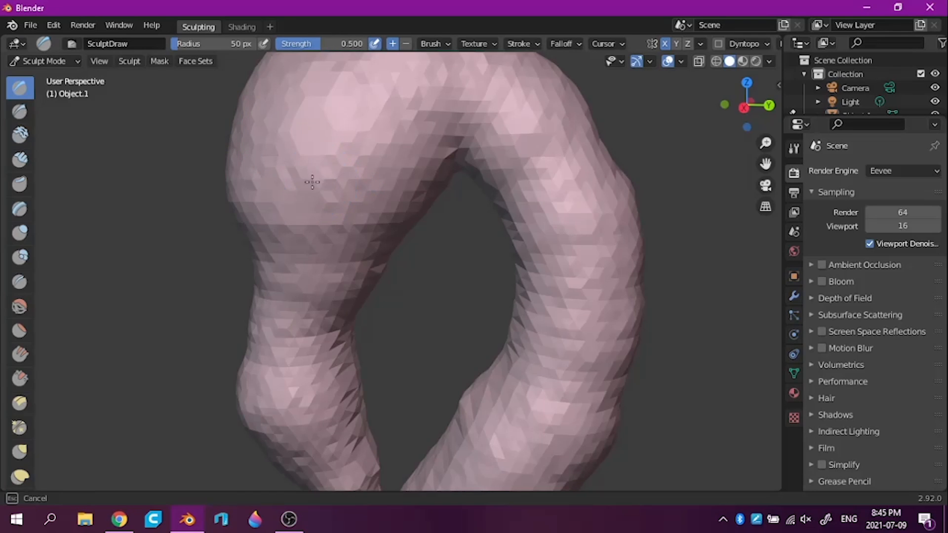
{"action": "left_click_drag", "start_coordinate": [313, 182], "coordinate": [327, 178]}
{"action": "key", "text": "ctrl+z"}
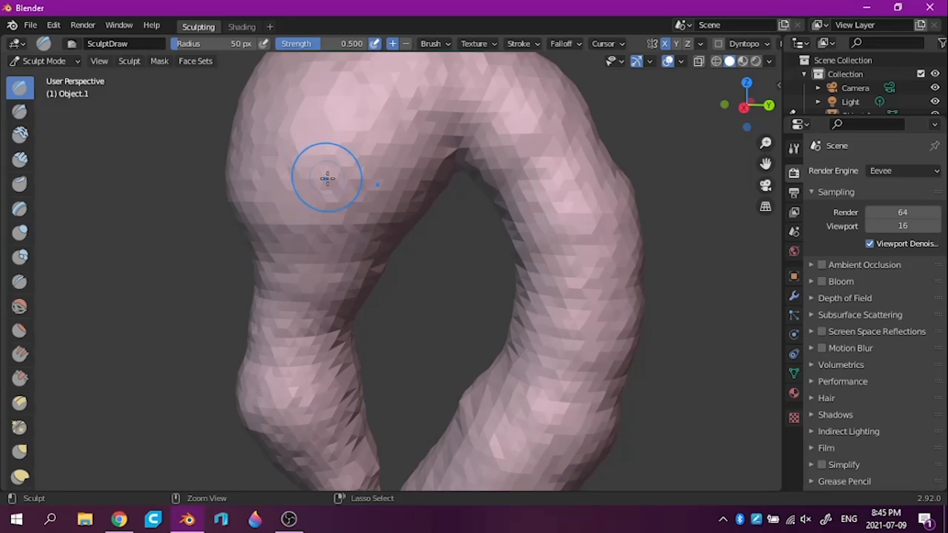
Set the Draw brush radius to 25 px, sculpt a small eye on the side of the head, and return to the right side view
{"action": "left_click", "coordinate": [220, 43]}
{"action": "type", "text": "25"}
{"action": "key", "text": "Return"}
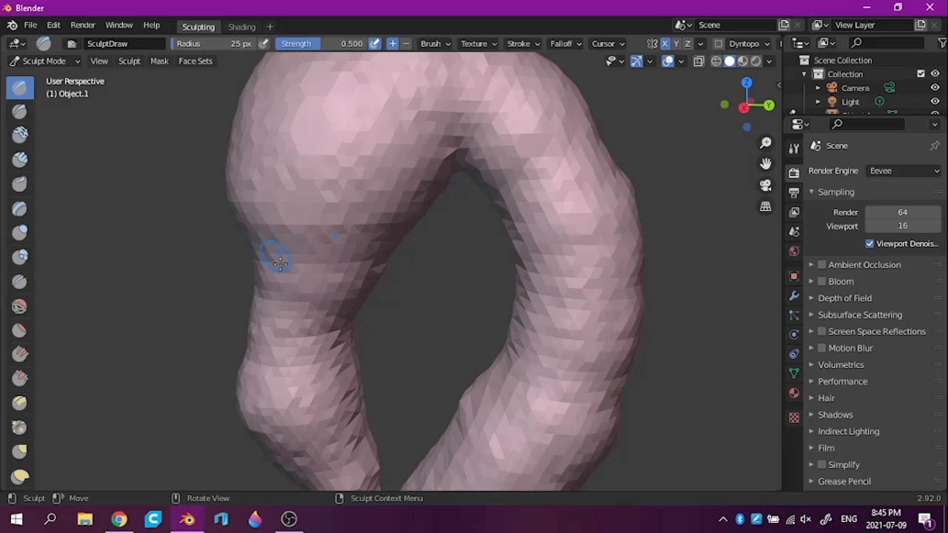
{"action": "left_click_drag", "start_coordinate": [300, 213], "coordinate": [305, 211]}
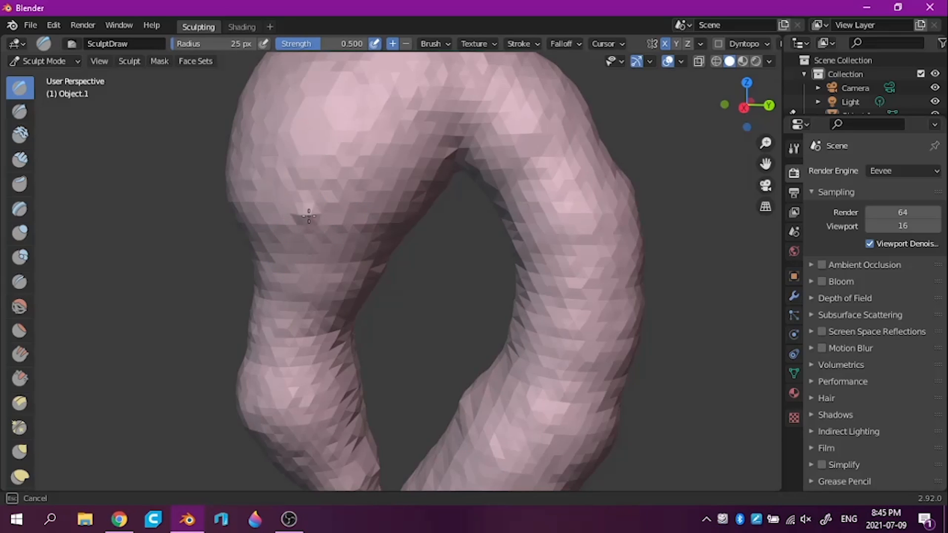
{"action": "left_click_drag", "start_coordinate": [308, 214], "coordinate": [304, 202]}
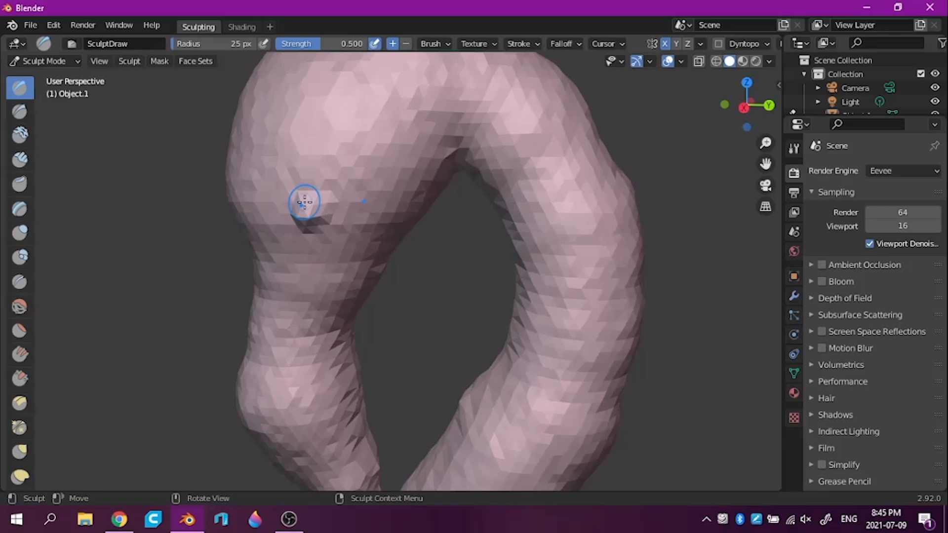
{"action": "mouse_move", "coordinate": [488, 322]}
{"action": "middle_mouse_down"}
{"action": "mouse_move", "coordinate": [645, 332]}
{"action": "mouse_move", "coordinate": [736, 322]}
{"action": "mouse_move", "coordinate": [458, 313]}
{"action": "middle_mouse_up"}
{"action": "mouse_move", "coordinate": [765, 143]}
{"action": "left_mouse_down"}
{"action": "mouse_move", "coordinate": [758, 237]}
{"action": "mouse_move", "coordinate": [740, 253]}
{"action": "left_mouse_up"}
{"action": "mouse_move", "coordinate": [619, 359]}
{"action": "middle_mouse_down"}
{"action": "mouse_move", "coordinate": [597, 360]}
{"action": "mouse_move", "coordinate": [604, 353]}
{"action": "middle_mouse_up"}
{"action": "left_click_drag", "start_coordinate": [767, 146], "coordinate": [755, 338]}
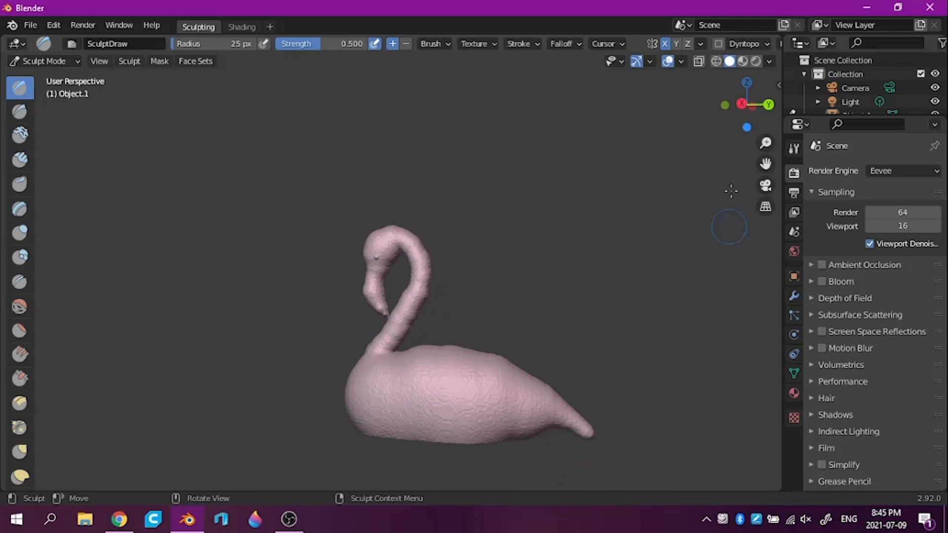
{"action": "left_click", "coordinate": [746, 105]}
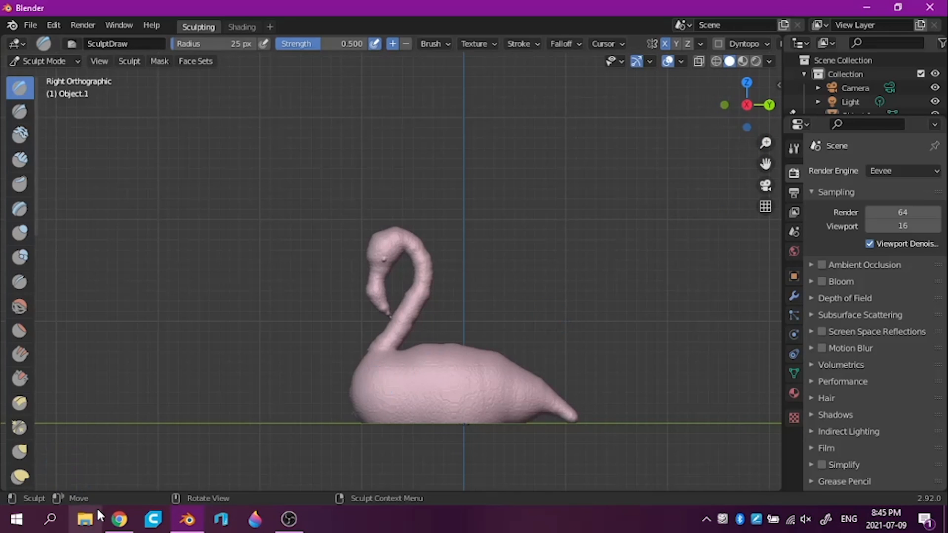
Open the flamingo-4553025_1920 reference photo from the Pictures folder in File Explorer and close the folder window
{"action": "left_click", "coordinate": [85, 521]}
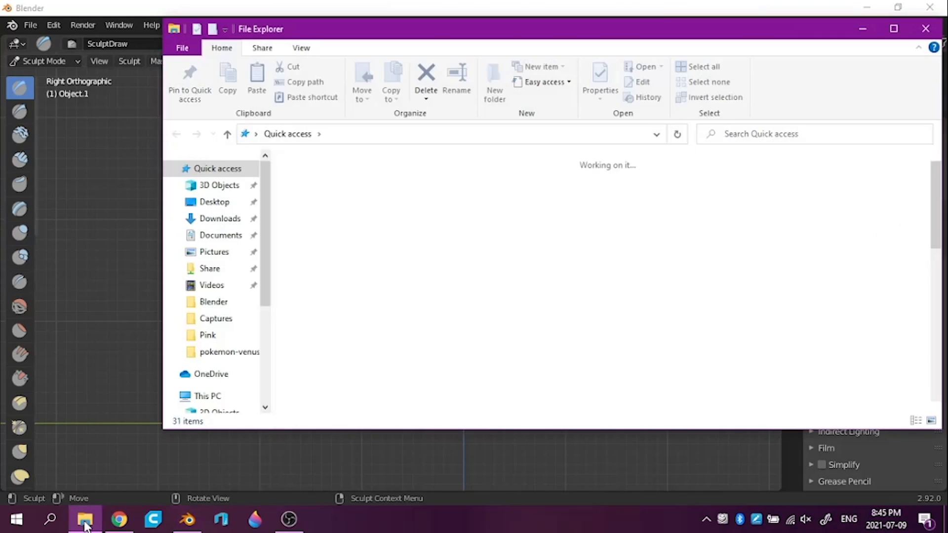
{"action": "left_click", "coordinate": [220, 186]}
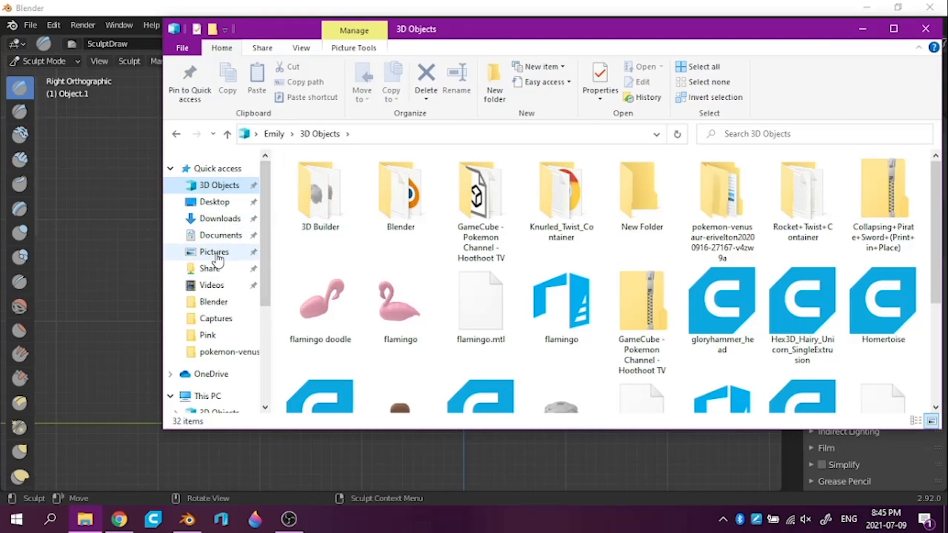
{"action": "left_click", "coordinate": [216, 253]}
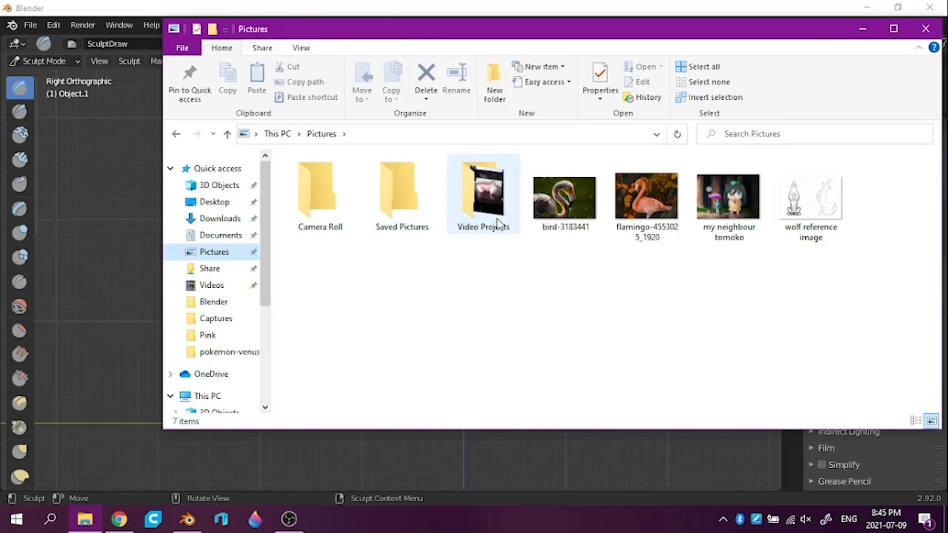
{"action": "left_click", "coordinate": [663, 209]}
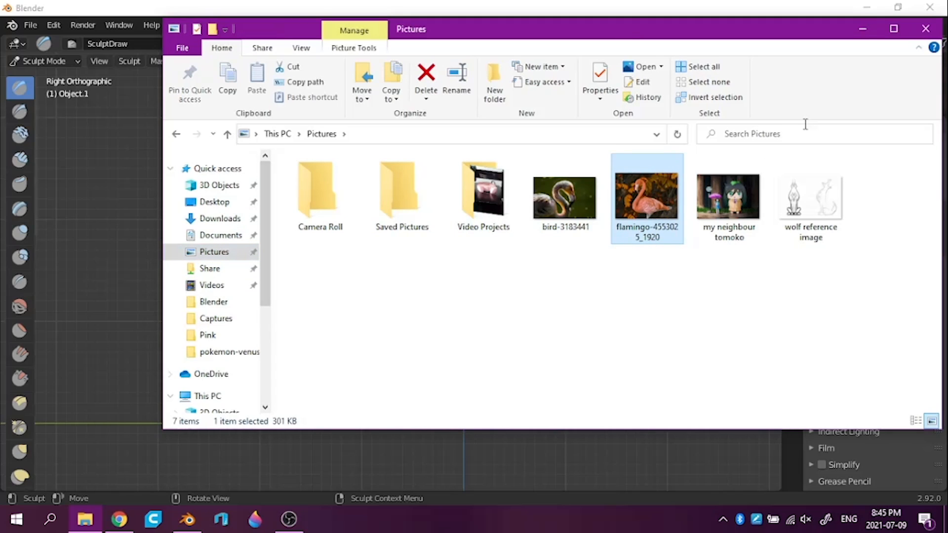
{"action": "left_click", "coordinate": [919, 33]}
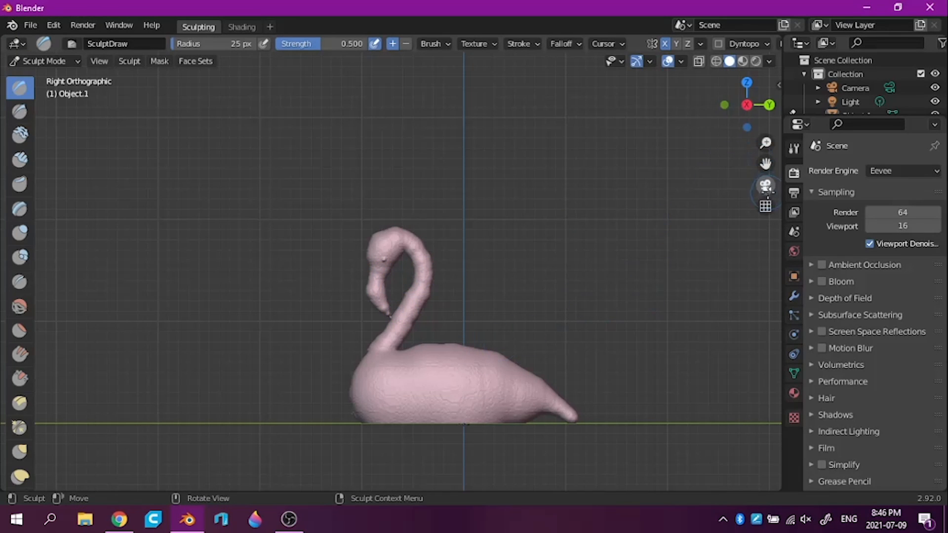
Show the sculpt in perspective from the side and switch to Photos to compare it with the flamingo reference photo
{"action": "left_click", "coordinate": [765, 206]}
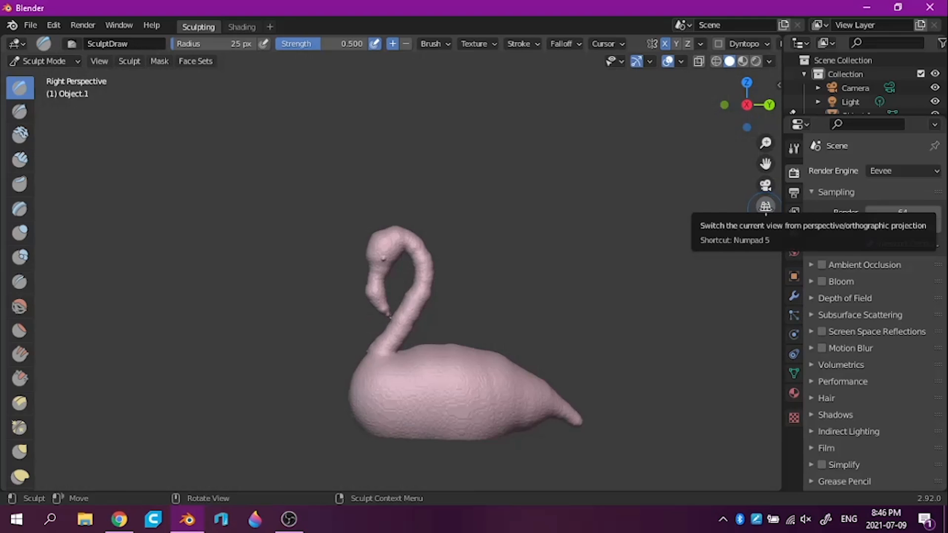
{"action": "left_click", "coordinate": [765, 206]}
{"action": "left_click", "coordinate": [765, 207]}
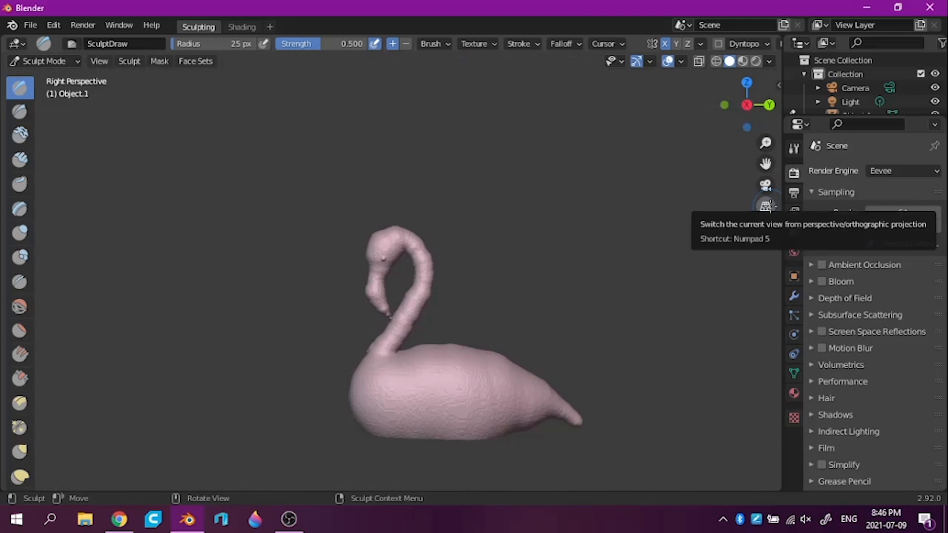
{"action": "middle_click_drag", "start_coordinate": [680, 251], "coordinate": [377, 406]}
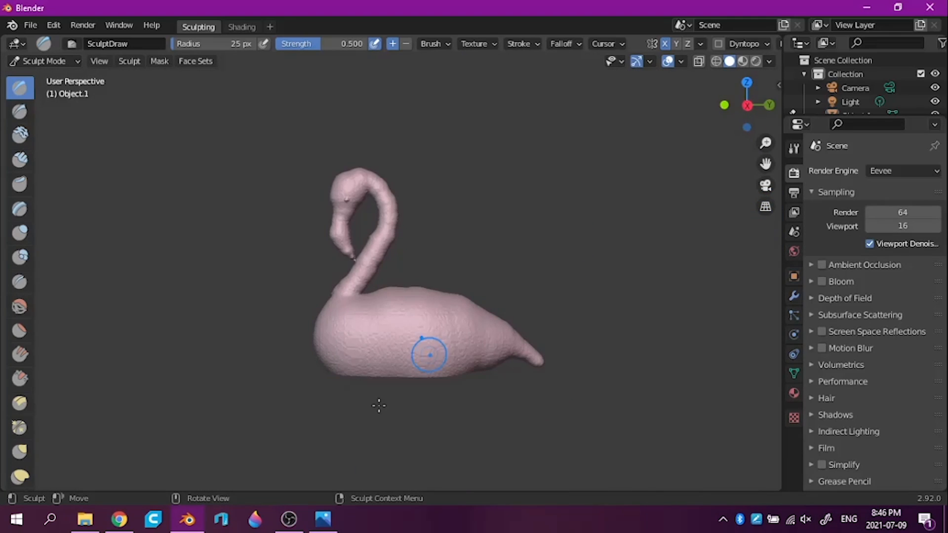
{"action": "left_click", "coordinate": [322, 522]}
{"action": "left_click", "coordinate": [318, 528]}
{"action": "left_click", "coordinate": [320, 523]}
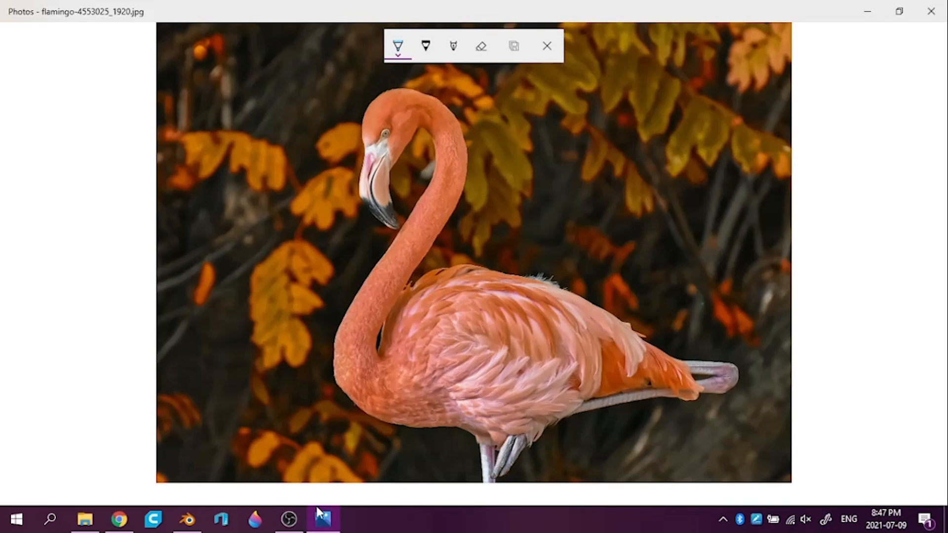
Switch back to Blender and frame the flamingo's beak close up in the right perspective view
{"action": "left_click", "coordinate": [867, 11]}
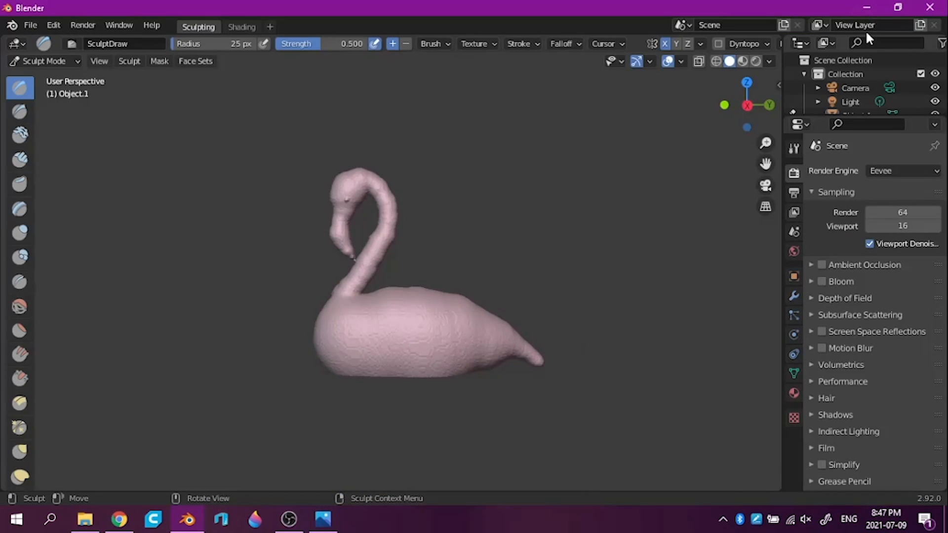
{"action": "middle_click_drag", "start_coordinate": [669, 280], "coordinate": [647, 270]}
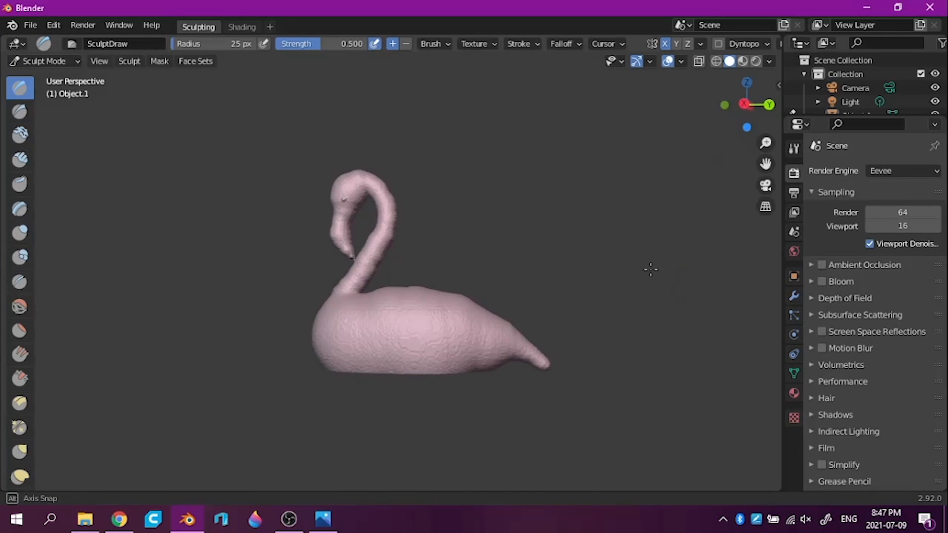
{"action": "left_click_drag", "start_coordinate": [766, 143], "coordinate": [764, 99]}
{"action": "middle_click_drag", "start_coordinate": [520, 207], "coordinate": [707, 249]}
{"action": "middle_click_drag", "start_coordinate": [614, 280], "coordinate": [379, 258]}
{"action": "left_click_drag", "start_coordinate": [765, 143], "coordinate": [751, 61]}
{"action": "left_click_drag", "start_coordinate": [765, 164], "coordinate": [886, 386]}
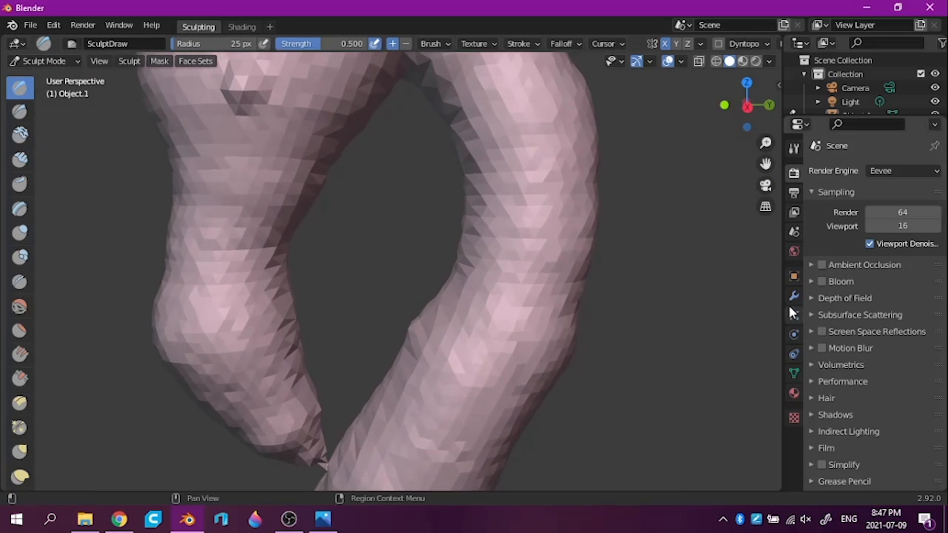
{"action": "left_click", "coordinate": [746, 107]}
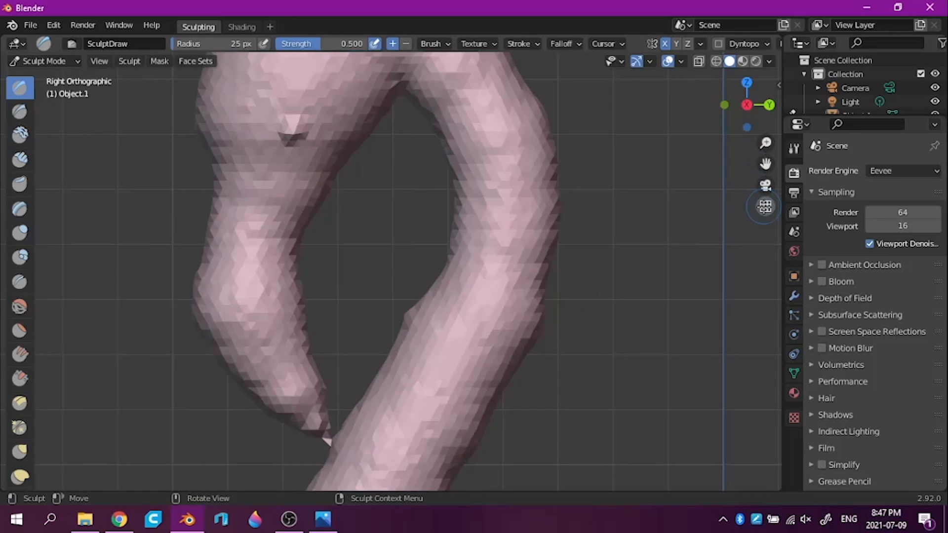
{"action": "left_click", "coordinate": [765, 206]}
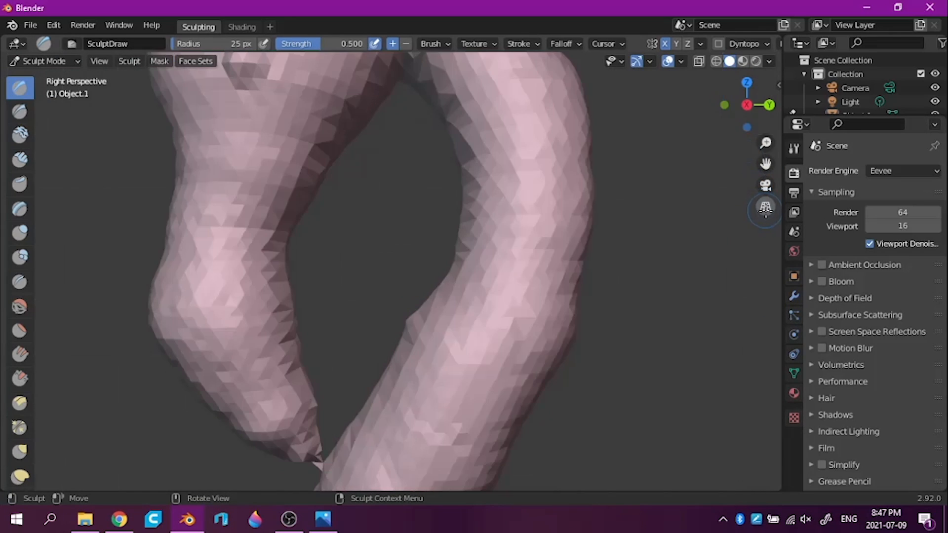
Try carving a mouth line along the side of the beak with the 25 px Draw Sharp brush
{"action": "left_click", "coordinate": [19, 110]}
{"action": "mouse_move", "coordinate": [241, 207]}
{"action": "left_mouse_down"}
{"action": "mouse_move", "coordinate": [240, 303]}
{"action": "mouse_move", "coordinate": [267, 371]}
{"action": "left_mouse_up"}
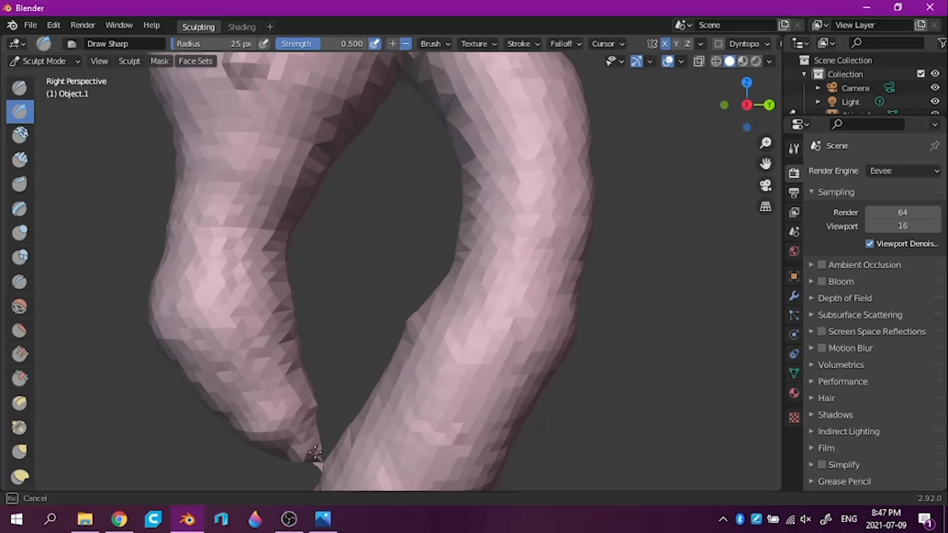
{"action": "mouse_move", "coordinate": [297, 425]}
{"action": "left_mouse_down"}
{"action": "mouse_move", "coordinate": [237, 336]}
{"action": "mouse_move", "coordinate": [232, 288]}
{"action": "mouse_move", "coordinate": [249, 219]}
{"action": "mouse_move", "coordinate": [274, 190]}
{"action": "left_mouse_up"}
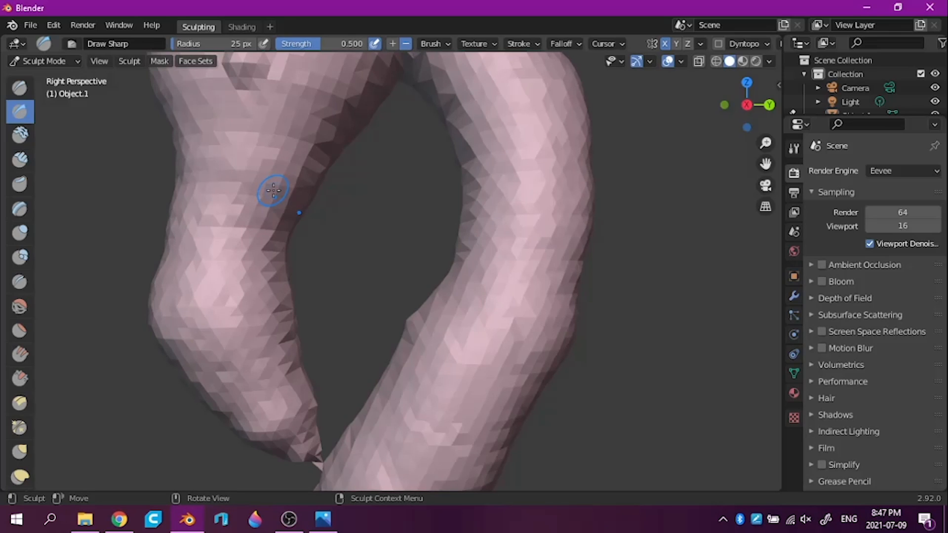
Save the project as flamingo.blend in the Blender folder under 3D Objects
{"action": "key", "text": "ctrl+s"}
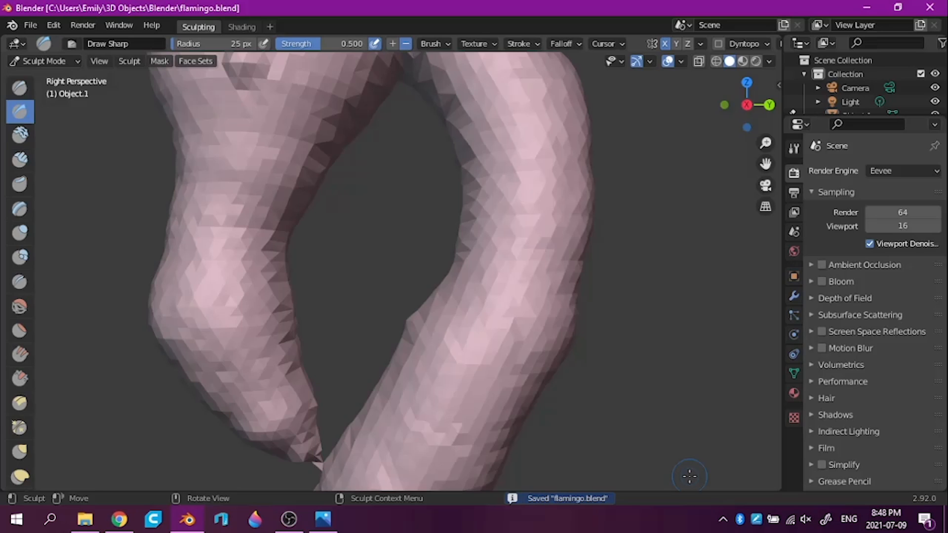
Try carving the beak's mouth line with the 25 px Clay Thumb brush, and undo it after comparing with the reference photo
{"action": "left_click", "coordinate": [20, 184]}
{"action": "mouse_move", "coordinate": [233, 240]}
{"action": "left_mouse_down"}
{"action": "mouse_move", "coordinate": [249, 345]}
{"action": "mouse_move", "coordinate": [311, 449]}
{"action": "mouse_move", "coordinate": [252, 367]}
{"action": "mouse_move", "coordinate": [223, 265]}
{"action": "mouse_move", "coordinate": [229, 212]}
{"action": "mouse_move", "coordinate": [269, 159]}
{"action": "left_mouse_up"}
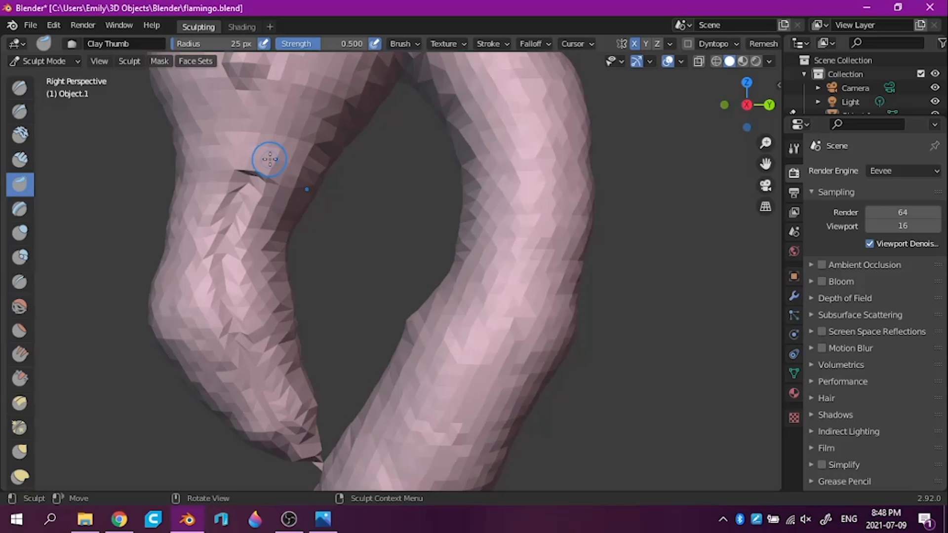
{"action": "left_click_drag", "start_coordinate": [765, 143], "coordinate": [409, 502]}
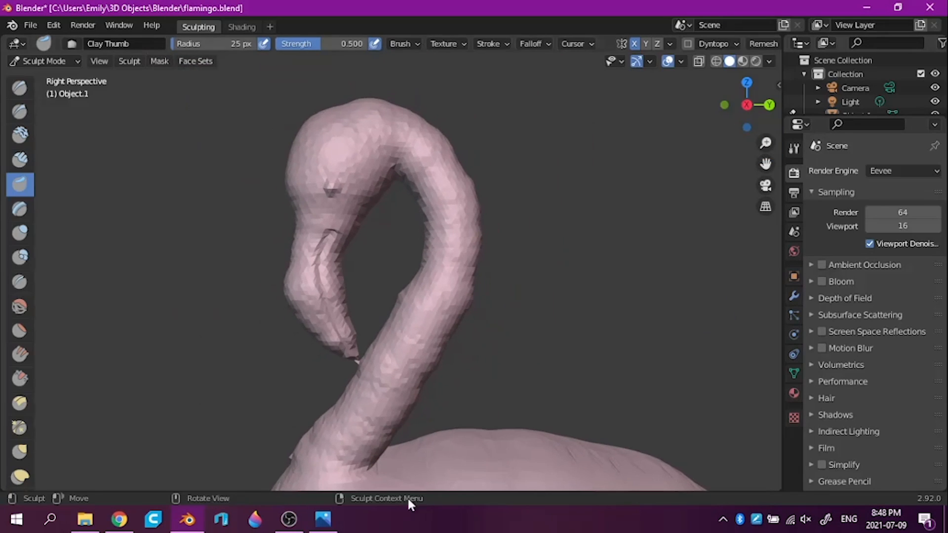
{"action": "left_click", "coordinate": [324, 519]}
{"action": "left_click", "coordinate": [327, 531]}
{"action": "left_click", "coordinate": [327, 531]}
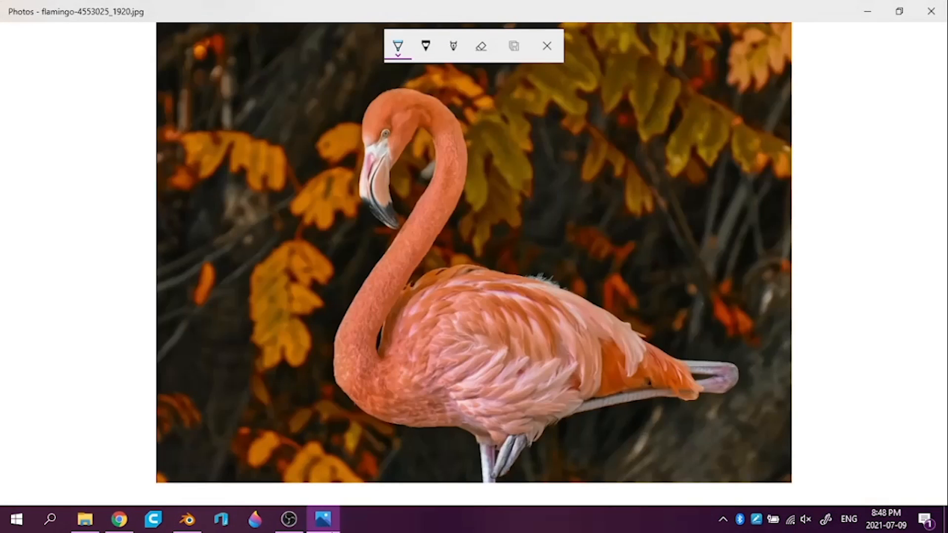
{"action": "left_click", "coordinate": [327, 531]}
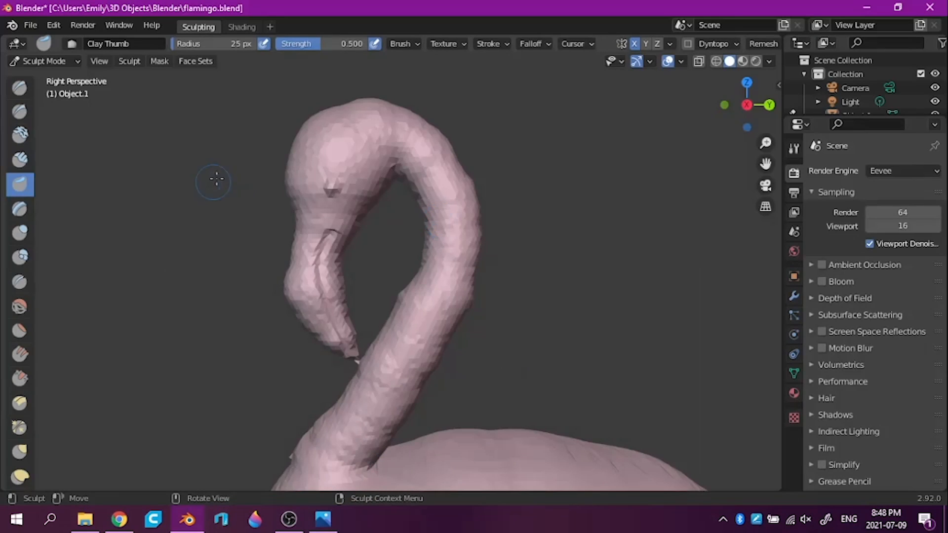
{"action": "key", "text": "ctrl+z"}
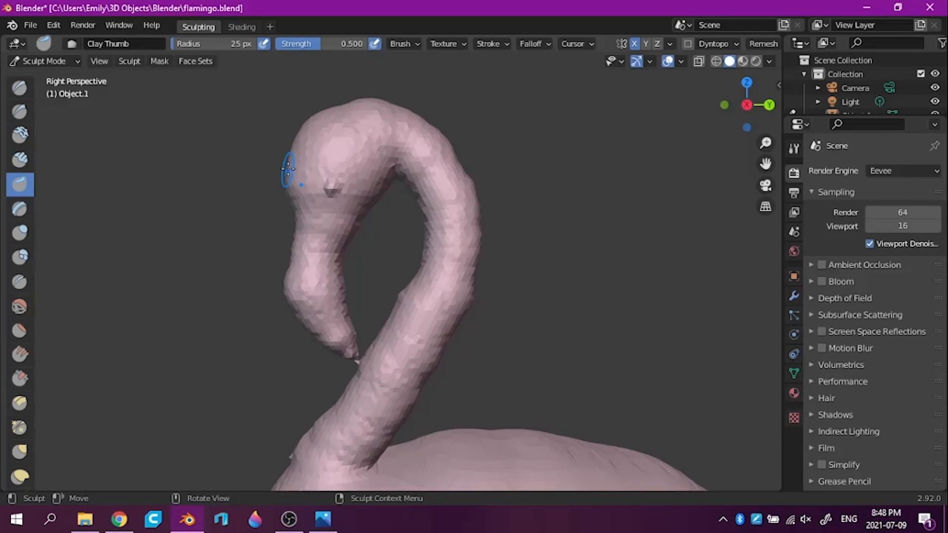
Carve a curved mouth line down the beak with the 25 px Clay Thumb brush and inspect the flamingo from both sides
{"action": "left_click_drag", "start_coordinate": [766, 143], "coordinate": [765, 99]}
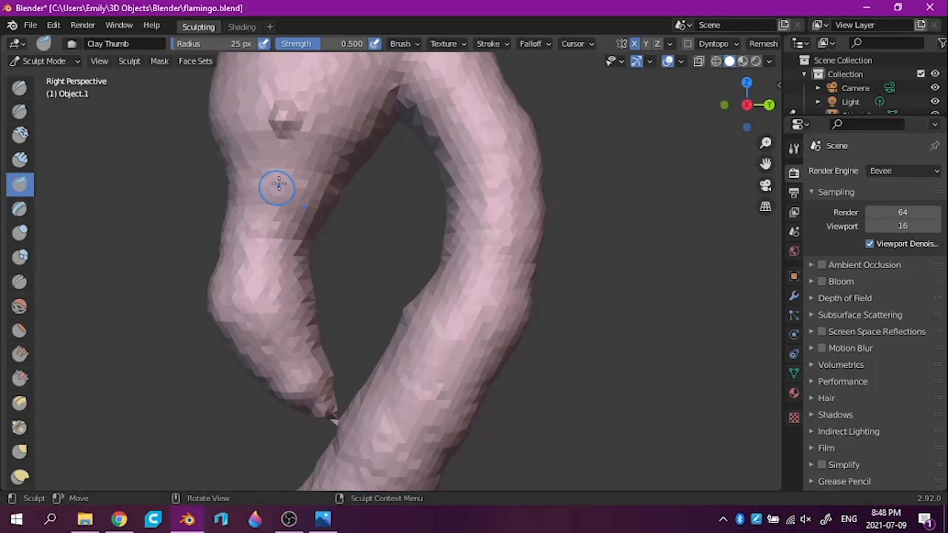
{"action": "mouse_move", "coordinate": [269, 208]}
{"action": "left_mouse_down"}
{"action": "mouse_move", "coordinate": [262, 321]}
{"action": "mouse_move", "coordinate": [269, 345]}
{"action": "mouse_move", "coordinate": [323, 405]}
{"action": "mouse_move", "coordinate": [271, 357]}
{"action": "mouse_move", "coordinate": [245, 269]}
{"action": "mouse_move", "coordinate": [264, 224]}
{"action": "mouse_move", "coordinate": [302, 183]}
{"action": "left_mouse_up"}
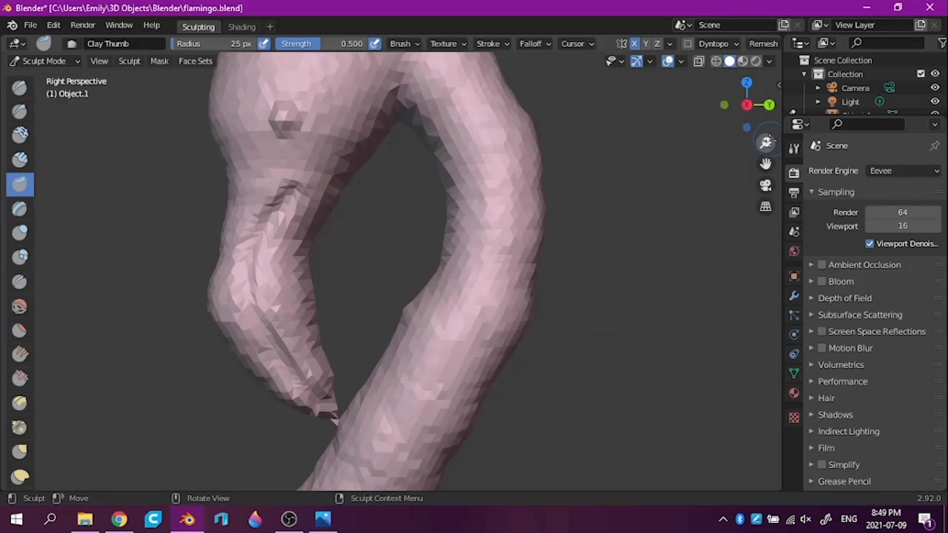
{"action": "left_click_drag", "start_coordinate": [766, 143], "coordinate": [742, 347]}
{"action": "middle_click_drag", "start_coordinate": [697, 325], "coordinate": [743, 303]}
{"action": "middle_click_drag", "start_coordinate": [660, 314], "coordinate": [796, 330]}
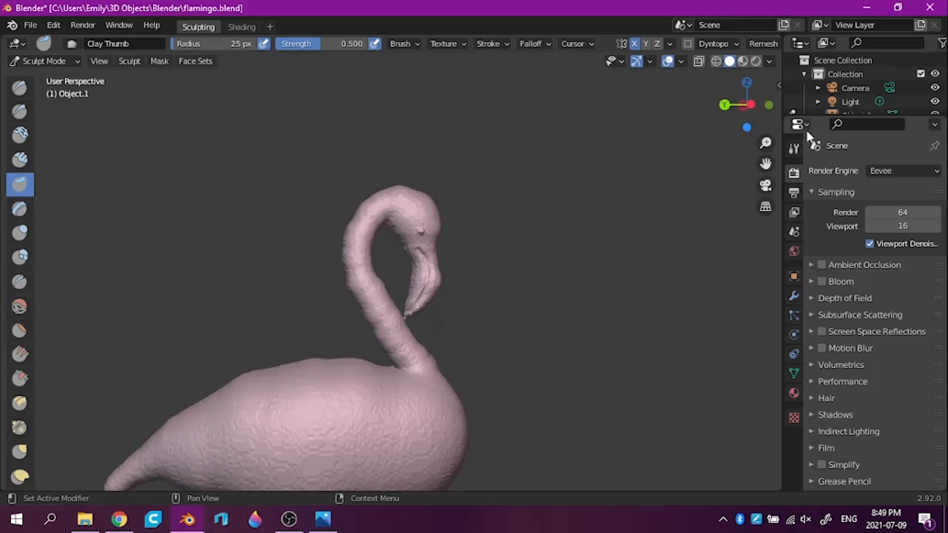
{"action": "left_click", "coordinate": [750, 104]}
{"action": "left_click", "coordinate": [746, 104]}
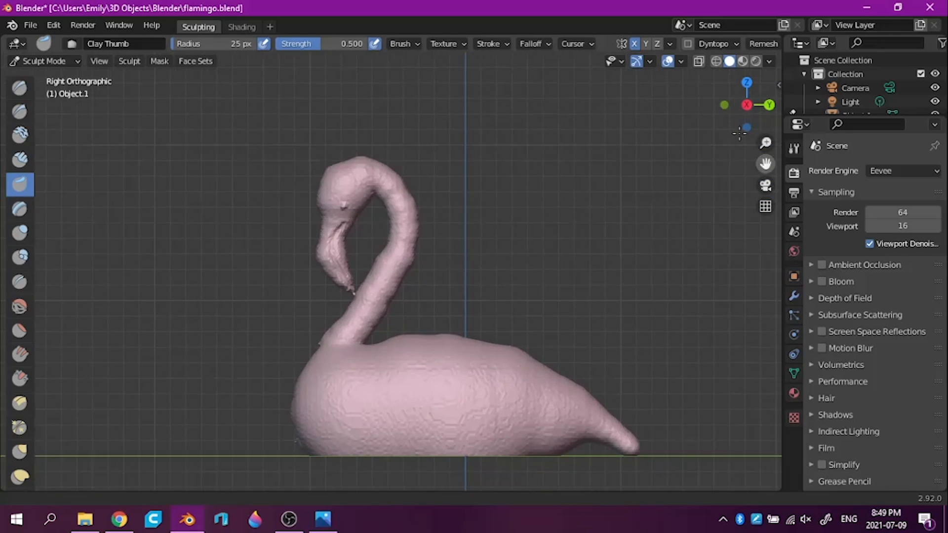
Check the feathers in the reference photo, try sculpting wing feathers on the body with the 25 px Draw brush, and undo them
{"action": "left_click", "coordinate": [322, 521]}
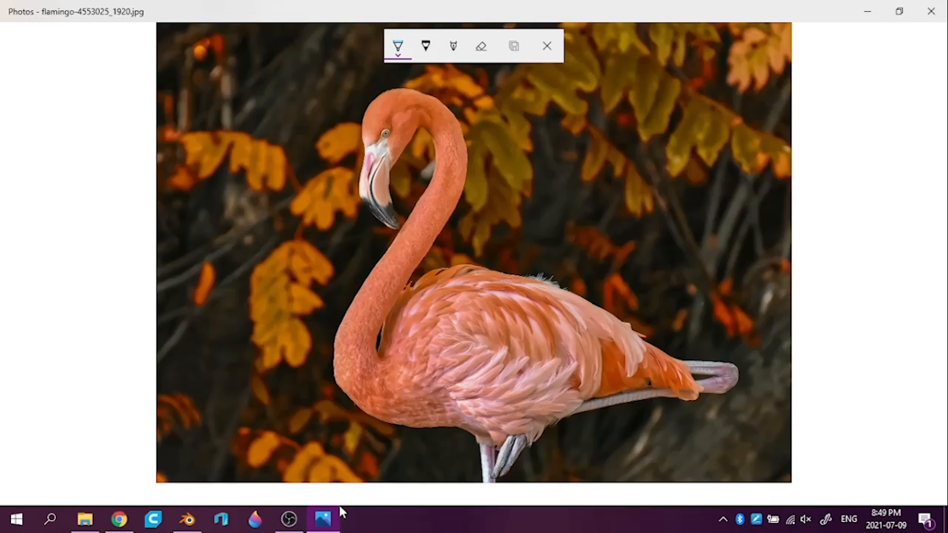
{"action": "left_click", "coordinate": [863, 17]}
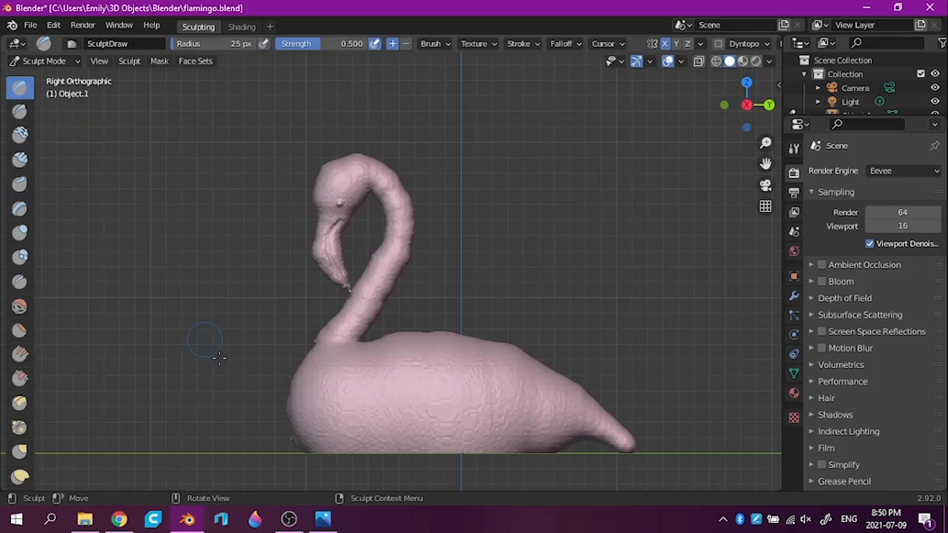
{"action": "left_click", "coordinate": [324, 521]}
{"action": "left_click", "coordinate": [323, 520]}
{"action": "mouse_move", "coordinate": [353, 403]}
{"action": "left_mouse_down"}
{"action": "mouse_move", "coordinate": [393, 387]}
{"action": "mouse_move", "coordinate": [408, 395]}
{"action": "mouse_move", "coordinate": [381, 425]}
{"action": "mouse_move", "coordinate": [446, 393]}
{"action": "mouse_move", "coordinate": [405, 432]}
{"action": "mouse_move", "coordinate": [484, 400]}
{"action": "mouse_move", "coordinate": [432, 444]}
{"action": "mouse_move", "coordinate": [501, 407]}
{"action": "mouse_move", "coordinate": [400, 456]}
{"action": "left_mouse_up"}
{"action": "mouse_move", "coordinate": [339, 456]}
{"action": "left_mouse_down"}
{"action": "mouse_move", "coordinate": [335, 434]}
{"action": "mouse_move", "coordinate": [361, 395]}
{"action": "mouse_move", "coordinate": [363, 405]}
{"action": "mouse_move", "coordinate": [394, 390]}
{"action": "left_mouse_up"}
{"action": "mouse_move", "coordinate": [350, 431]}
{"action": "left_mouse_down"}
{"action": "mouse_move", "coordinate": [367, 409]}
{"action": "mouse_move", "coordinate": [353, 444]}
{"action": "mouse_move", "coordinate": [404, 411]}
{"action": "mouse_move", "coordinate": [378, 400]}
{"action": "mouse_move", "coordinate": [417, 402]}
{"action": "mouse_move", "coordinate": [390, 444]}
{"action": "mouse_move", "coordinate": [467, 426]}
{"action": "mouse_move", "coordinate": [459, 443]}
{"action": "left_mouse_up"}
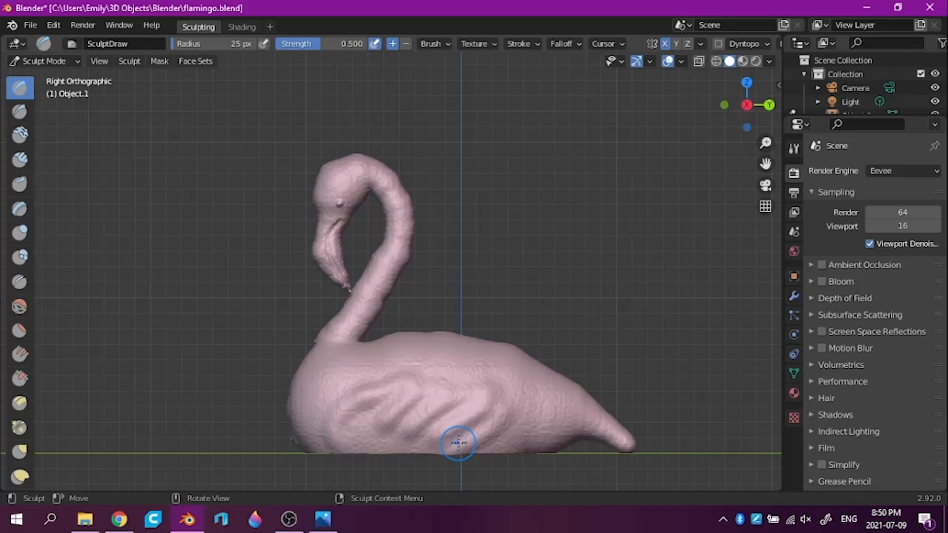
{"action": "key", "text": "ctrl+z"}
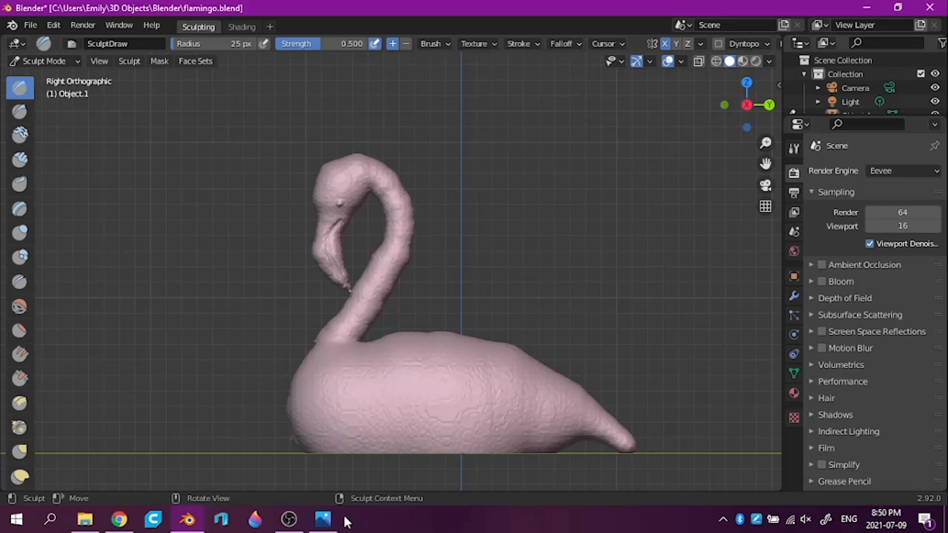
Recheck the reference photo, try carving zigzag wing feathers with the 25 px Draw Sharp brush, and undo them in right perspective view
{"action": "left_click", "coordinate": [327, 525]}
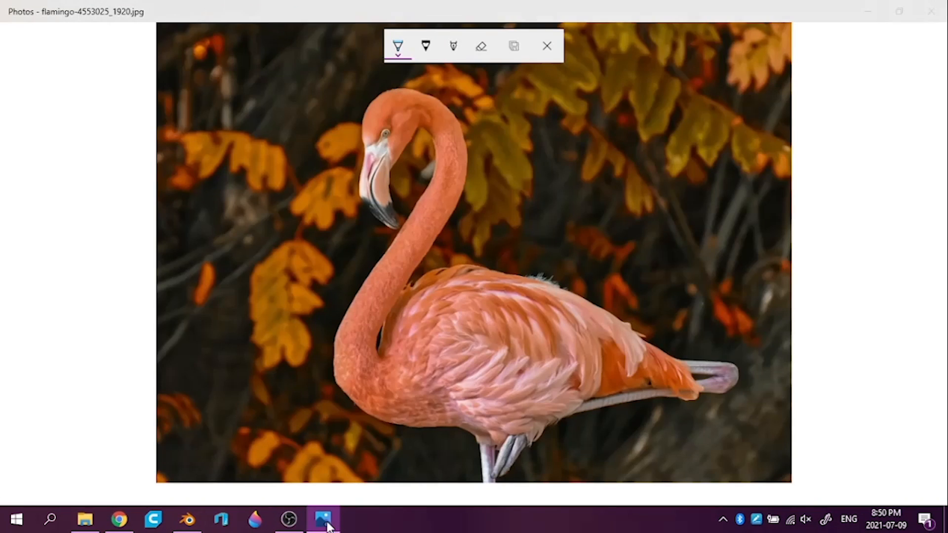
{"action": "left_click", "coordinate": [327, 526]}
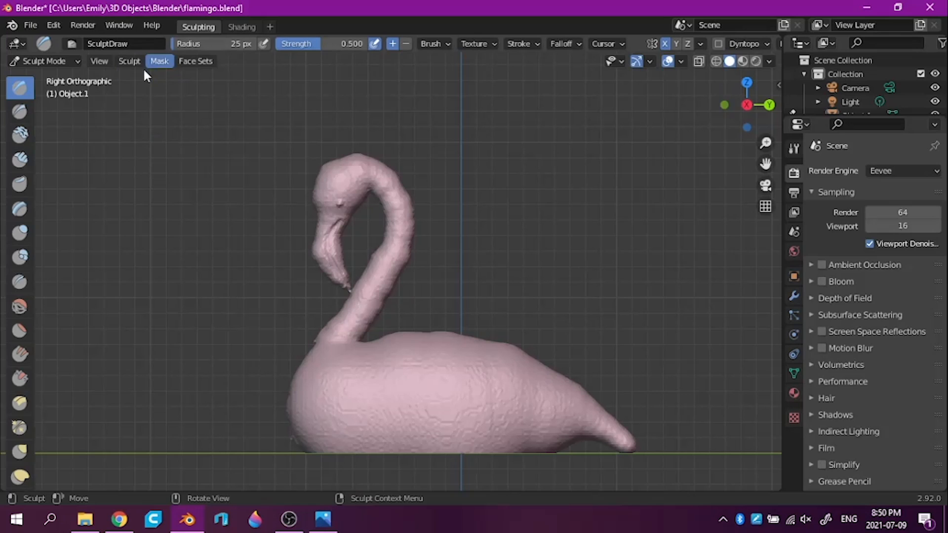
{"action": "left_click", "coordinate": [18, 113]}
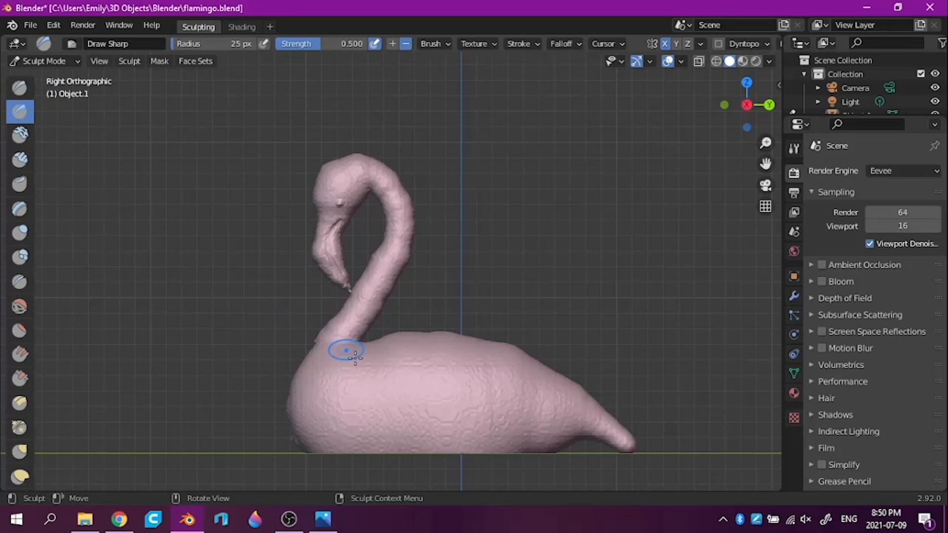
{"action": "left_click_drag", "start_coordinate": [378, 390], "coordinate": [439, 363]}
{"action": "mouse_move", "coordinate": [412, 400]}
{"action": "left_mouse_down"}
{"action": "mouse_move", "coordinate": [455, 391]}
{"action": "mouse_move", "coordinate": [440, 421]}
{"action": "mouse_move", "coordinate": [484, 420]}
{"action": "mouse_move", "coordinate": [393, 467]}
{"action": "left_mouse_up"}
{"action": "mouse_move", "coordinate": [609, 316]}
{"action": "middle_mouse_down"}
{"action": "mouse_move", "coordinate": [624, 339]}
{"action": "mouse_move", "coordinate": [681, 292]}
{"action": "mouse_move", "coordinate": [567, 282]}
{"action": "mouse_move", "coordinate": [611, 290]}
{"action": "mouse_move", "coordinate": [553, 356]}
{"action": "mouse_move", "coordinate": [722, 339]}
{"action": "mouse_move", "coordinate": [524, 356]}
{"action": "mouse_move", "coordinate": [390, 346]}
{"action": "mouse_move", "coordinate": [434, 346]}
{"action": "middle_mouse_up"}
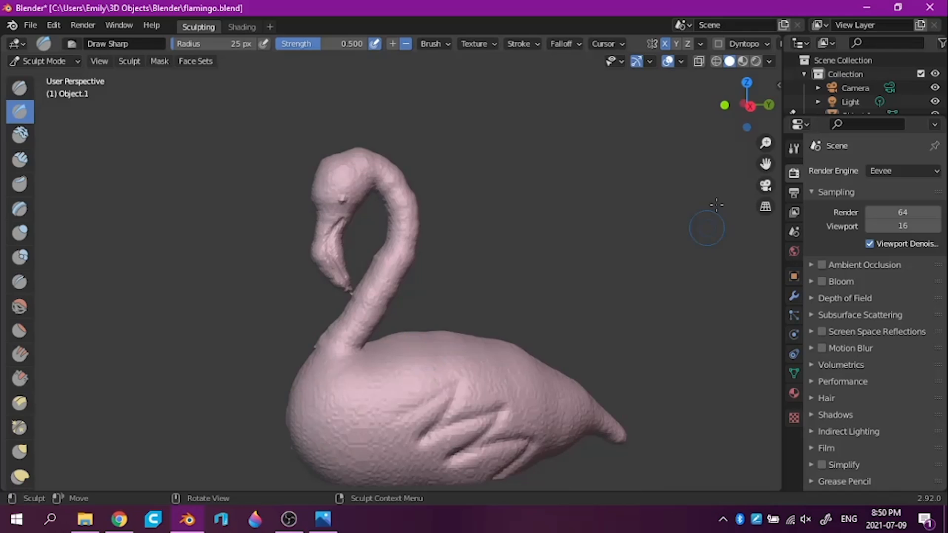
{"action": "left_click", "coordinate": [751, 106]}
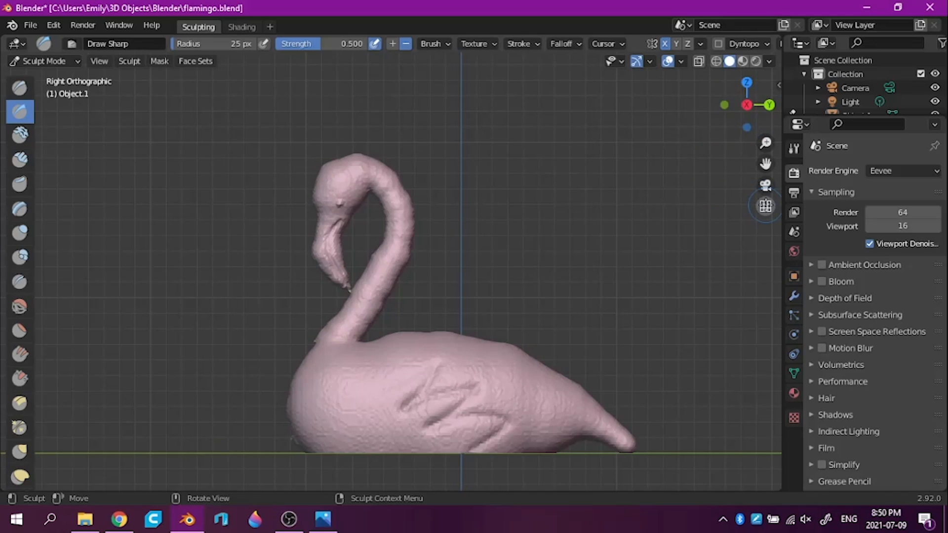
{"action": "left_click", "coordinate": [765, 206]}
{"action": "key", "text": "ctrl+z"}
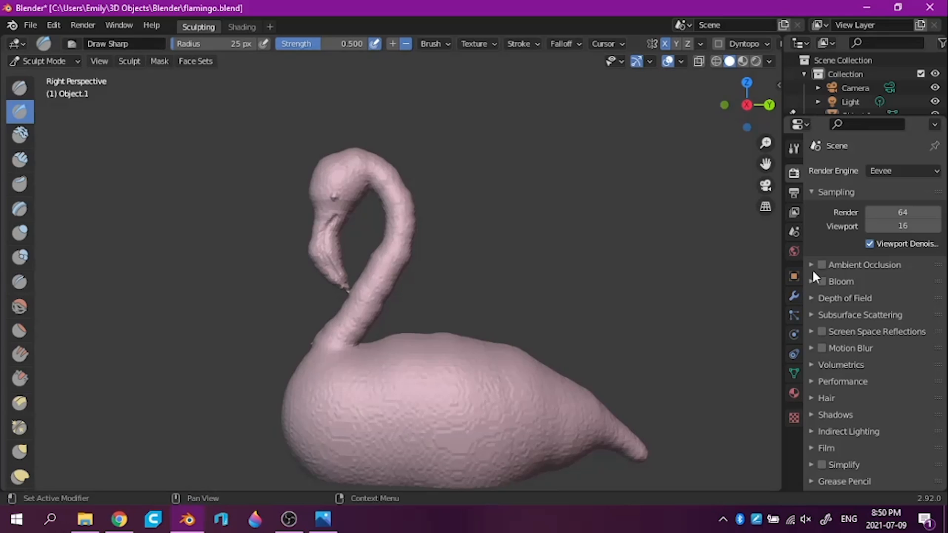
Carve feather grooves across the wing, back and rear of the body with the 25 px Draw Sharp brush
{"action": "left_click_drag", "start_coordinate": [766, 163], "coordinate": [741, 138]}
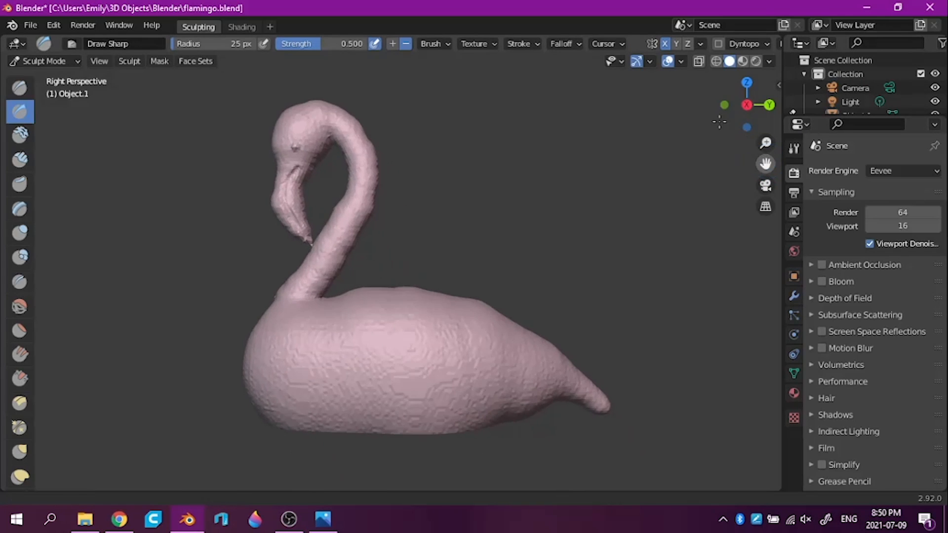
{"action": "mouse_move", "coordinate": [318, 364]}
{"action": "left_mouse_down"}
{"action": "mouse_move", "coordinate": [312, 385]}
{"action": "mouse_move", "coordinate": [351, 351]}
{"action": "mouse_move", "coordinate": [366, 355]}
{"action": "mouse_move", "coordinate": [340, 383]}
{"action": "mouse_move", "coordinate": [426, 344]}
{"action": "mouse_move", "coordinate": [392, 371]}
{"action": "mouse_move", "coordinate": [459, 345]}
{"action": "mouse_move", "coordinate": [431, 377]}
{"action": "mouse_move", "coordinate": [426, 411]}
{"action": "mouse_move", "coordinate": [459, 416]}
{"action": "mouse_move", "coordinate": [390, 437]}
{"action": "left_mouse_up"}
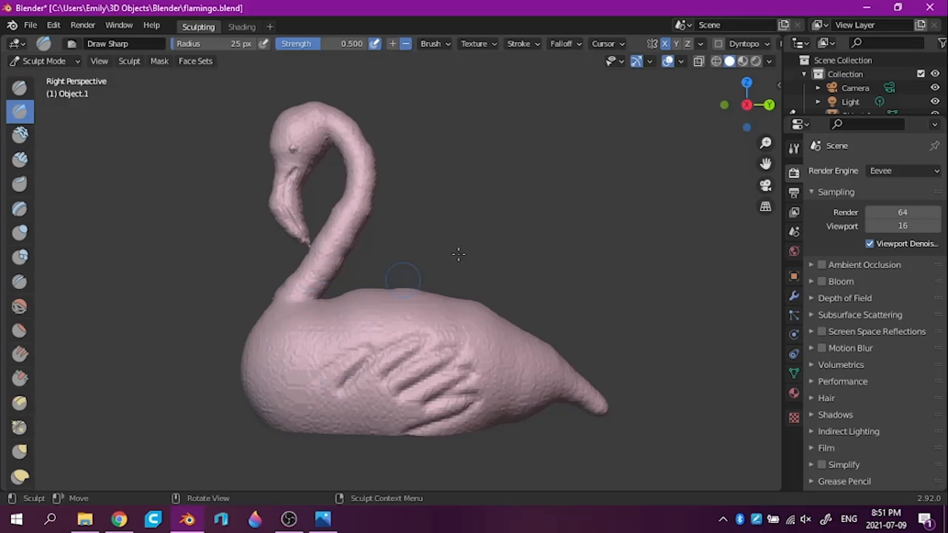
{"action": "mouse_move", "coordinate": [549, 240]}
{"action": "middle_mouse_down"}
{"action": "mouse_move", "coordinate": [561, 265]}
{"action": "mouse_move", "coordinate": [417, 313]}
{"action": "middle_mouse_up"}
{"action": "mouse_move", "coordinate": [352, 324]}
{"action": "left_mouse_down"}
{"action": "mouse_move", "coordinate": [363, 337]}
{"action": "mouse_move", "coordinate": [448, 322]}
{"action": "mouse_move", "coordinate": [454, 341]}
{"action": "mouse_move", "coordinate": [530, 355]}
{"action": "mouse_move", "coordinate": [497, 391]}
{"action": "left_mouse_up"}
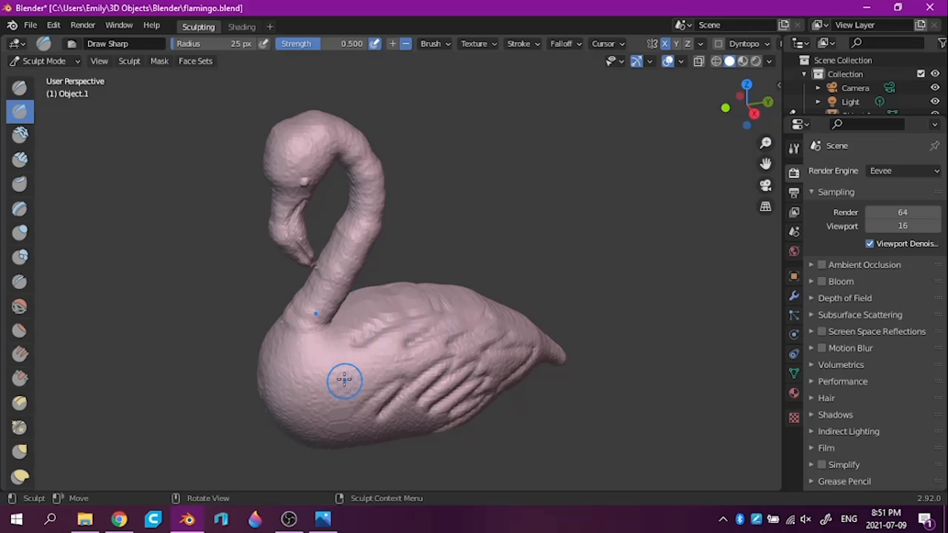
{"action": "middle_click_drag", "start_coordinate": [529, 398], "coordinate": [481, 345]}
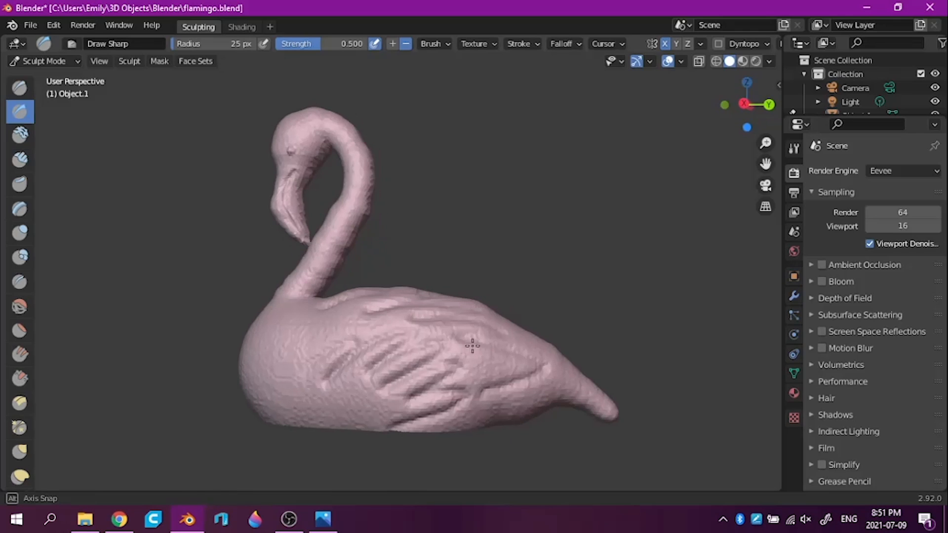
Switch to Photos to compare the carved feathers with the flamingo reference photo
{"action": "left_click", "coordinate": [322, 519]}
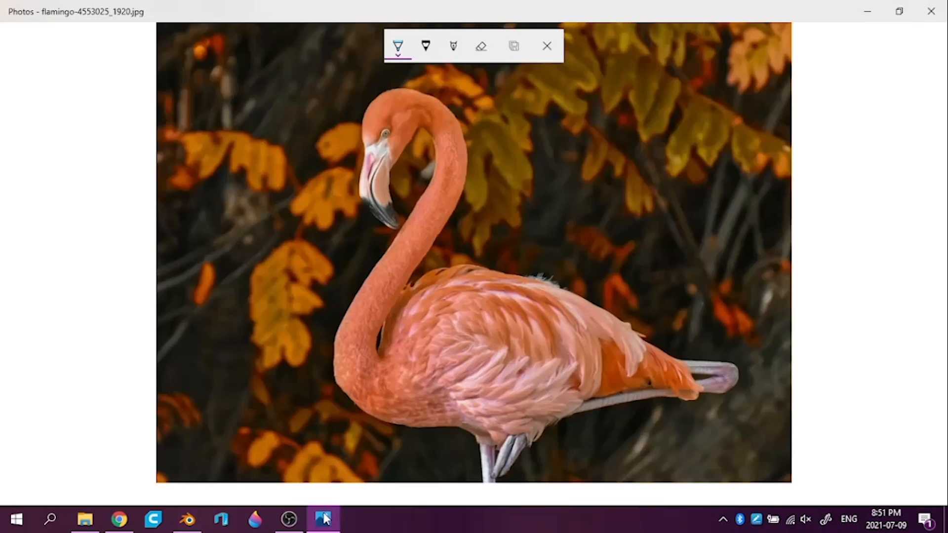
{"action": "left_click", "coordinate": [325, 518]}
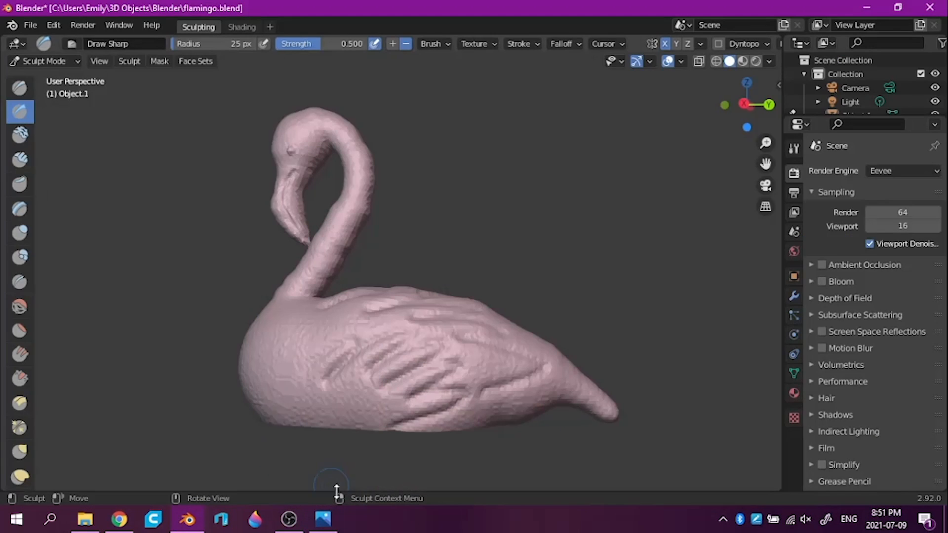
{"action": "left_click", "coordinate": [325, 524]}
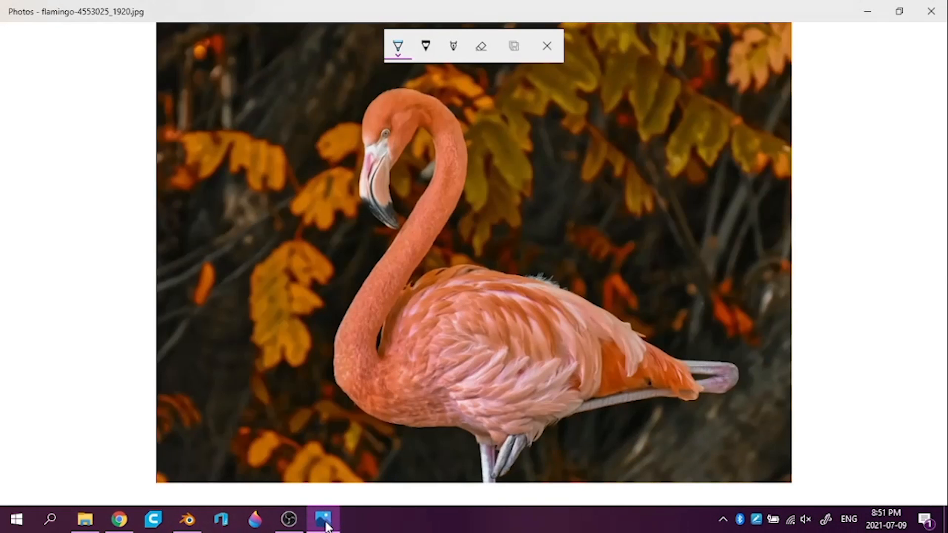
Switch back to Blender, try further feather strokes on the front of the body, and undo the carved feathers
{"action": "left_click", "coordinate": [324, 523]}
{"action": "mouse_move", "coordinate": [272, 319]}
{"action": "left_mouse_down"}
{"action": "mouse_move", "coordinate": [318, 322]}
{"action": "mouse_move", "coordinate": [245, 431]}
{"action": "left_mouse_up"}
{"action": "mouse_move", "coordinate": [233, 429]}
{"action": "middle_mouse_down"}
{"action": "mouse_move", "coordinate": [256, 442]}
{"action": "mouse_move", "coordinate": [259, 470]}
{"action": "middle_mouse_up"}
{"action": "key", "text": "ctrl+z"}
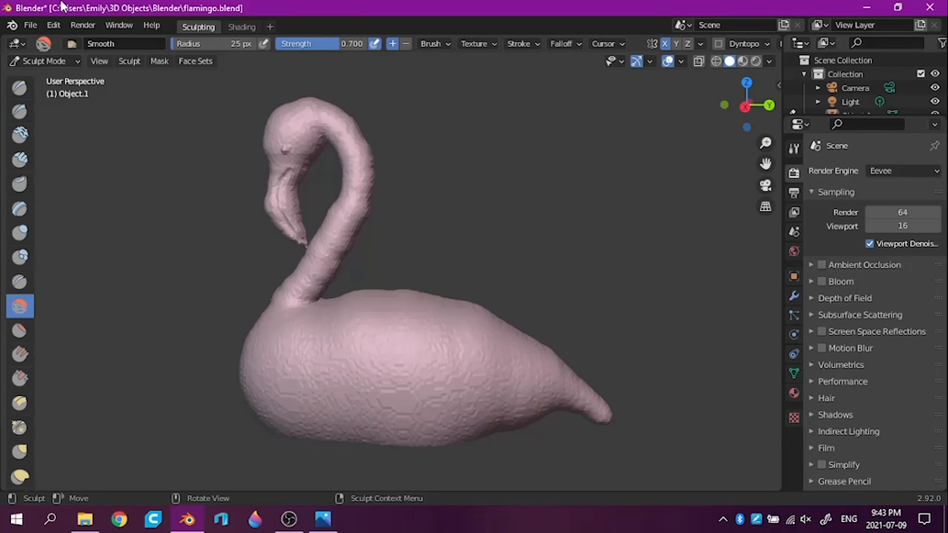
Build up a smooth raised wing on the side of the body with the Draw brush at a 100 px radius
{"action": "key", "text": "x"}
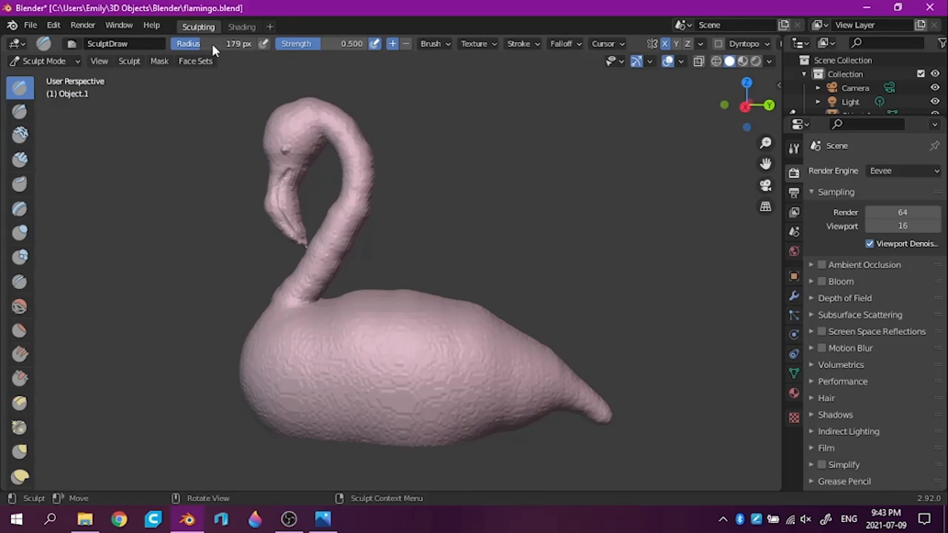
{"action": "left_click", "coordinate": [218, 43]}
{"action": "key", "text": "Return"}
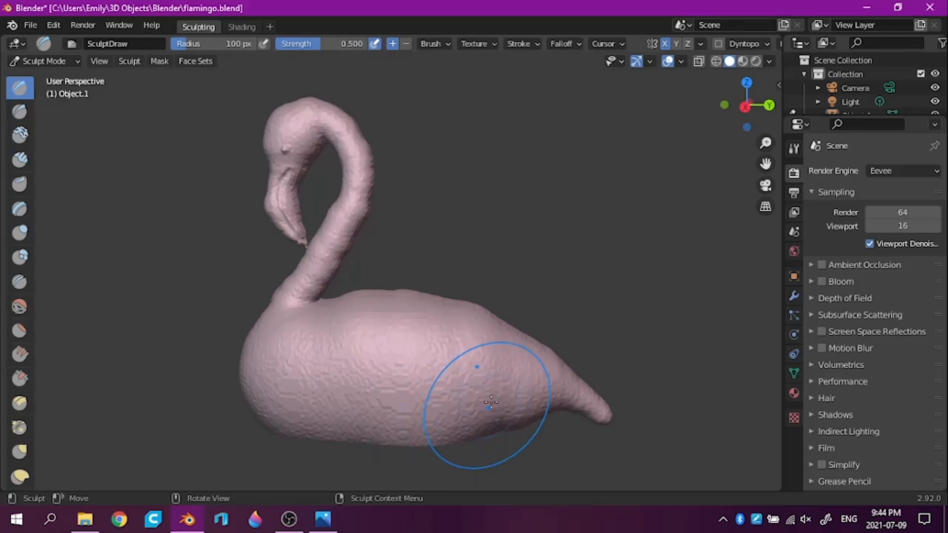
{"action": "mouse_move", "coordinate": [307, 360]}
{"action": "left_mouse_down"}
{"action": "mouse_move", "coordinate": [354, 398]}
{"action": "mouse_move", "coordinate": [444, 403]}
{"action": "mouse_move", "coordinate": [358, 392]}
{"action": "mouse_move", "coordinate": [308, 346]}
{"action": "left_mouse_up"}
{"action": "mouse_move", "coordinate": [553, 195]}
{"action": "middle_mouse_down"}
{"action": "mouse_move", "coordinate": [588, 243]}
{"action": "mouse_move", "coordinate": [470, 298]}
{"action": "mouse_move", "coordinate": [401, 308]}
{"action": "mouse_move", "coordinate": [520, 262]}
{"action": "mouse_move", "coordinate": [633, 194]}
{"action": "mouse_move", "coordinate": [559, 251]}
{"action": "middle_mouse_up"}
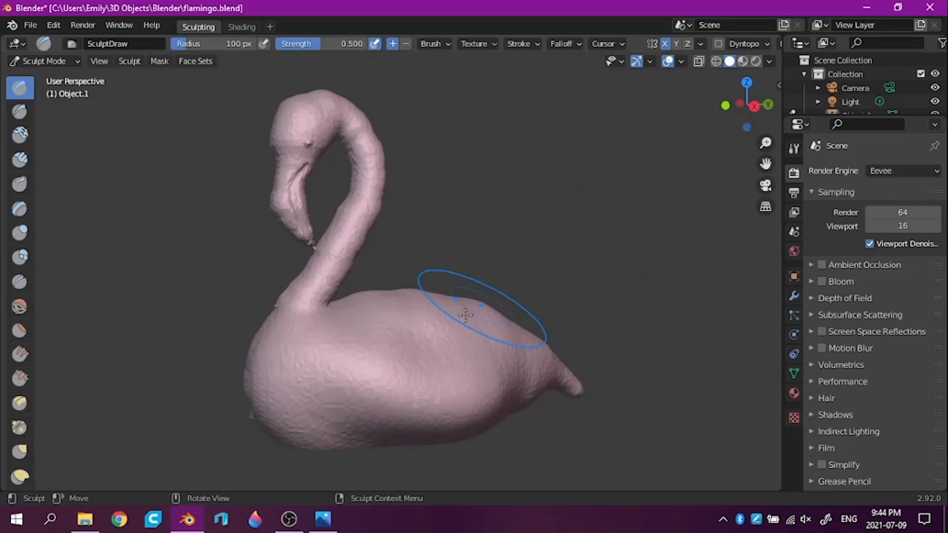
{"action": "mouse_move", "coordinate": [381, 345]}
{"action": "left_mouse_down"}
{"action": "mouse_move", "coordinate": [494, 353]}
{"action": "mouse_move", "coordinate": [481, 367]}
{"action": "mouse_move", "coordinate": [464, 353]}
{"action": "mouse_move", "coordinate": [372, 339]}
{"action": "mouse_move", "coordinate": [392, 321]}
{"action": "mouse_move", "coordinate": [444, 318]}
{"action": "mouse_move", "coordinate": [424, 381]}
{"action": "left_mouse_up"}
{"action": "key", "text": "ctrl+z"}
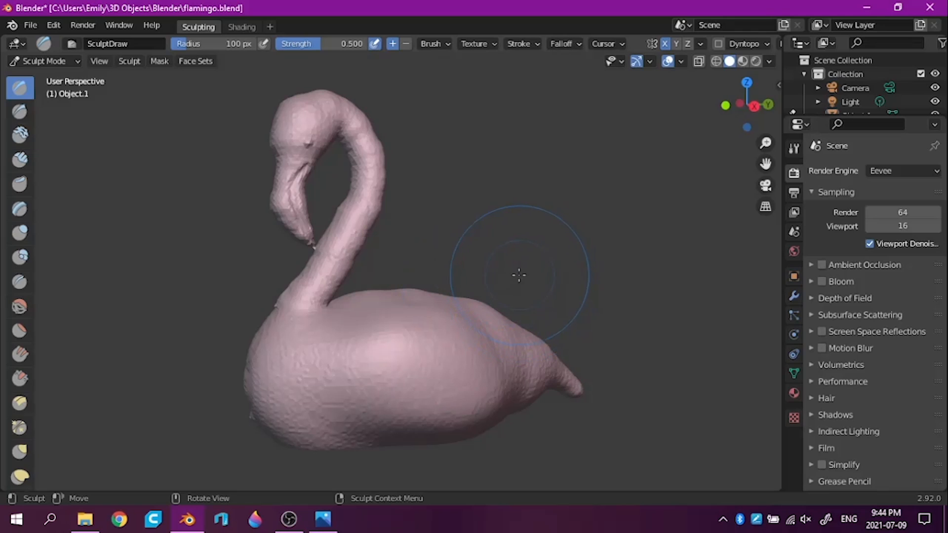
{"action": "middle_click_drag", "start_coordinate": [637, 305], "coordinate": [509, 292]}
{"action": "mouse_move", "coordinate": [601, 275]}
{"action": "middle_mouse_down"}
{"action": "mouse_move", "coordinate": [688, 247]}
{"action": "mouse_move", "coordinate": [554, 303]}
{"action": "mouse_move", "coordinate": [631, 381]}
{"action": "mouse_move", "coordinate": [586, 402]}
{"action": "mouse_move", "coordinate": [416, 375]}
{"action": "mouse_move", "coordinate": [485, 376]}
{"action": "mouse_move", "coordinate": [423, 359]}
{"action": "middle_mouse_up"}
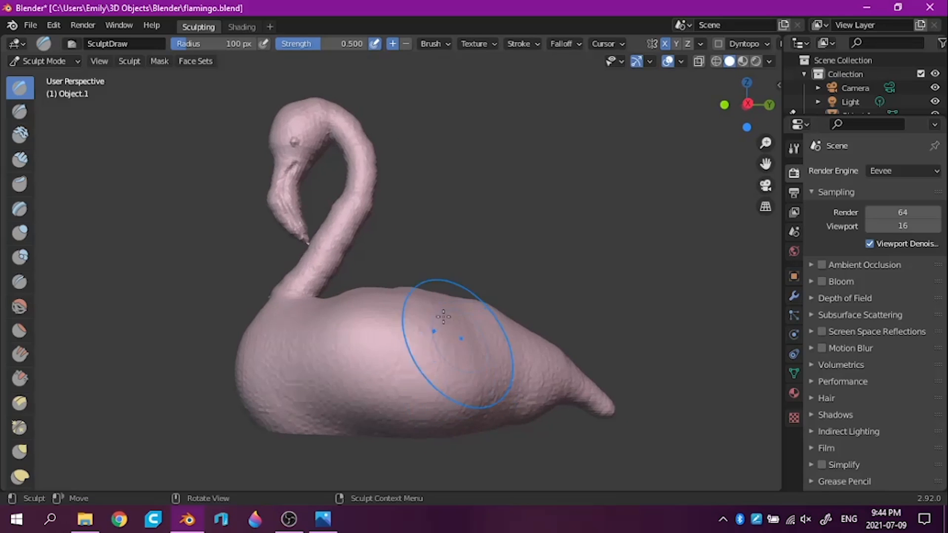
Carve a crease around the raised wing with the 100 px Draw Sharp brush and widen the brush toolbar to two columns
{"action": "left_click", "coordinate": [20, 109]}
{"action": "mouse_move", "coordinate": [309, 347]}
{"action": "left_mouse_down"}
{"action": "mouse_move", "coordinate": [336, 400]}
{"action": "mouse_move", "coordinate": [456, 437]}
{"action": "left_mouse_up"}
{"action": "mouse_move", "coordinate": [201, 339]}
{"action": "middle_mouse_down"}
{"action": "mouse_move", "coordinate": [199, 381]}
{"action": "mouse_move", "coordinate": [300, 359]}
{"action": "middle_mouse_up"}
{"action": "left_click_drag", "start_coordinate": [318, 377], "coordinate": [313, 378]}
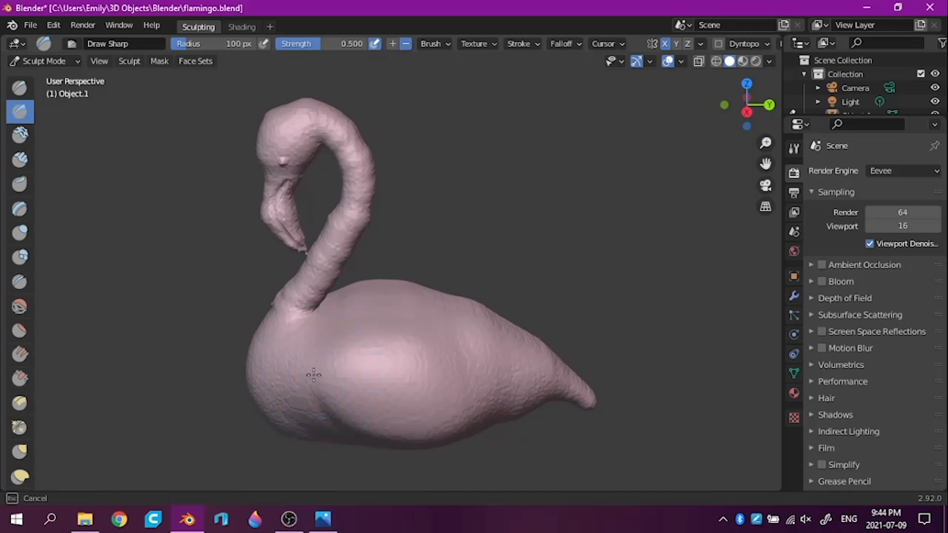
{"action": "left_click_drag", "start_coordinate": [443, 340], "coordinate": [486, 409]}
{"action": "left_click_drag", "start_coordinate": [519, 443], "coordinate": [521, 442]}
{"action": "mouse_move", "coordinate": [582, 430]}
{"action": "middle_mouse_down"}
{"action": "mouse_move", "coordinate": [607, 400]}
{"action": "mouse_move", "coordinate": [584, 370]}
{"action": "mouse_move", "coordinate": [599, 406]}
{"action": "mouse_move", "coordinate": [628, 423]}
{"action": "mouse_move", "coordinate": [755, 417]}
{"action": "mouse_move", "coordinate": [488, 410]}
{"action": "mouse_move", "coordinate": [434, 421]}
{"action": "middle_mouse_up"}
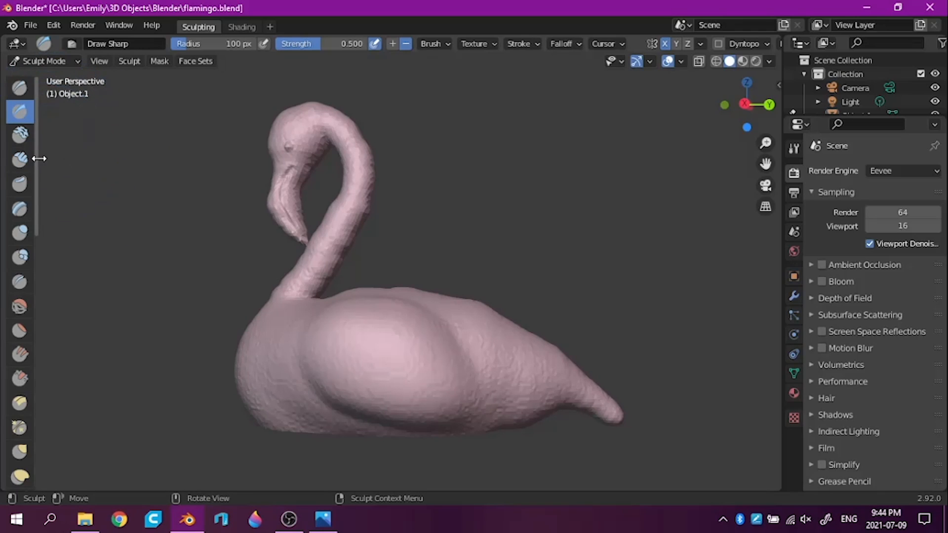
{"action": "left_click_drag", "start_coordinate": [38, 159], "coordinate": [72, 195]}
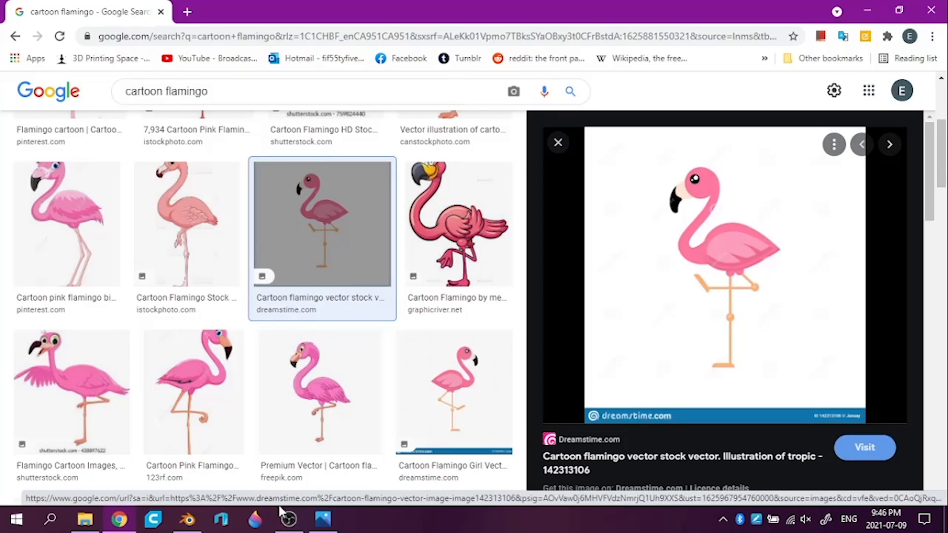
Check the wing on a cartoon flamingo image in Chrome, return to Blender, and set the Draw Sharp radius to 55 px
{"action": "left_click", "coordinate": [454, 392]}
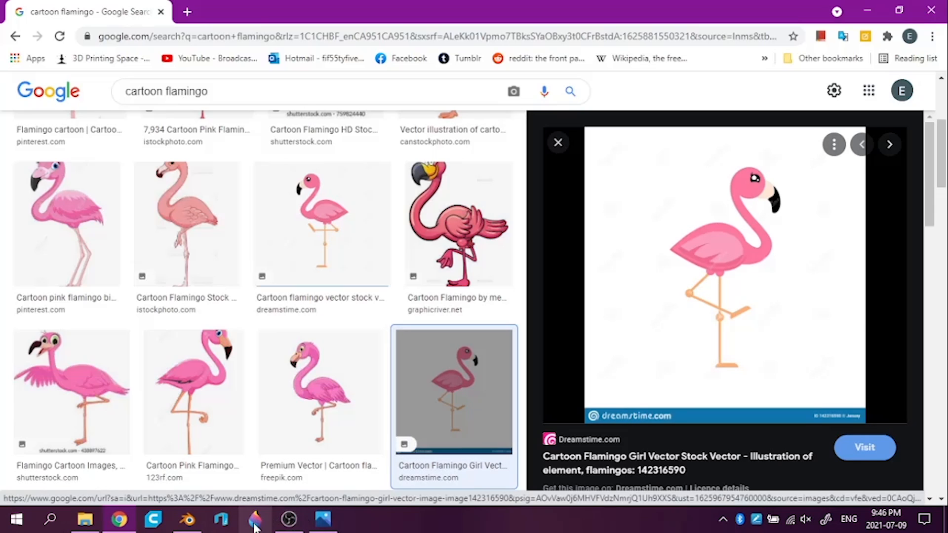
{"action": "left_click", "coordinate": [189, 522]}
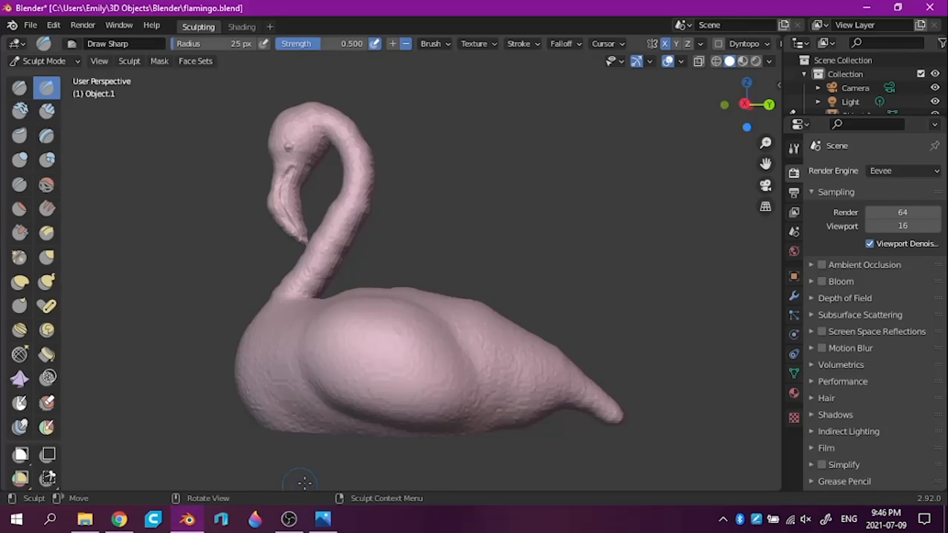
{"action": "left_click_drag", "start_coordinate": [188, 42], "coordinate": [197, 42]}
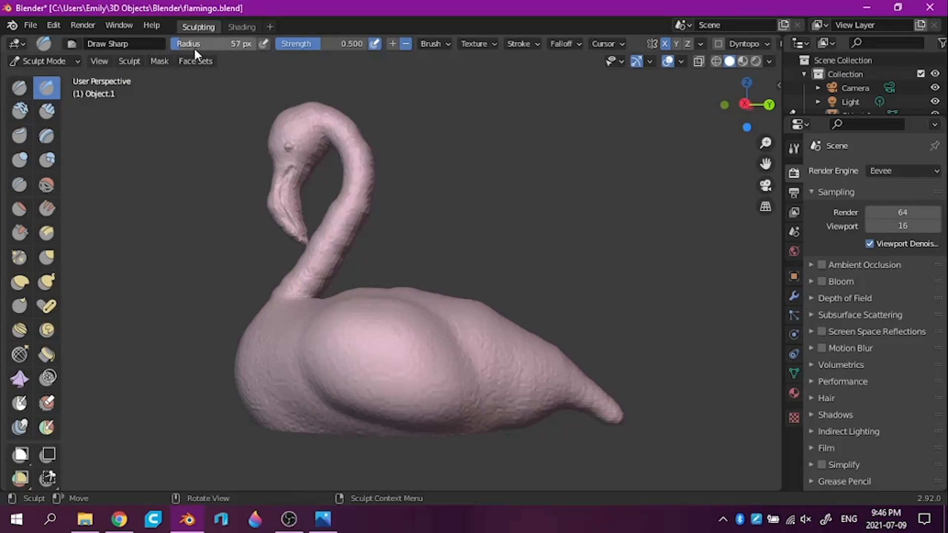
{"action": "left_click", "coordinate": [198, 46]}
{"action": "type", "text": "55"}
{"action": "key", "text": "Return"}
Carve feather grooves into the rear edge of the raised wing with the 55 px Draw Sharp brush, working from side and rear angles
{"action": "mouse_move", "coordinate": [395, 435]}
{"action": "left_mouse_down"}
{"action": "mouse_move", "coordinate": [381, 390]}
{"action": "mouse_move", "coordinate": [432, 426]}
{"action": "left_mouse_up"}
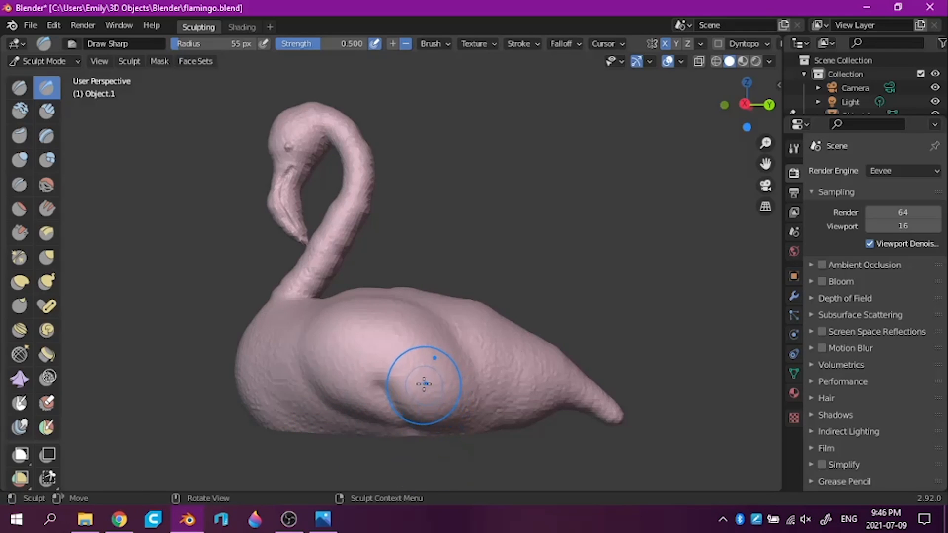
{"action": "mouse_move", "coordinate": [425, 372]}
{"action": "left_mouse_down"}
{"action": "mouse_move", "coordinate": [464, 409]}
{"action": "mouse_move", "coordinate": [425, 373]}
{"action": "left_mouse_up"}
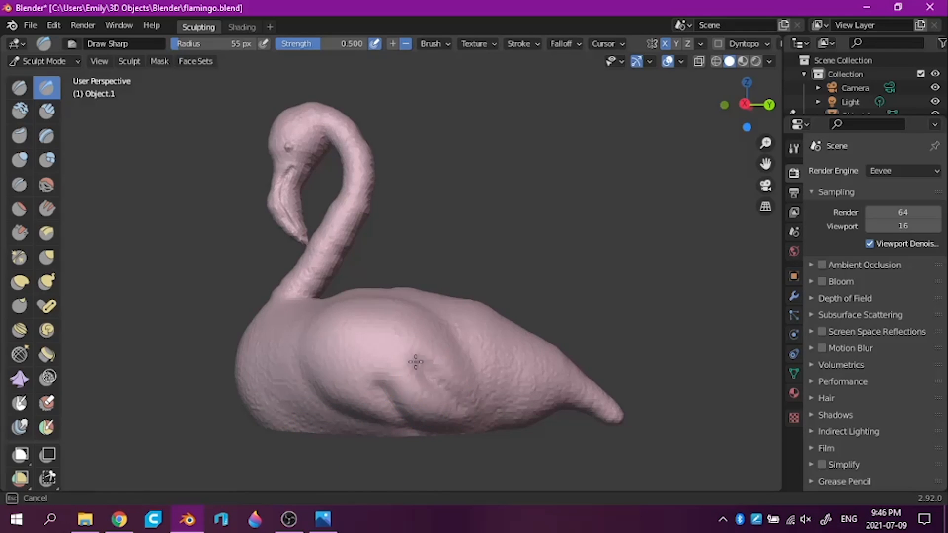
{"action": "mouse_move", "coordinate": [584, 248]}
{"action": "middle_mouse_down"}
{"action": "mouse_move", "coordinate": [651, 264]}
{"action": "mouse_move", "coordinate": [561, 281]}
{"action": "mouse_move", "coordinate": [546, 262]}
{"action": "mouse_move", "coordinate": [586, 245]}
{"action": "mouse_move", "coordinate": [666, 262]}
{"action": "mouse_move", "coordinate": [543, 369]}
{"action": "mouse_move", "coordinate": [516, 338]}
{"action": "mouse_move", "coordinate": [523, 313]}
{"action": "mouse_move", "coordinate": [495, 282]}
{"action": "middle_mouse_up"}
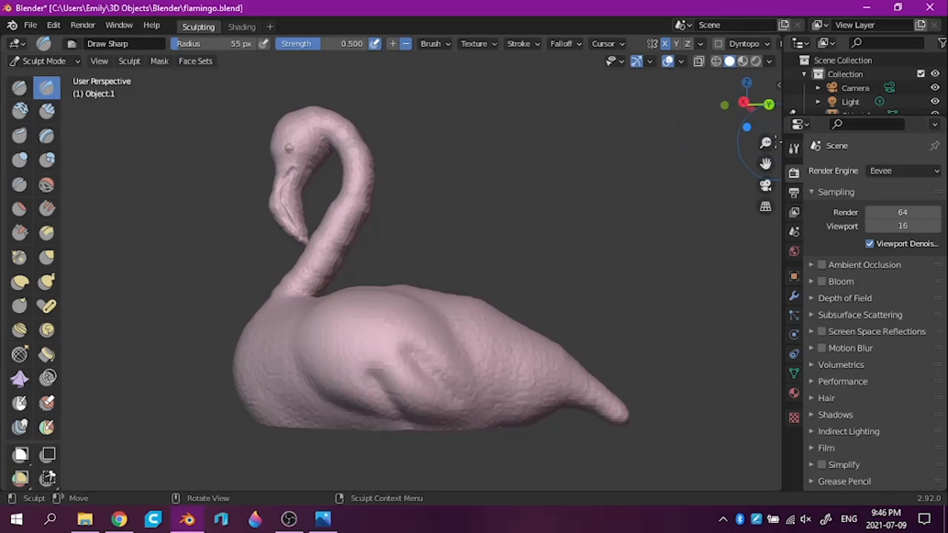
{"action": "left_click_drag", "start_coordinate": [765, 142], "coordinate": [766, 202]}
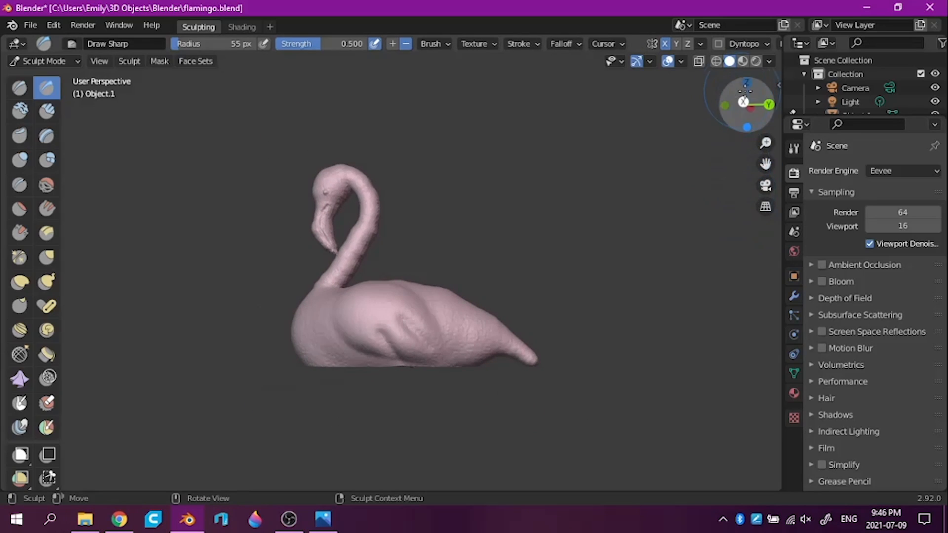
{"action": "left_click", "coordinate": [742, 100]}
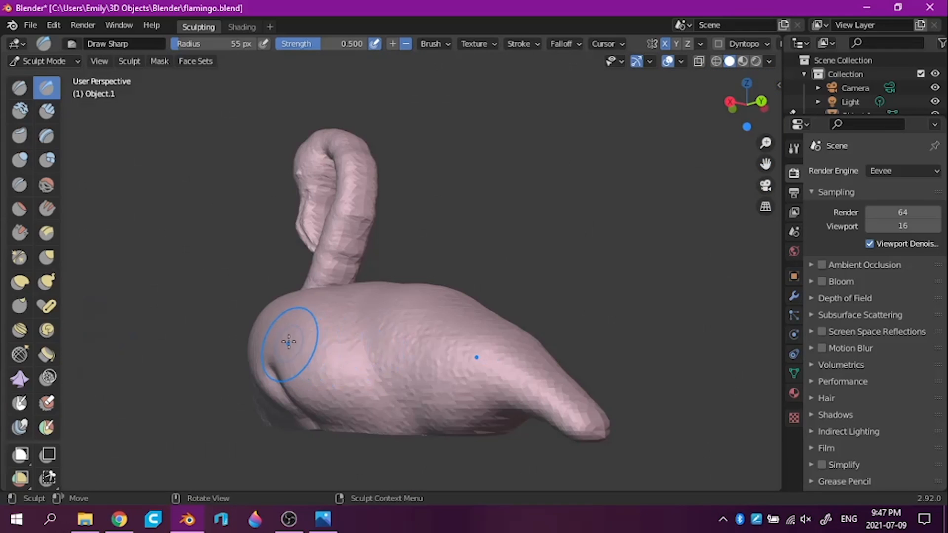
{"action": "mouse_move", "coordinate": [290, 338]}
{"action": "left_mouse_down"}
{"action": "mouse_move", "coordinate": [351, 362]}
{"action": "mouse_move", "coordinate": [305, 349]}
{"action": "mouse_move", "coordinate": [289, 332]}
{"action": "left_mouse_up"}
{"action": "middle_click_drag", "start_coordinate": [144, 250], "coordinate": [228, 258]}
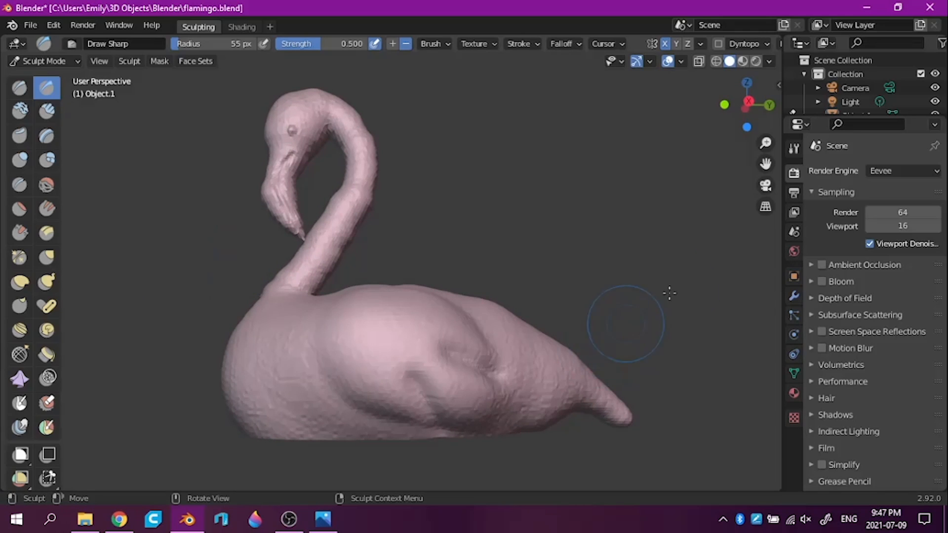
{"action": "middle_click_drag", "start_coordinate": [674, 281], "coordinate": [646, 260]}
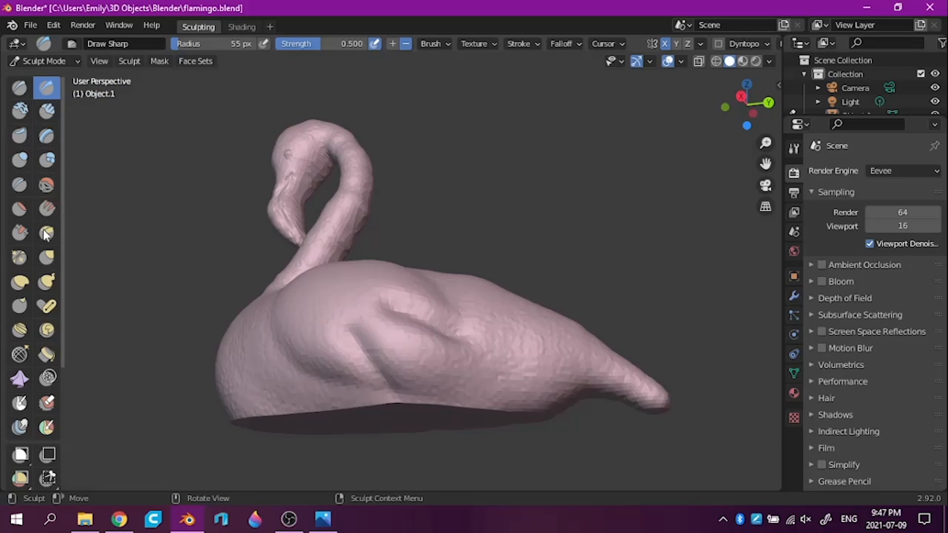
Sharpen the wing's outline and feather grooves with the Pinch/Magnify brush at a 71 px radius
{"action": "left_click", "coordinate": [19, 258]}
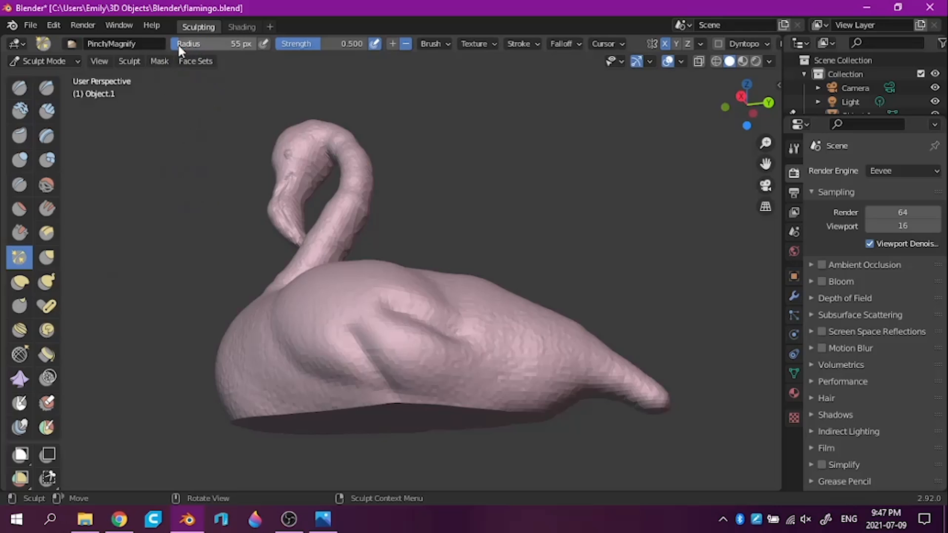
{"action": "left_click_drag", "start_coordinate": [199, 44], "coordinate": [202, 46]}
{"action": "mouse_move", "coordinate": [394, 362]}
{"action": "left_mouse_down"}
{"action": "mouse_move", "coordinate": [396, 373]}
{"action": "mouse_move", "coordinate": [410, 363]}
{"action": "mouse_move", "coordinate": [383, 329]}
{"action": "left_mouse_up"}
{"action": "mouse_move", "coordinate": [435, 373]}
{"action": "left_mouse_down"}
{"action": "mouse_move", "coordinate": [382, 343]}
{"action": "mouse_move", "coordinate": [399, 384]}
{"action": "mouse_move", "coordinate": [446, 336]}
{"action": "mouse_move", "coordinate": [420, 296]}
{"action": "left_mouse_up"}
{"action": "mouse_move", "coordinate": [562, 171]}
{"action": "middle_mouse_down"}
{"action": "mouse_move", "coordinate": [540, 121]}
{"action": "mouse_move", "coordinate": [474, 174]}
{"action": "mouse_move", "coordinate": [464, 264]}
{"action": "mouse_move", "coordinate": [471, 275]}
{"action": "mouse_move", "coordinate": [402, 364]}
{"action": "mouse_move", "coordinate": [339, 378]}
{"action": "middle_mouse_up"}
{"action": "mouse_move", "coordinate": [653, 306]}
{"action": "middle_mouse_down"}
{"action": "mouse_move", "coordinate": [633, 260]}
{"action": "mouse_move", "coordinate": [657, 240]}
{"action": "mouse_move", "coordinate": [647, 232]}
{"action": "mouse_move", "coordinate": [660, 258]}
{"action": "mouse_move", "coordinate": [695, 253]}
{"action": "mouse_move", "coordinate": [295, 274]}
{"action": "mouse_move", "coordinate": [270, 294]}
{"action": "middle_mouse_up"}
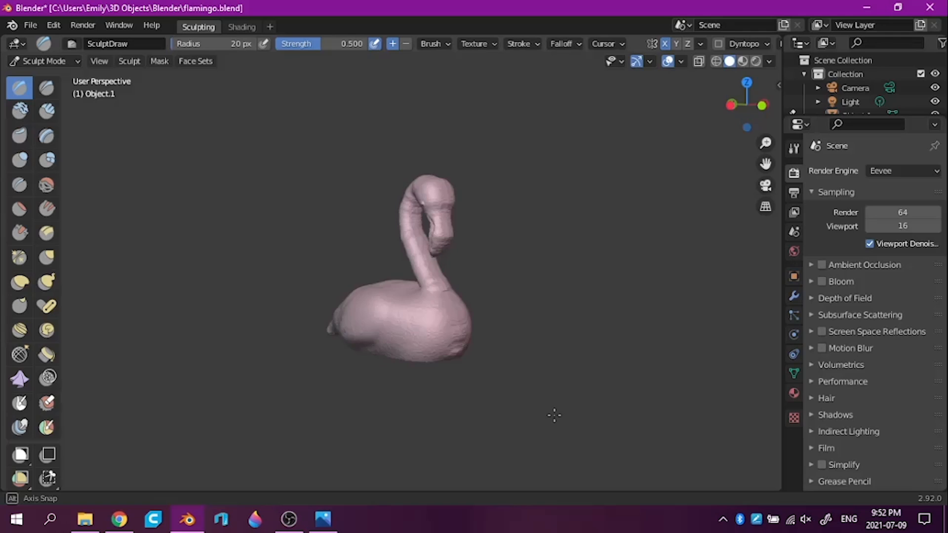
{"action": "middle_click_drag", "start_coordinate": [554, 415], "coordinate": [595, 408]}
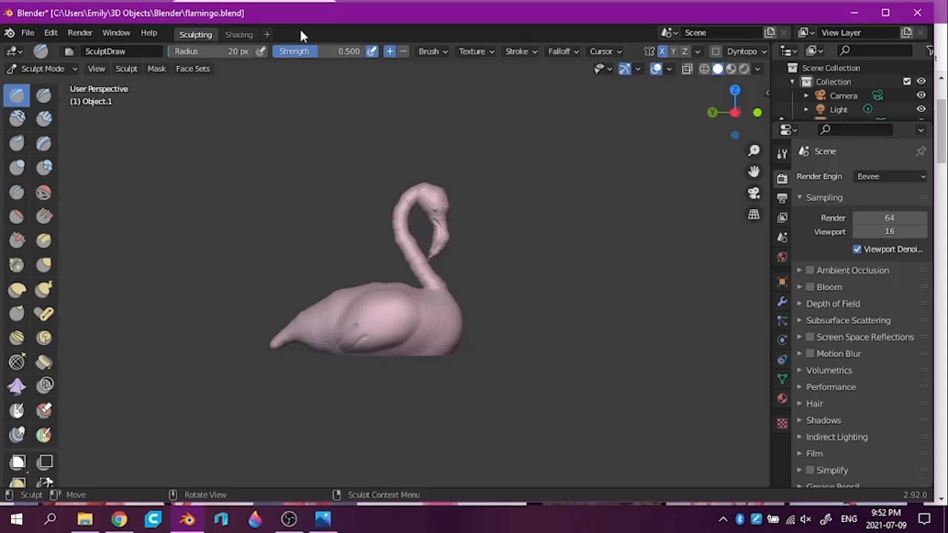
Maximize the Blender window and save the sculpt to flamingo.blend
{"action": "left_click", "coordinate": [884, 11]}
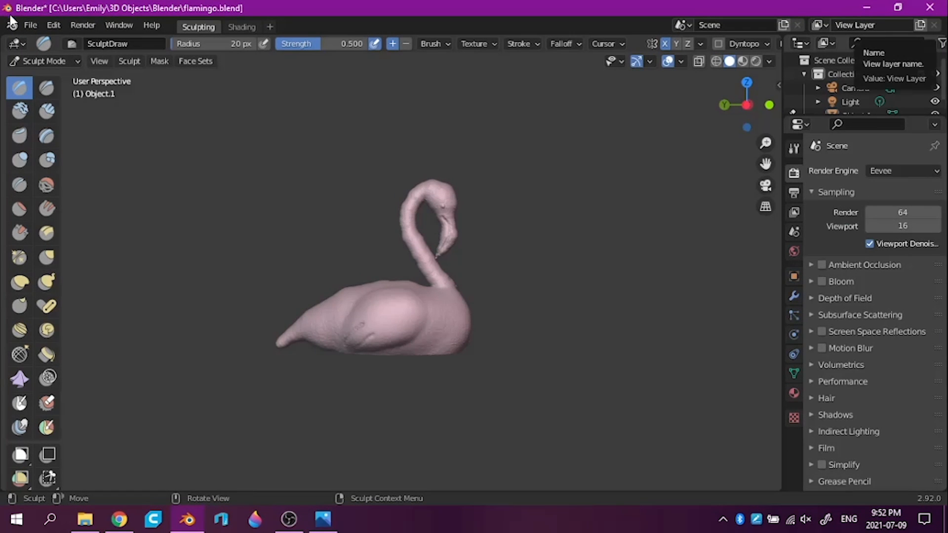
{"action": "left_click", "coordinate": [28, 25]}
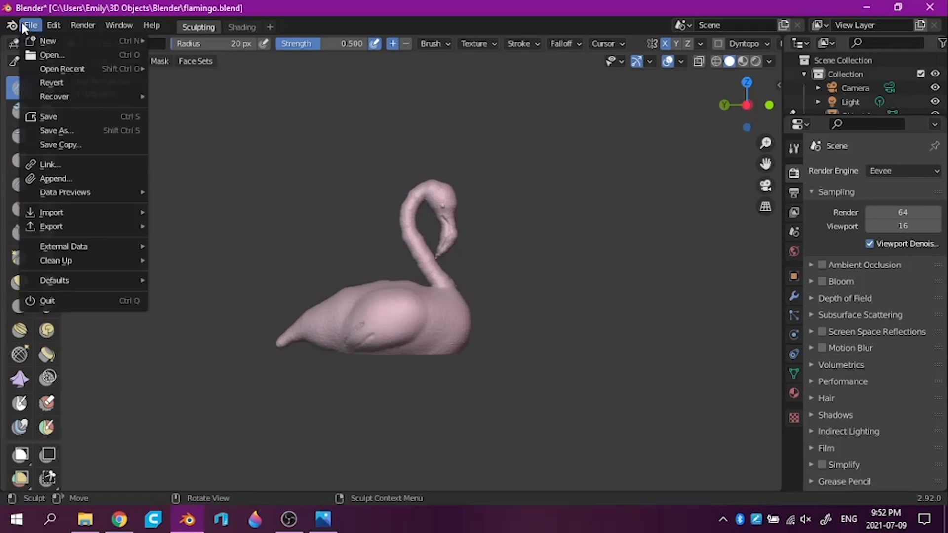
{"action": "left_click", "coordinate": [55, 115]}
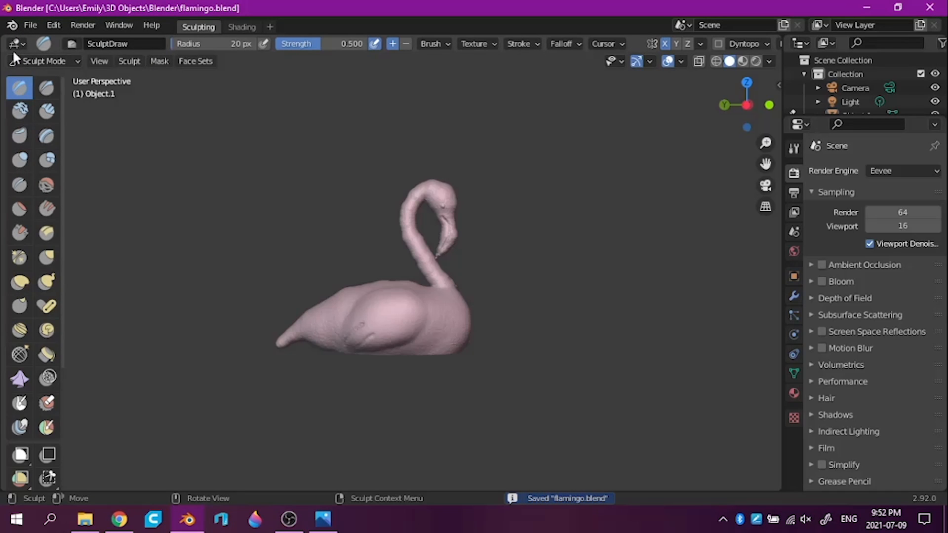
Export the model as a Wavefront OBJ named "flamingo sculpt" in the Blender folder, and close Blender
{"action": "left_click", "coordinate": [30, 26]}
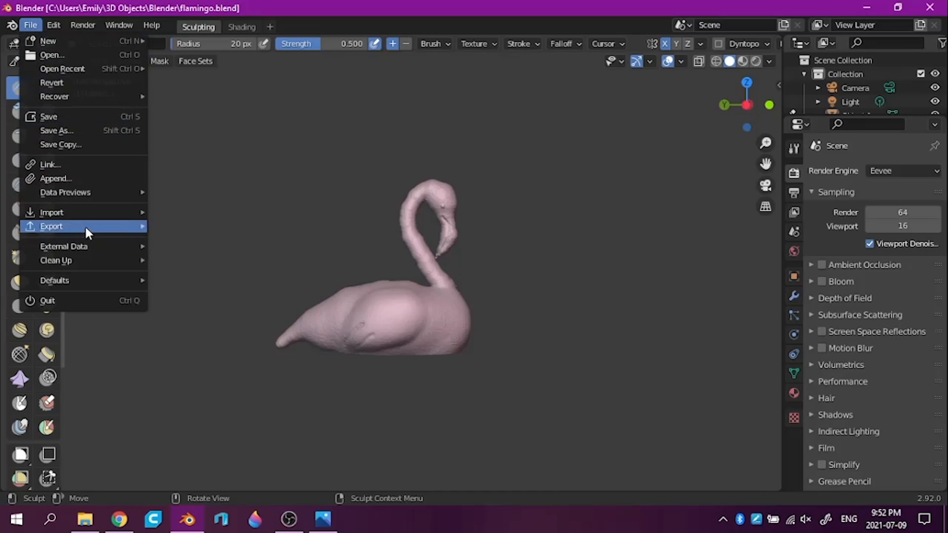
{"action": "mouse_move", "coordinate": [107, 224]}
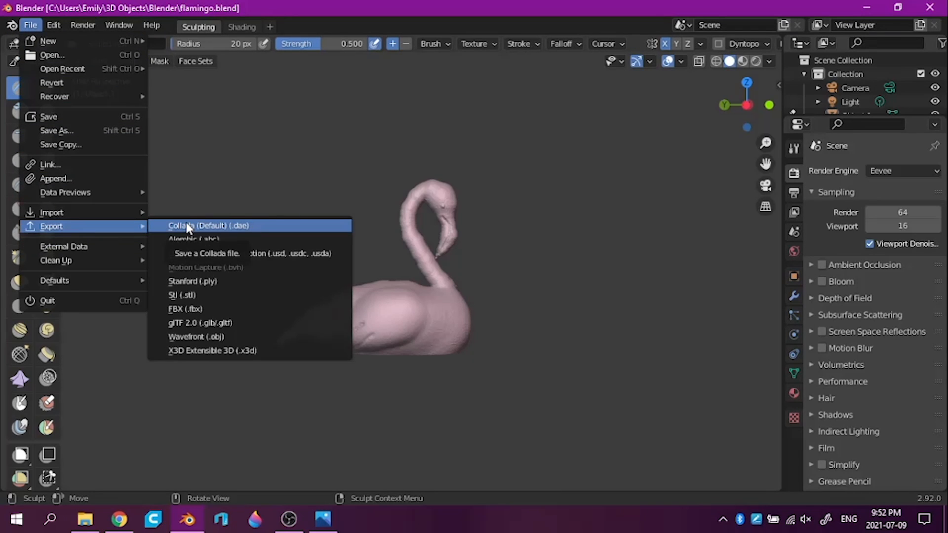
{"action": "left_click", "coordinate": [197, 338]}
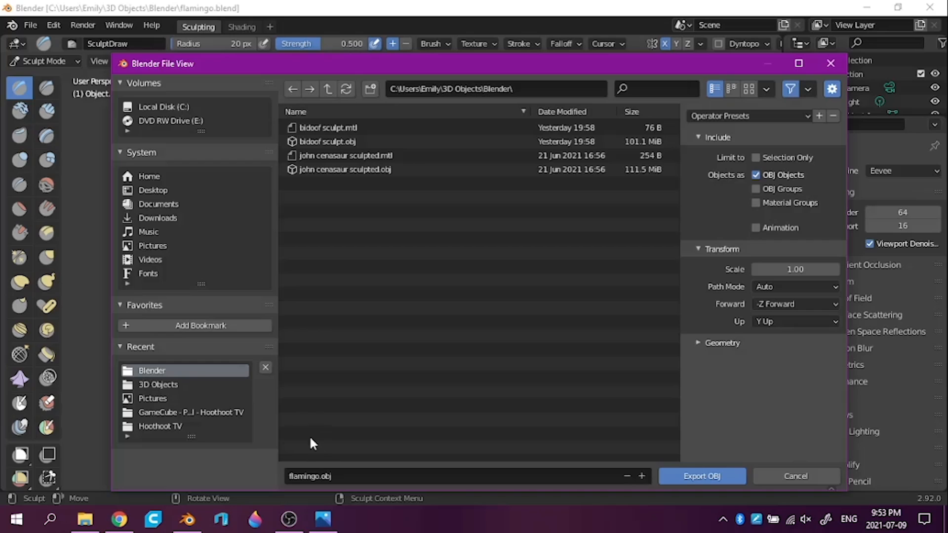
{"action": "left_click", "coordinate": [324, 478]}
{"action": "left_click", "coordinate": [318, 477]}
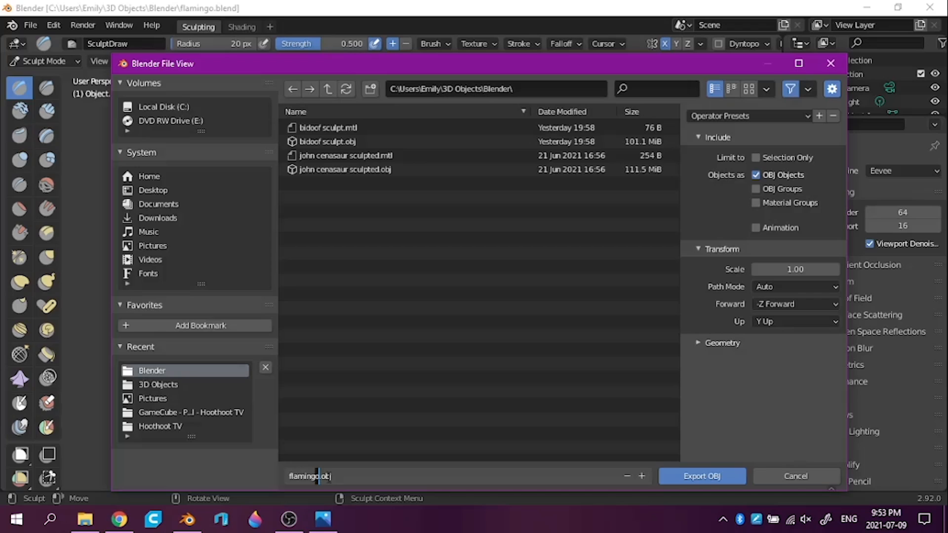
{"action": "type", "text": "sculpt"}
{"action": "left_click", "coordinate": [688, 477]}
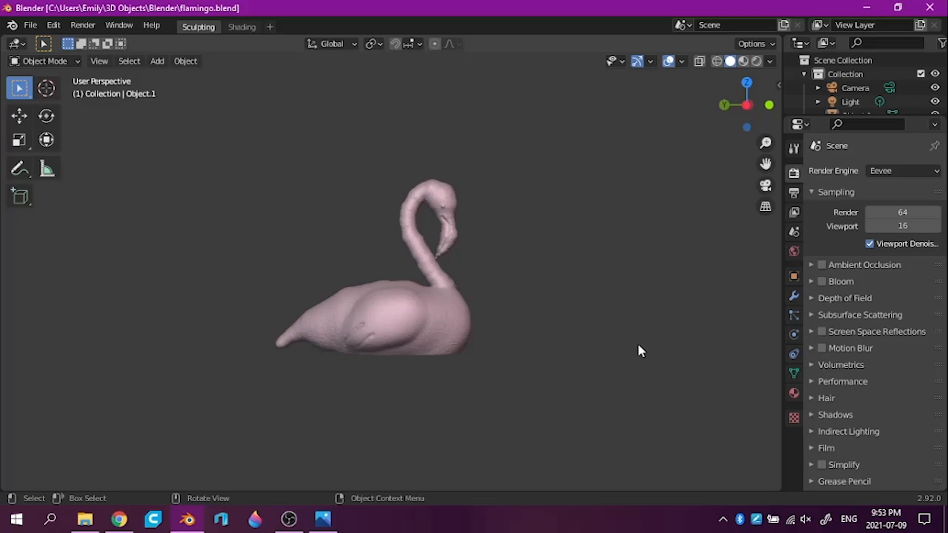
{"action": "middle_click_drag", "start_coordinate": [630, 351], "coordinate": [318, 362]}
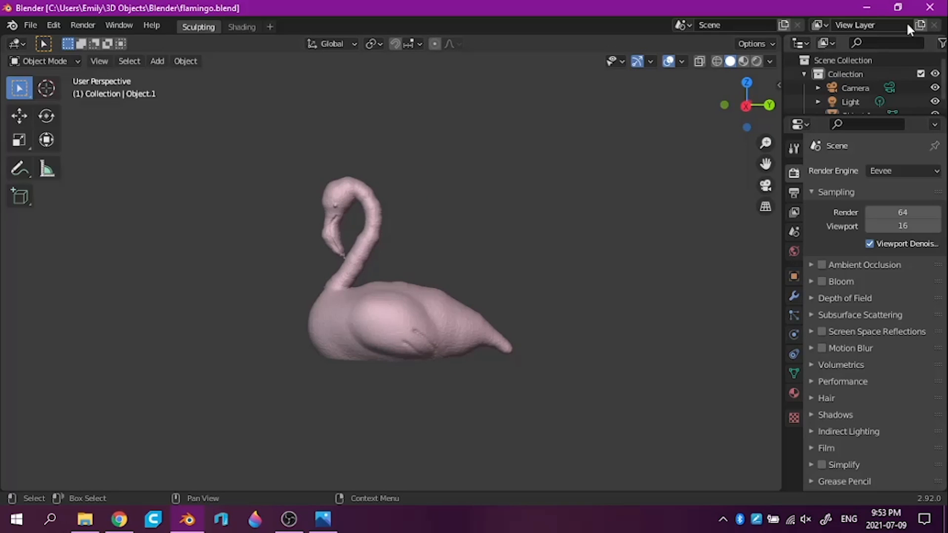
{"action": "left_click", "coordinate": [931, 8]}
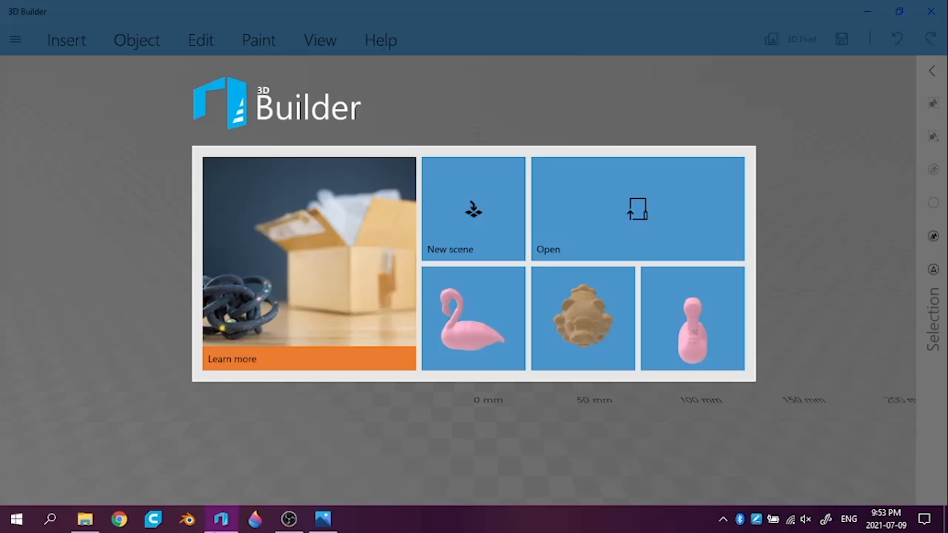
Start a new 3D Builder scene and import the "flamingo sculpt" model from the Blender folder in millimetres
{"action": "left_click", "coordinate": [474, 209]}
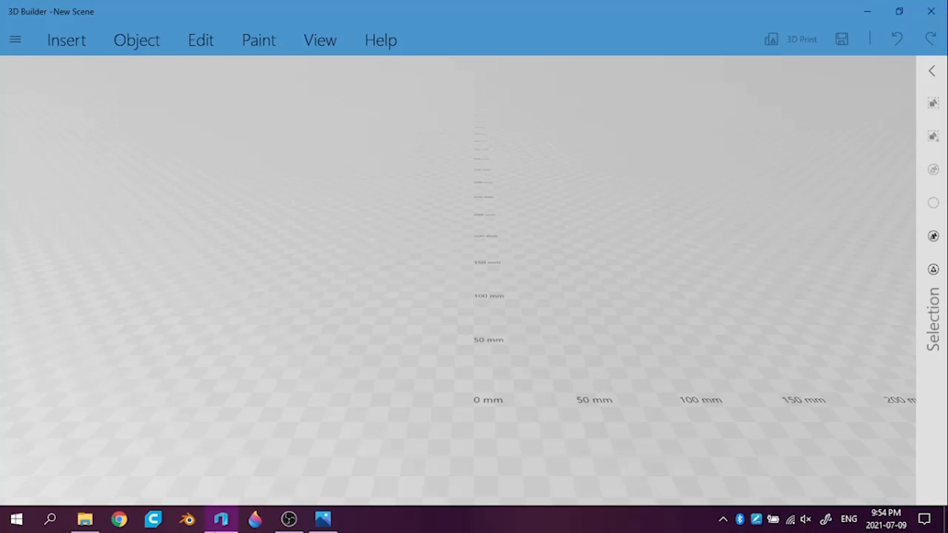
{"action": "left_click", "coordinate": [16, 39]}
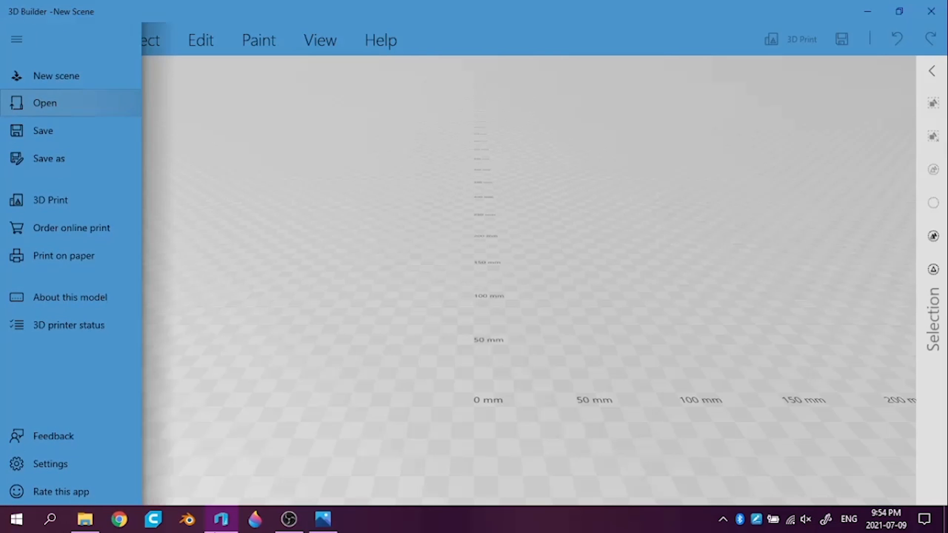
{"action": "left_click", "coordinate": [44, 103]}
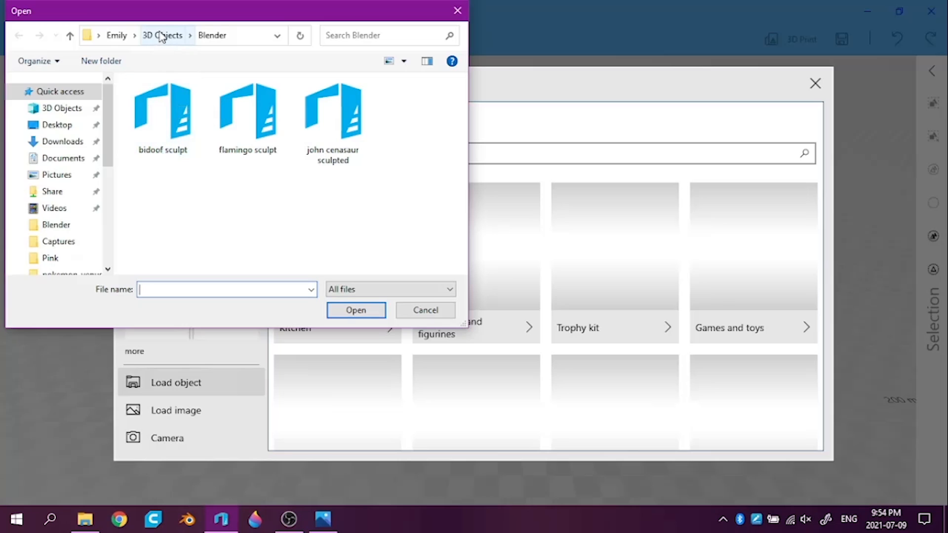
{"action": "double_click", "coordinate": [239, 118]}
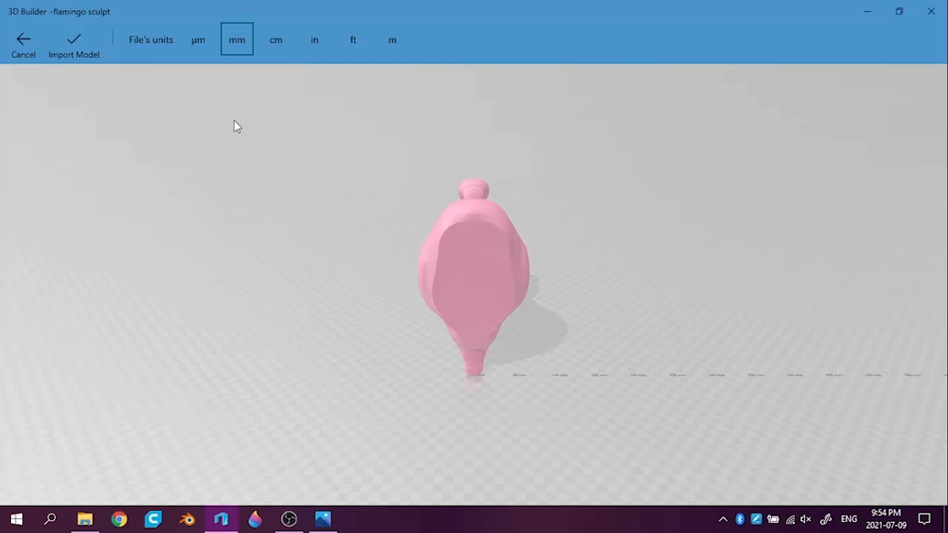
{"action": "key", "text": "Return"}
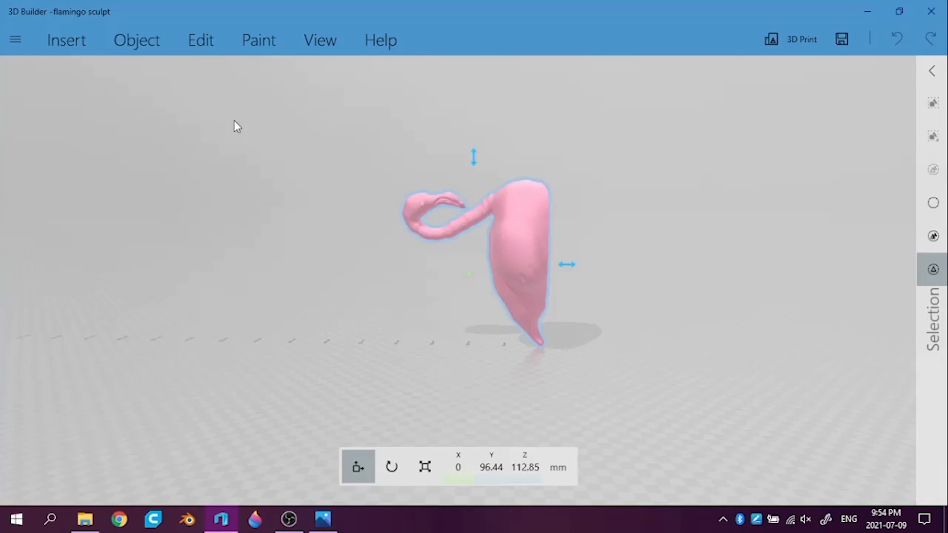
Rotate the flamingo upright by setting its roll to 90 degrees
{"action": "key", "text": "r"}
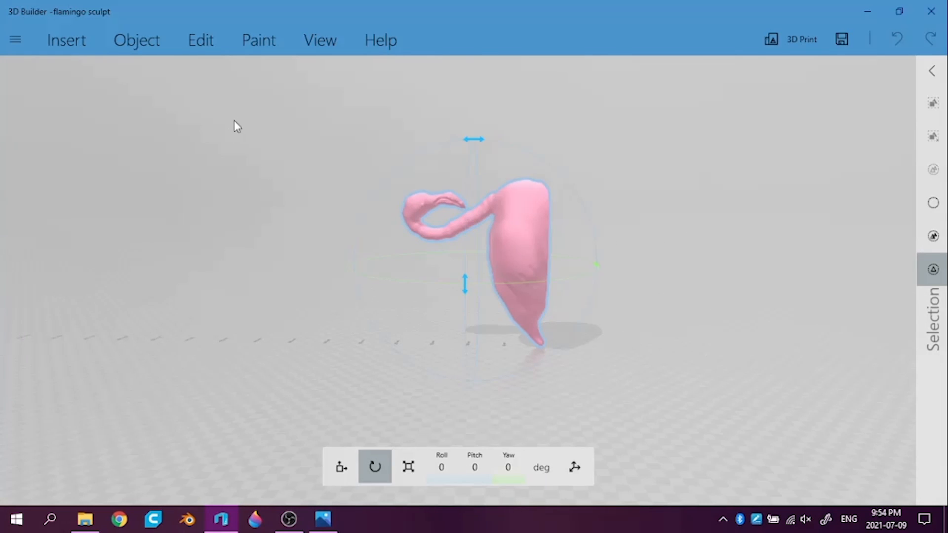
{"action": "left_click_drag", "start_coordinate": [473, 139], "coordinate": [527, 151]}
{"action": "left_click", "coordinate": [441, 467]}
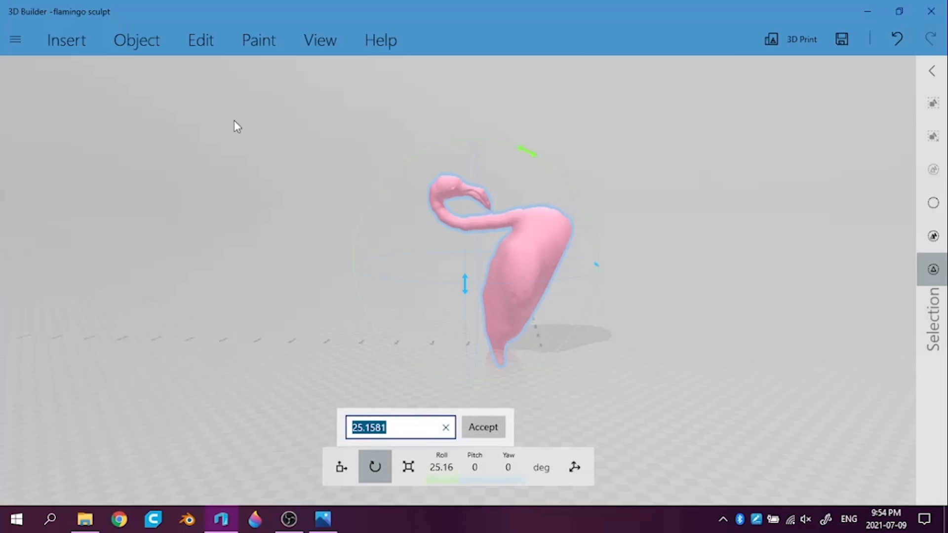
{"action": "left_click", "coordinate": [446, 428]}
{"action": "left_click", "coordinate": [400, 427]}
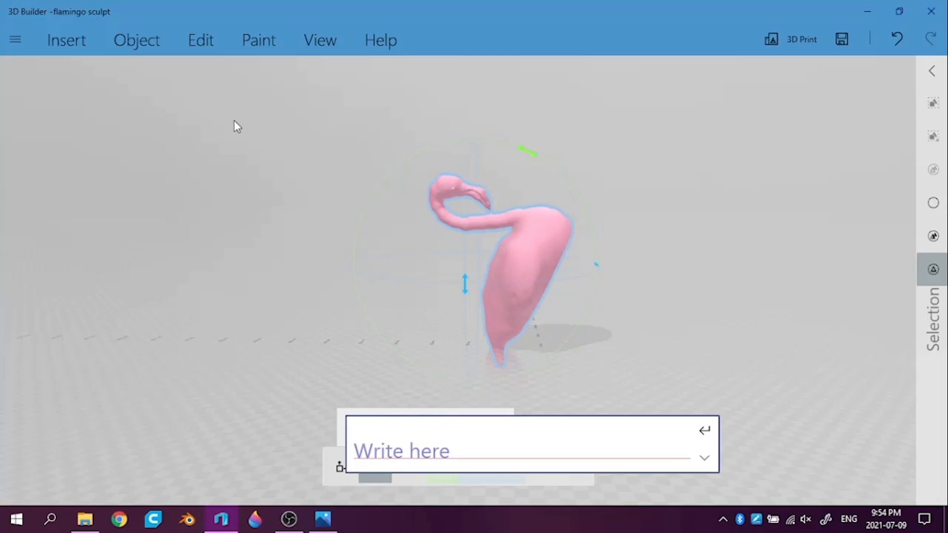
{"action": "type", "text": "90"}
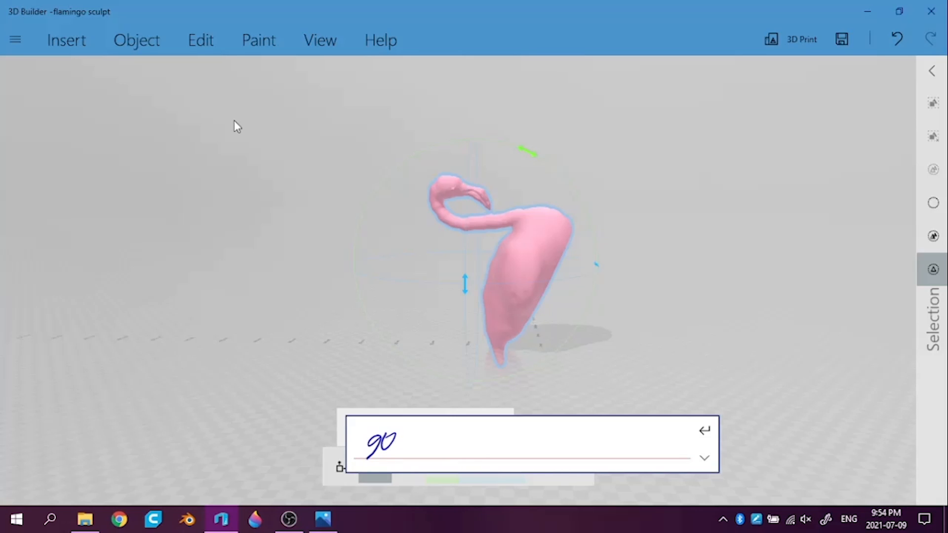
{"action": "key", "text": "Return"}
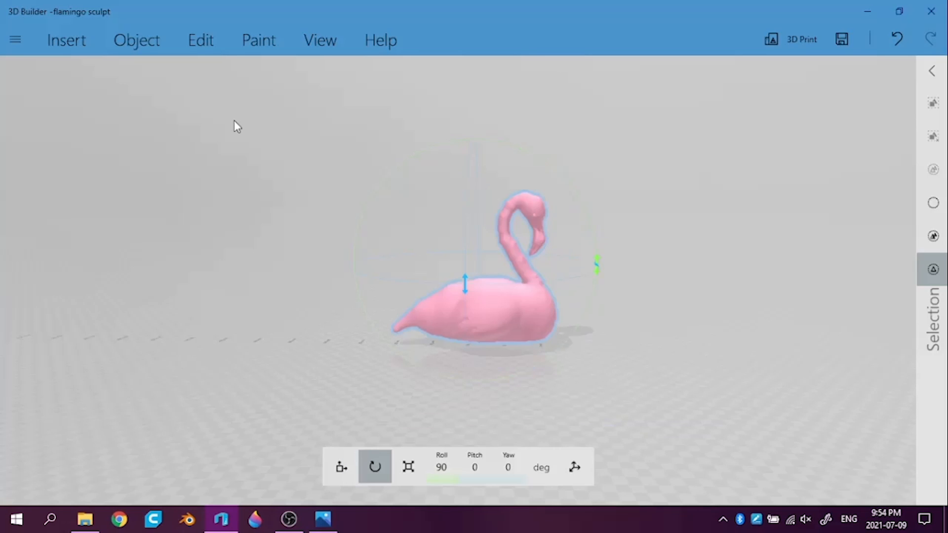
Settle the flamingo onto the ground plane and accept the result
{"action": "left_click", "coordinate": [137, 40]}
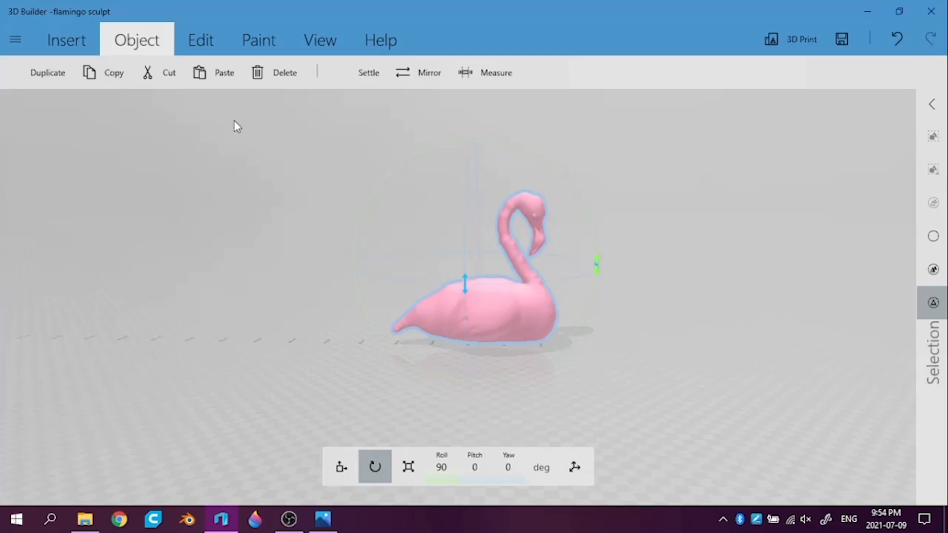
{"action": "left_click", "coordinate": [359, 73]}
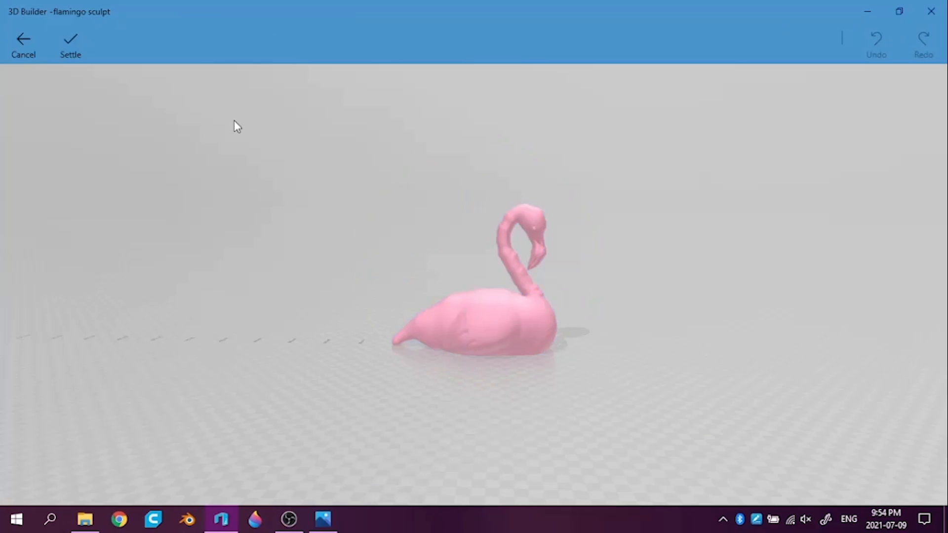
{"action": "left_click", "coordinate": [71, 45]}
{"action": "left_click_drag", "start_coordinate": [234, 120], "coordinate": [234, 121]}
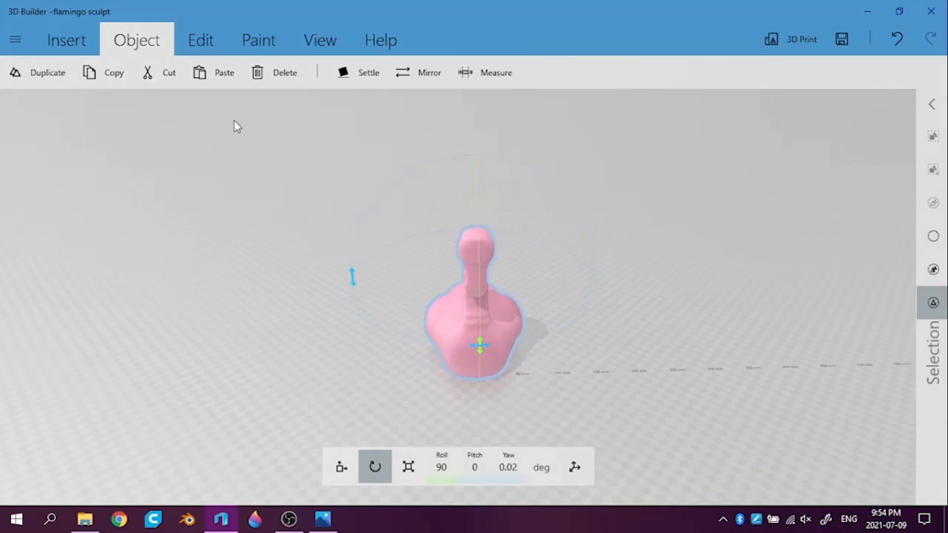
Narrow the flamingo's body by scaling it along X to a width of about 99.6 mm
{"action": "key", "text": "s"}
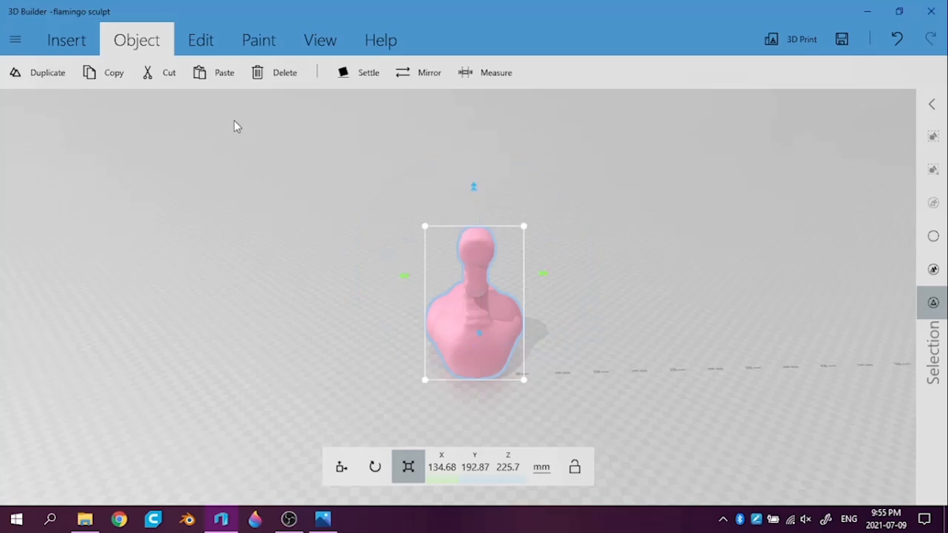
{"action": "left_click_drag", "start_coordinate": [543, 273], "coordinate": [517, 273]}
{"action": "left_click_drag", "start_coordinate": [234, 121], "coordinate": [264, 116]}
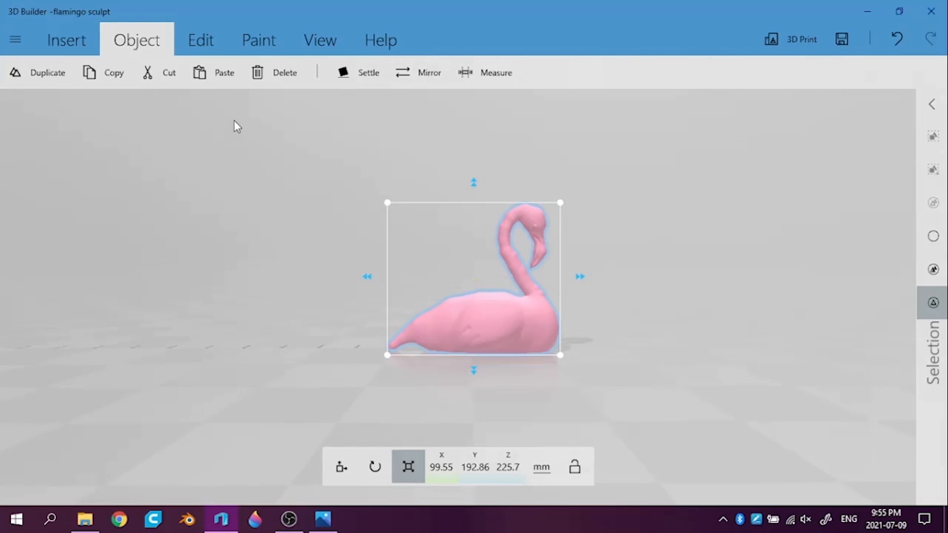
Center the flamingo in the scene by setting its X and Y positions to 0 mm
{"action": "mouse_move", "coordinate": [234, 121]}
{"action": "left_mouse_down"}
{"action": "mouse_move", "coordinate": [217, 130]}
{"action": "mouse_move", "coordinate": [153, 123]}
{"action": "mouse_move", "coordinate": [235, 121]}
{"action": "left_mouse_up"}
{"action": "left_click", "coordinate": [341, 467]}
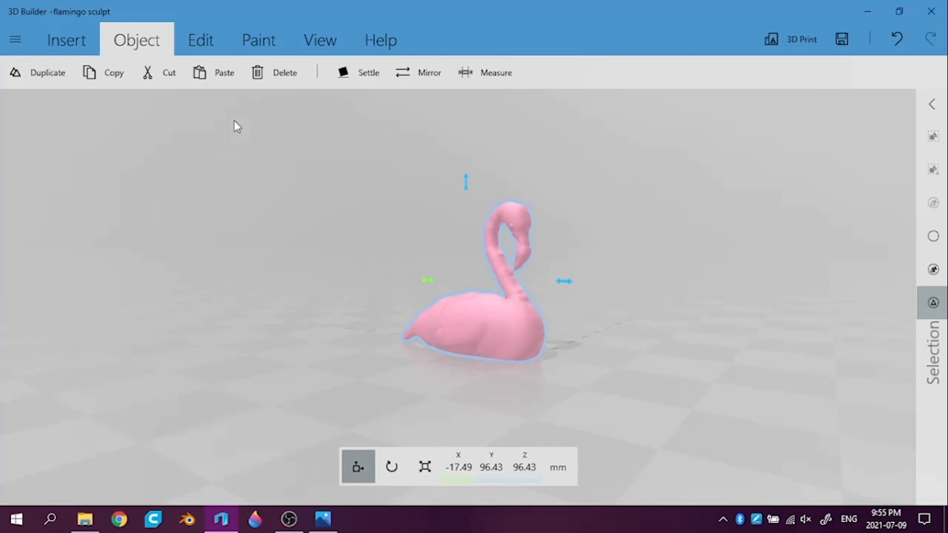
{"action": "left_click", "coordinate": [458, 467]}
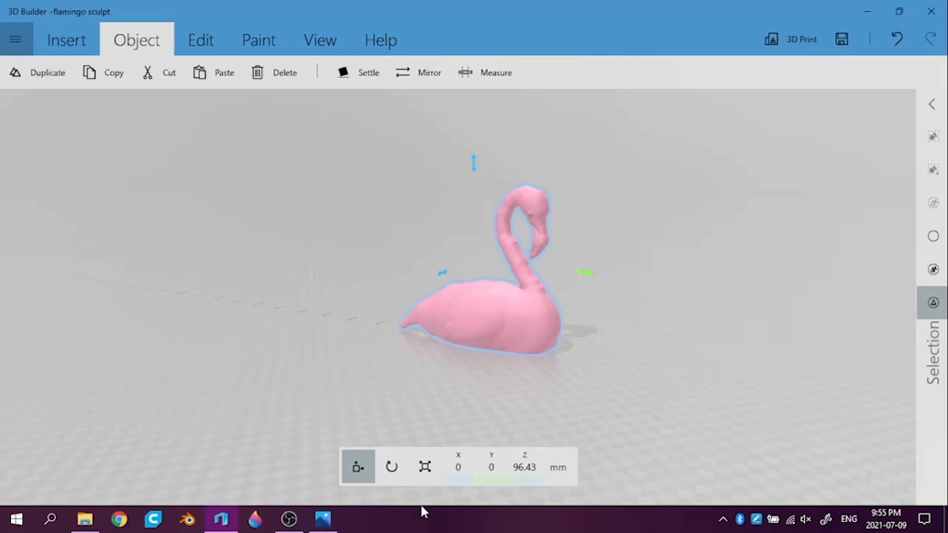
{"action": "left_click", "coordinate": [15, 39]}
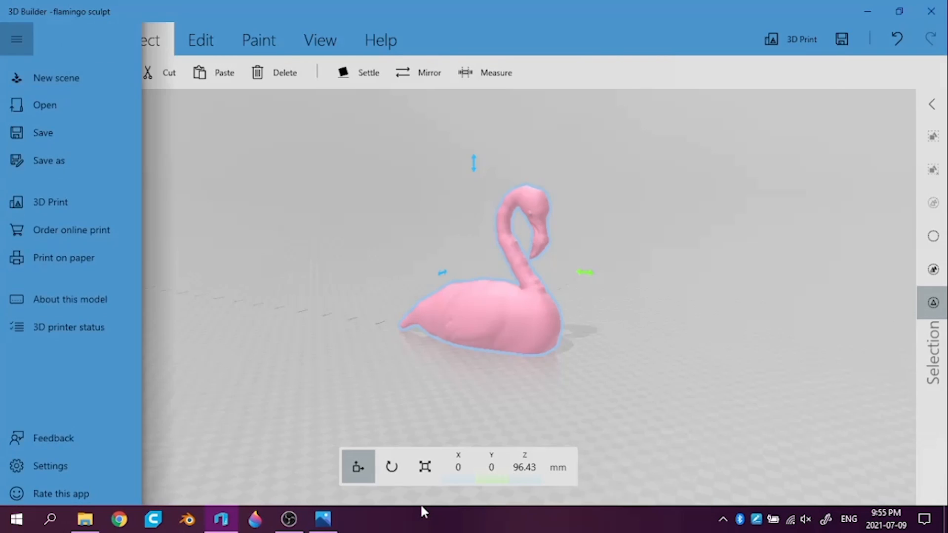
{"action": "left_click", "coordinate": [69, 158]}
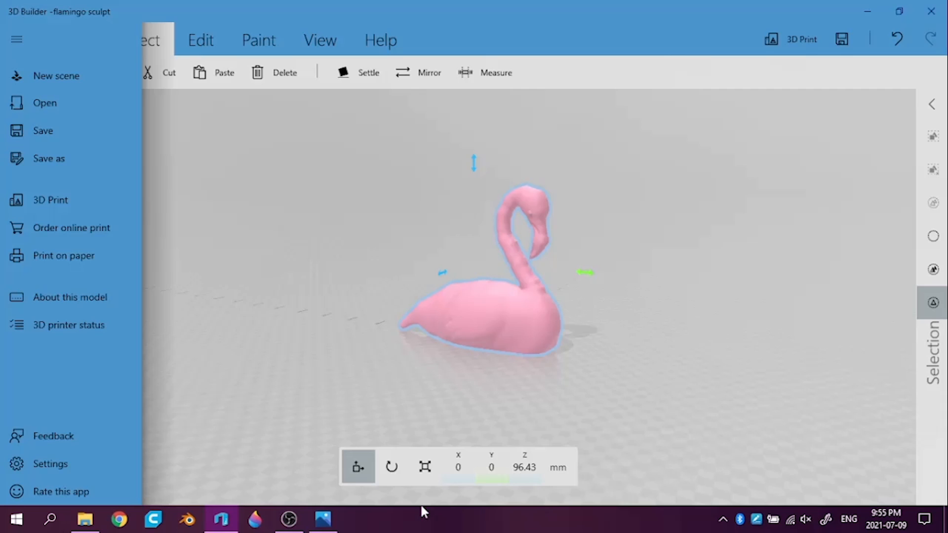
{"action": "key", "text": "Escape"}
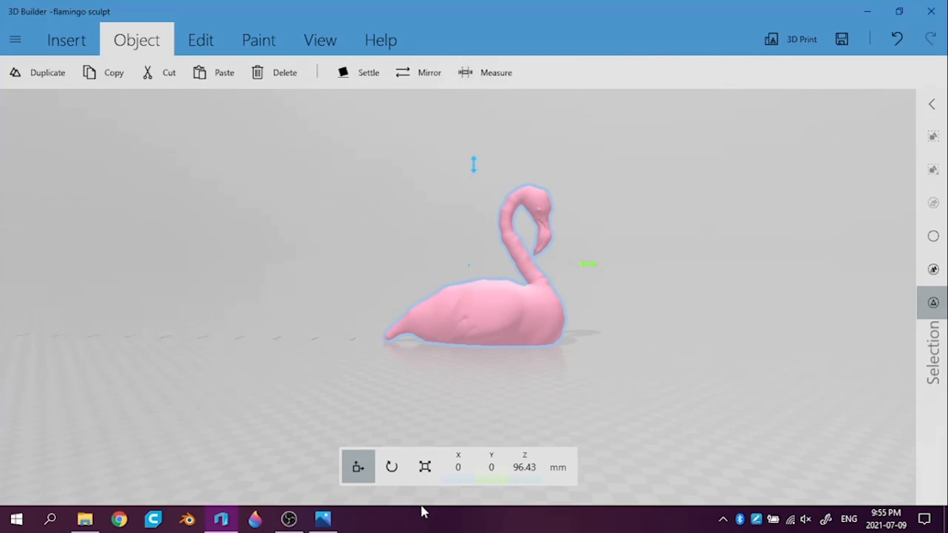
Start a custom shape with the wireframe shown, preview the cylinder and torus types, and choose Cone
{"action": "left_click", "coordinate": [66, 39]}
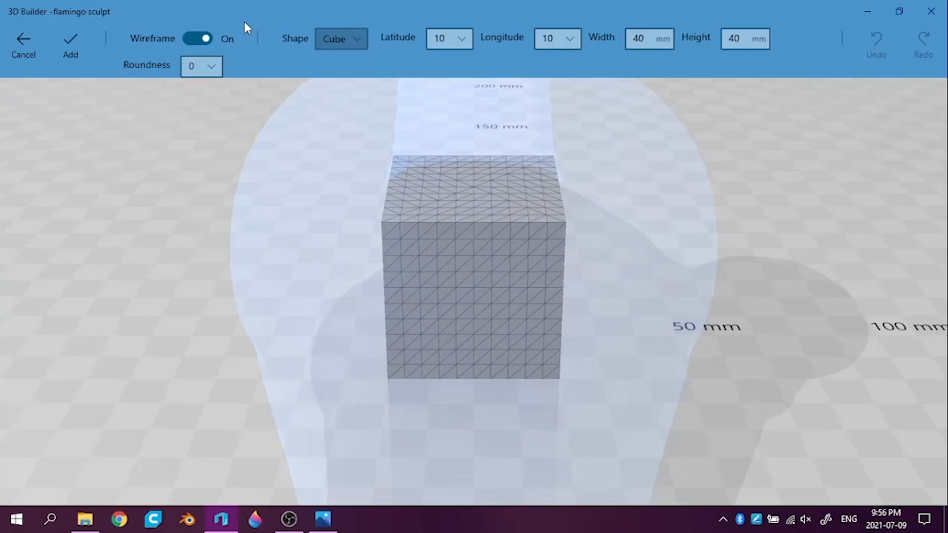
{"action": "key", "text": "Return"}
{"action": "key", "text": "Down"}
{"action": "key", "text": "Down"}
{"action": "key", "text": "Down"}
{"action": "key", "text": "Down"}
{"action": "key", "text": "Return"}
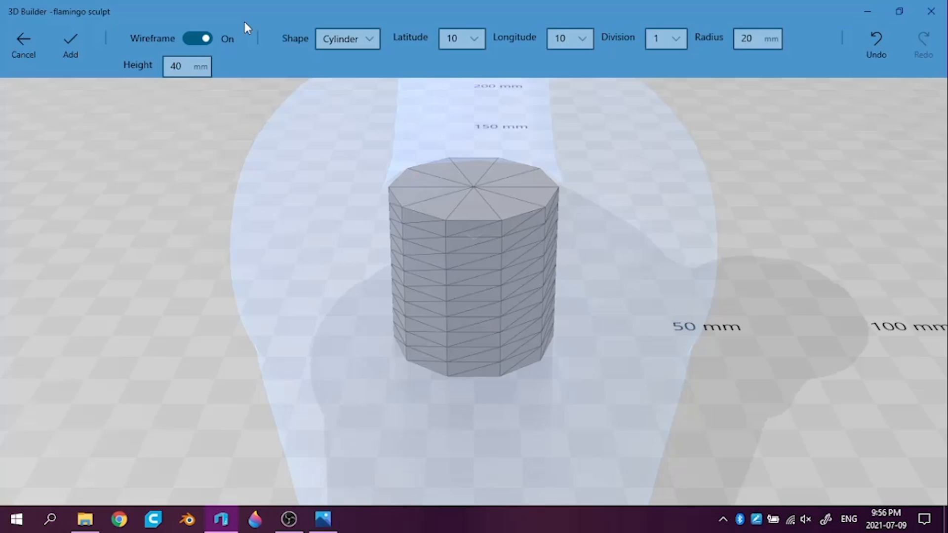
{"action": "key", "text": "Tab"}
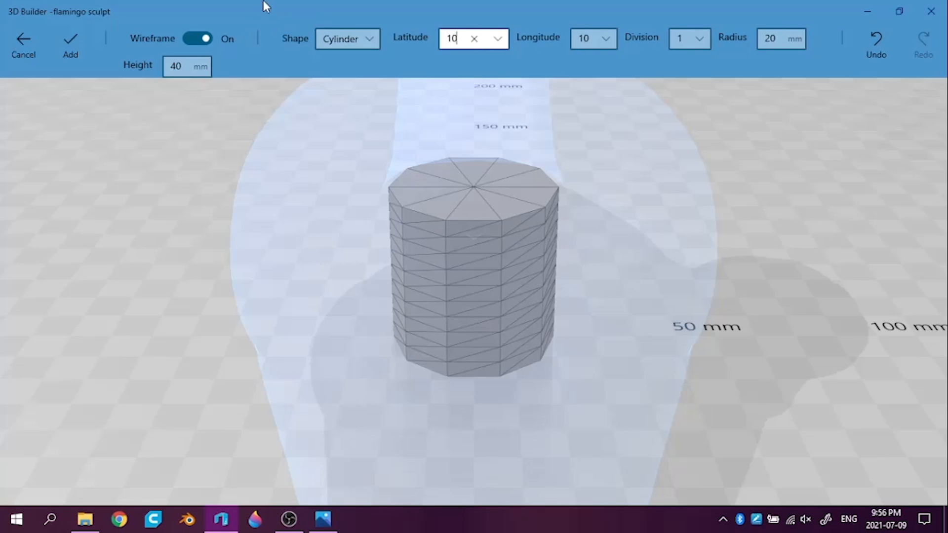
{"action": "left_click", "coordinate": [348, 44]}
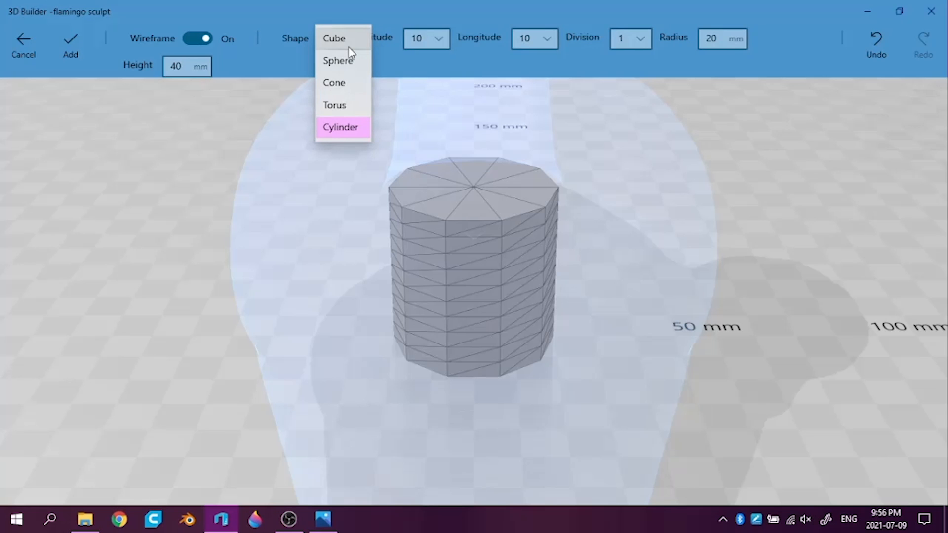
{"action": "left_click", "coordinate": [333, 105]}
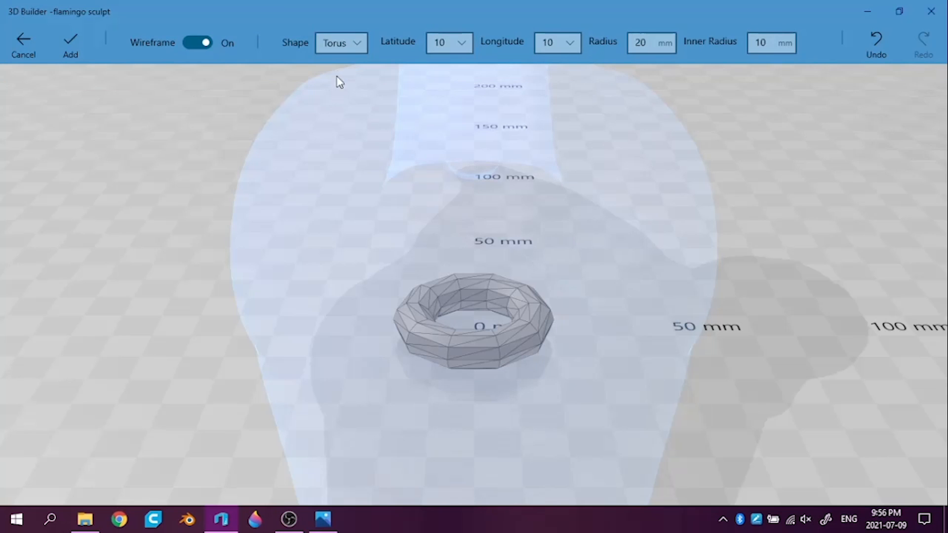
{"action": "left_click", "coordinate": [349, 44]}
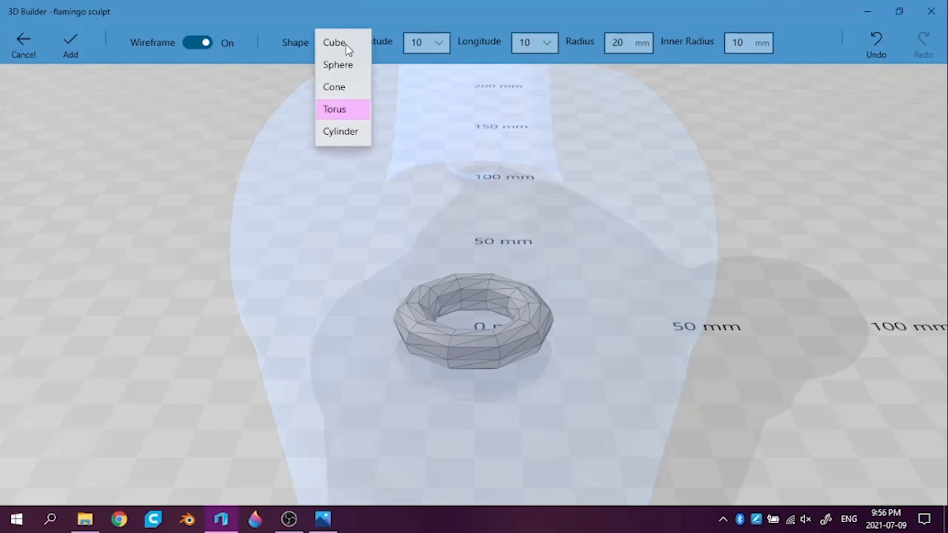
{"action": "left_click", "coordinate": [343, 88]}
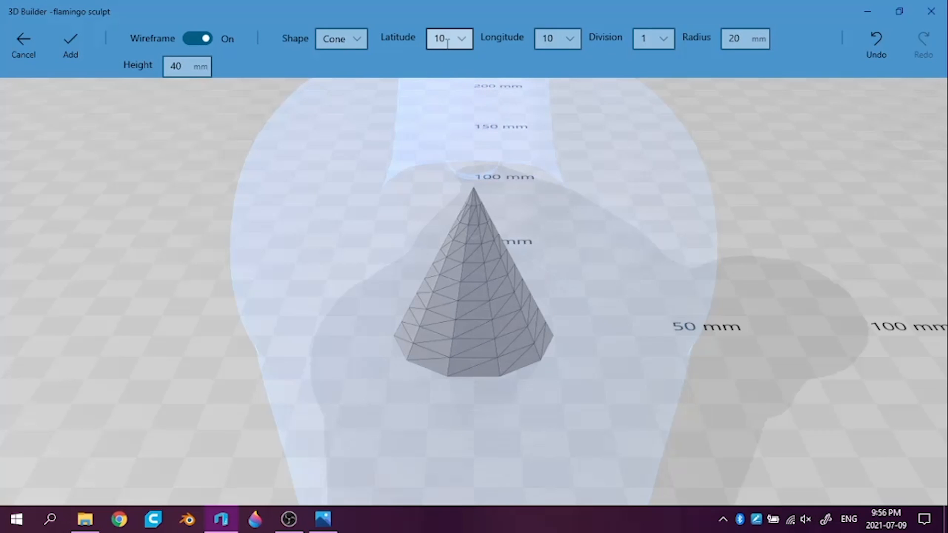
Set the custom cone's longitude subdivisions to 30
{"action": "left_click", "coordinate": [556, 42]}
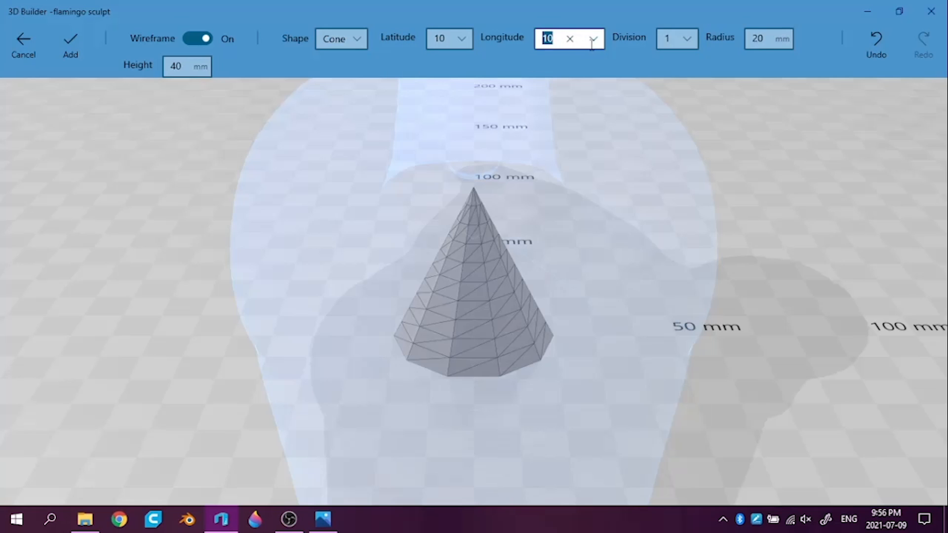
{"action": "left_click", "coordinate": [593, 41]}
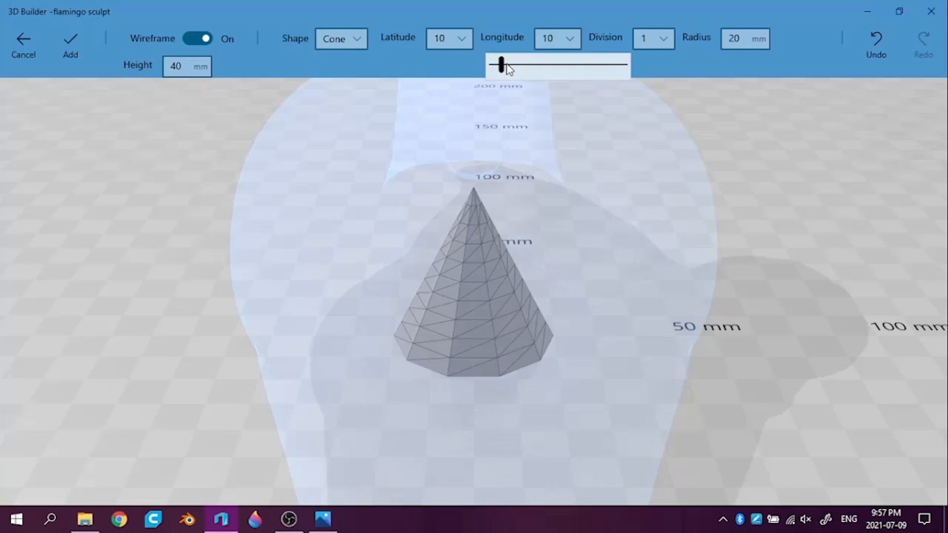
{"action": "left_click_drag", "start_coordinate": [502, 65], "coordinate": [555, 69]}
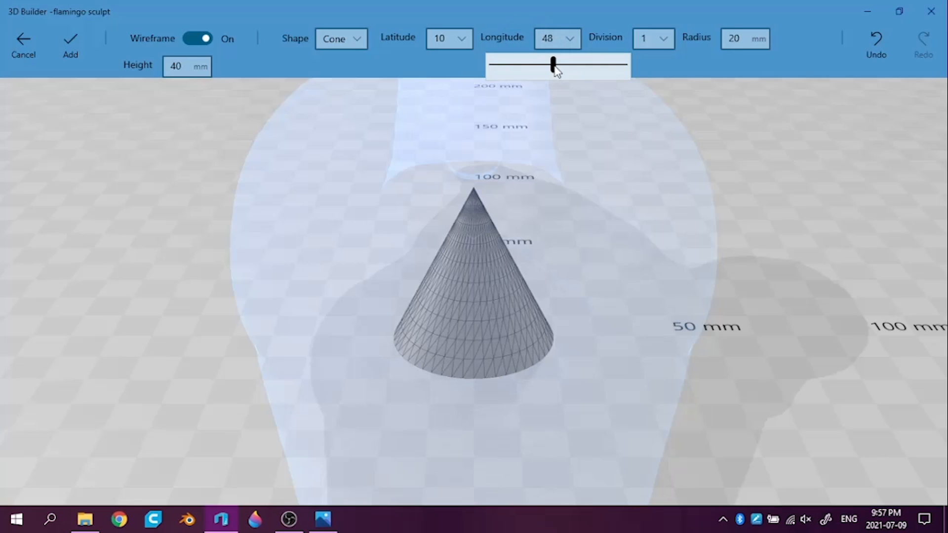
{"action": "left_click", "coordinate": [557, 42]}
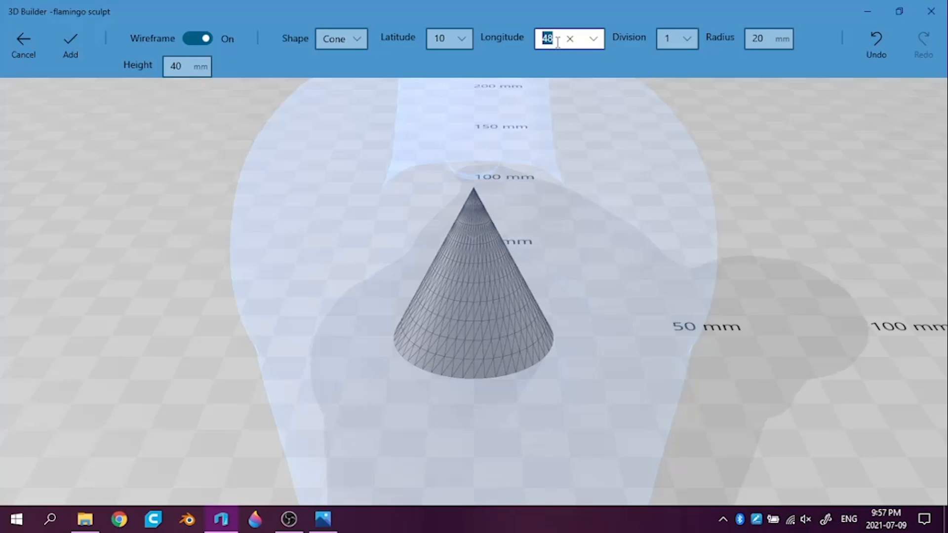
{"action": "type", "text": "30"}
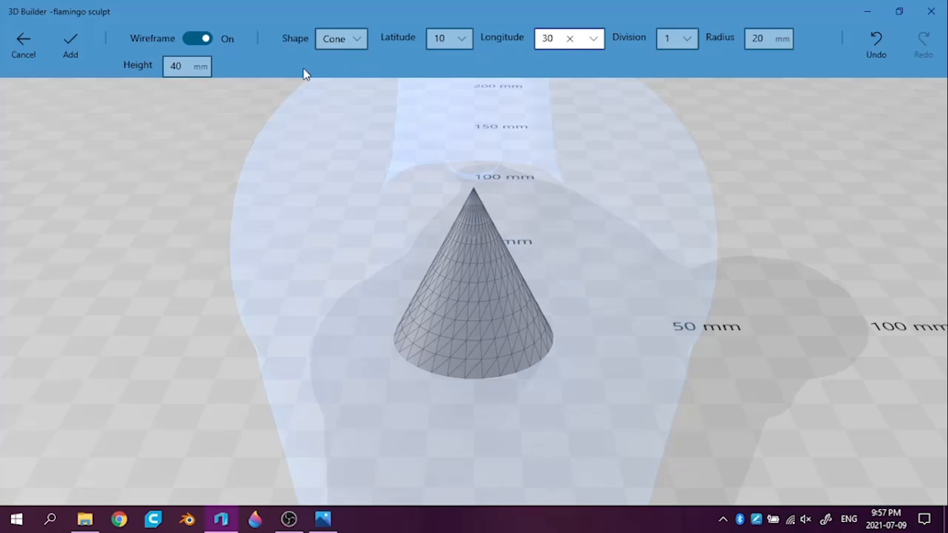
Add the cone to the scene and move it beside the flamingo, to about X -92 mm
{"action": "left_click", "coordinate": [70, 39]}
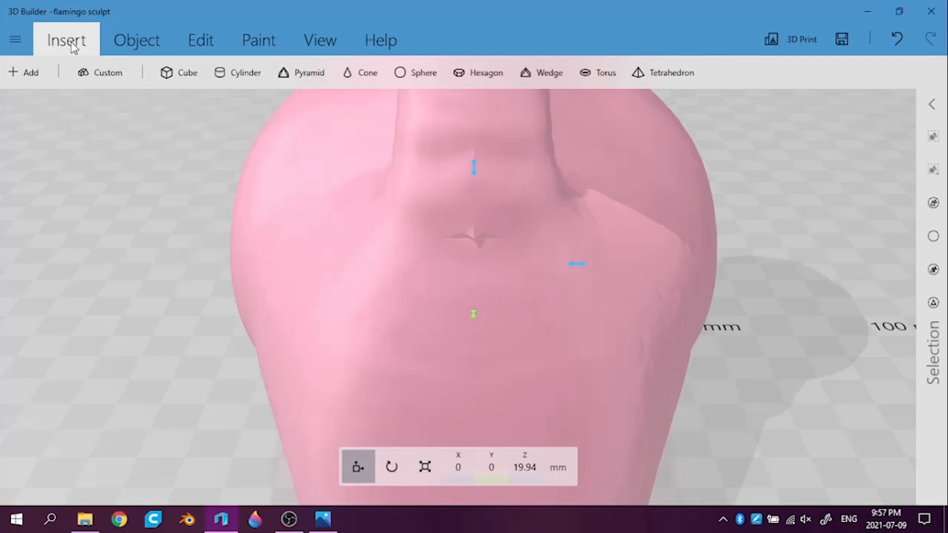
{"action": "left_click_drag", "start_coordinate": [578, 265], "coordinate": [188, 231]}
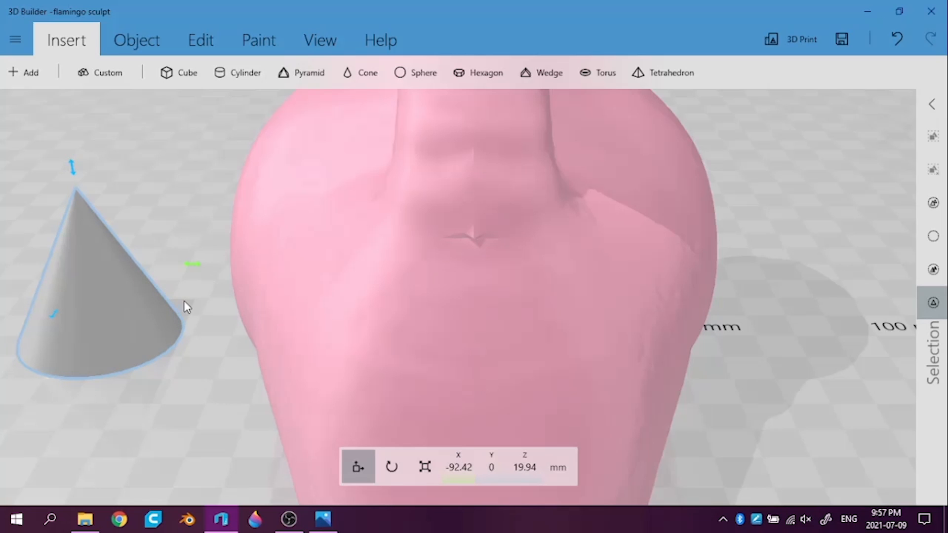
{"action": "scroll", "coordinate": [186, 307], "scroll_direction": "down", "scroll_amount": 5}
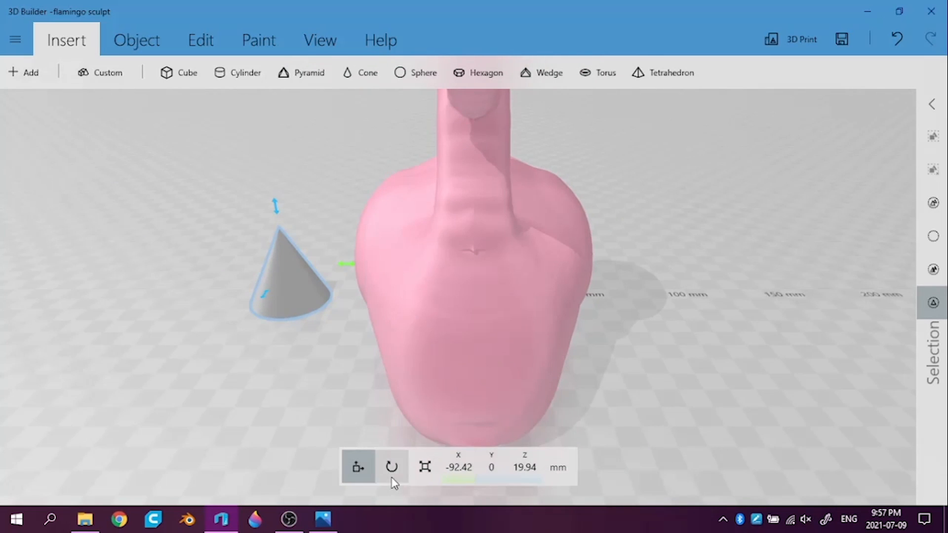
Turn the cone upside down by rotating its pitch to 180 degrees
{"action": "left_click", "coordinate": [391, 472]}
{"action": "left_click_drag", "start_coordinate": [360, 267], "coordinate": [357, 320]}
{"action": "left_click", "coordinate": [478, 475]}
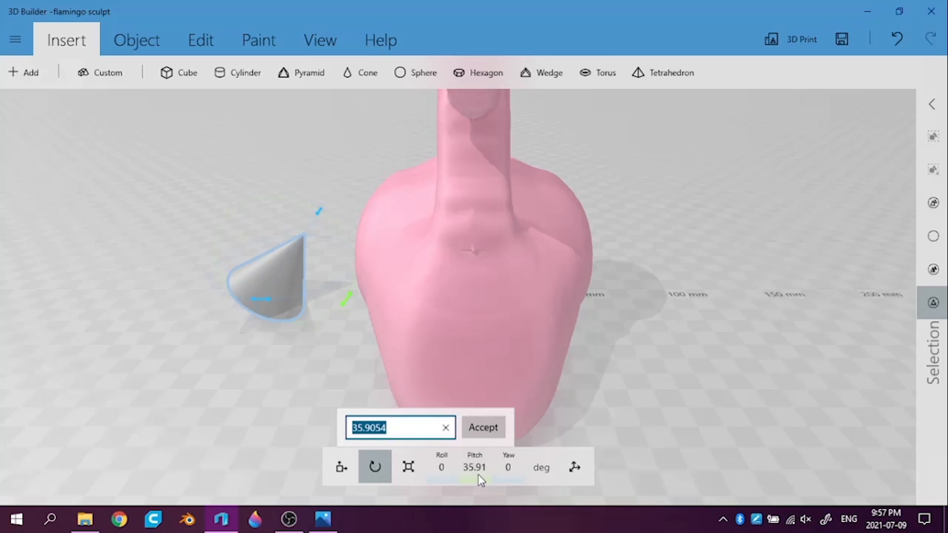
{"action": "type", "text": "4"}
{"action": "key", "text": "BackSpace"}
{"action": "type", "text": "180"}
{"action": "key", "text": "Return"}
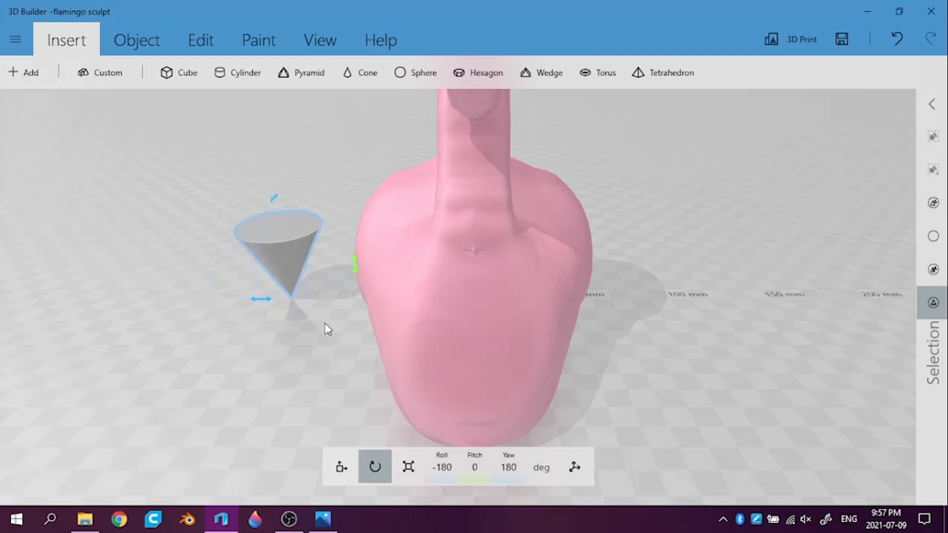
Stretch the inverted cone vertically to a height of about 110 mm
{"action": "left_click", "coordinate": [411, 472]}
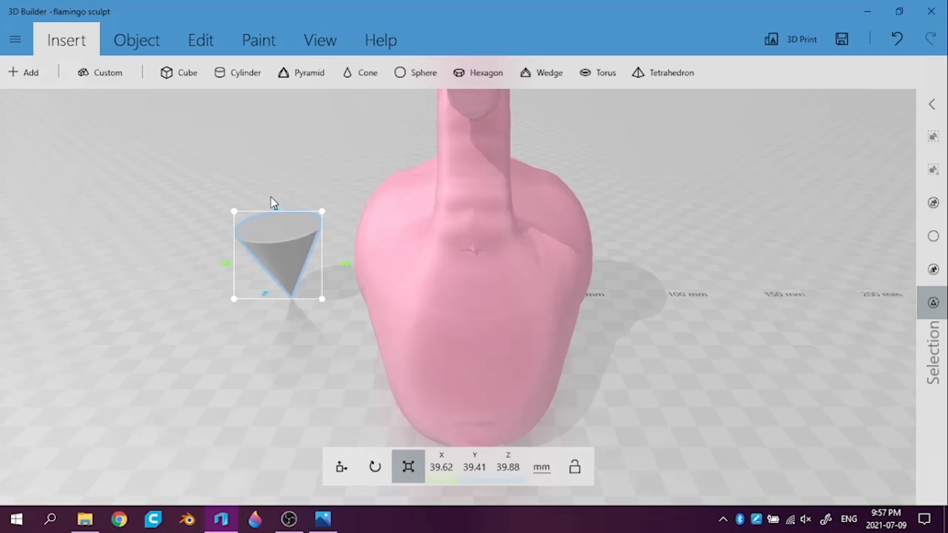
{"action": "left_click_drag", "start_coordinate": [274, 210], "coordinate": [241, 40]}
{"action": "scroll", "coordinate": [344, 307], "scroll_direction": "down", "scroll_amount": 5}
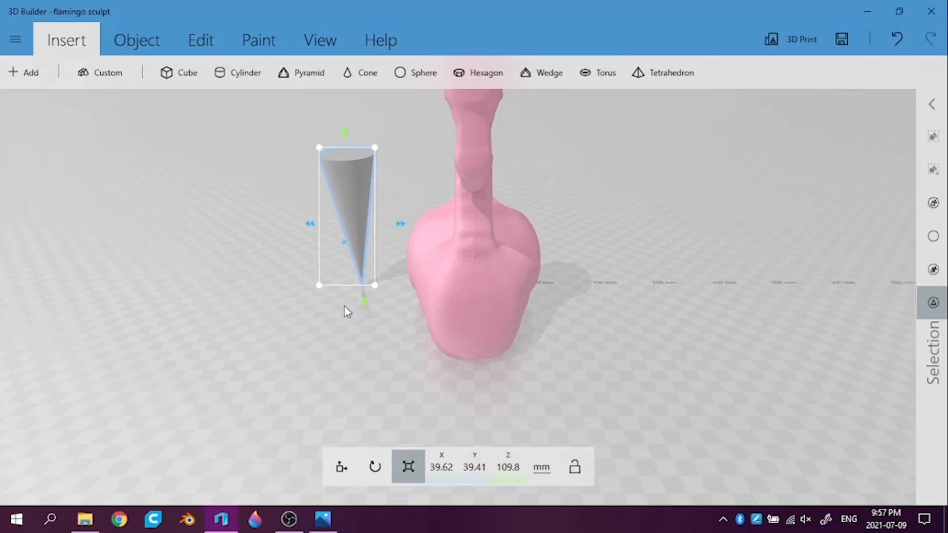
Scale the whole cone up proportionally to about 70.5 × 70 × 195 mm
{"action": "left_click_drag", "start_coordinate": [501, 336], "coordinate": [667, 370]}
{"action": "left_click_drag", "start_coordinate": [686, 312], "coordinate": [685, 378]}
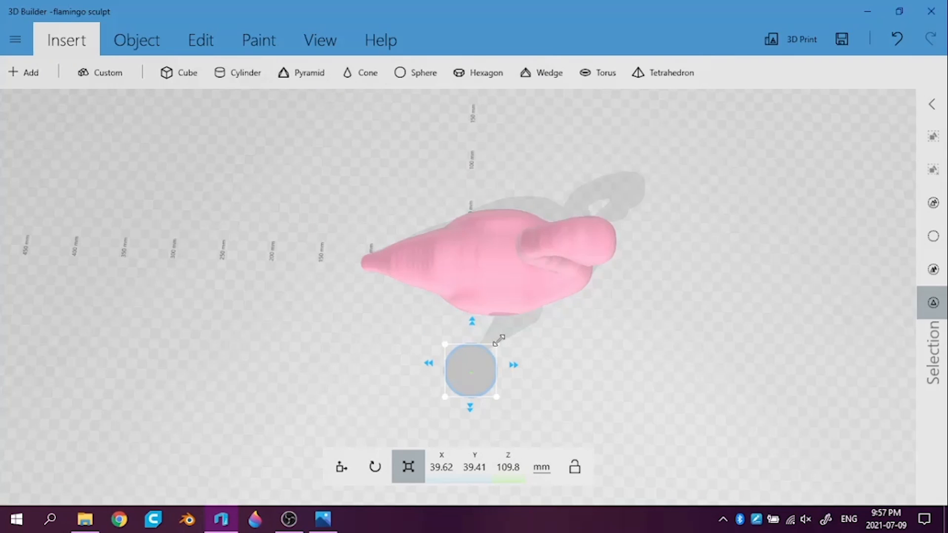
{"action": "left_click_drag", "start_coordinate": [499, 340], "coordinate": [529, 324]}
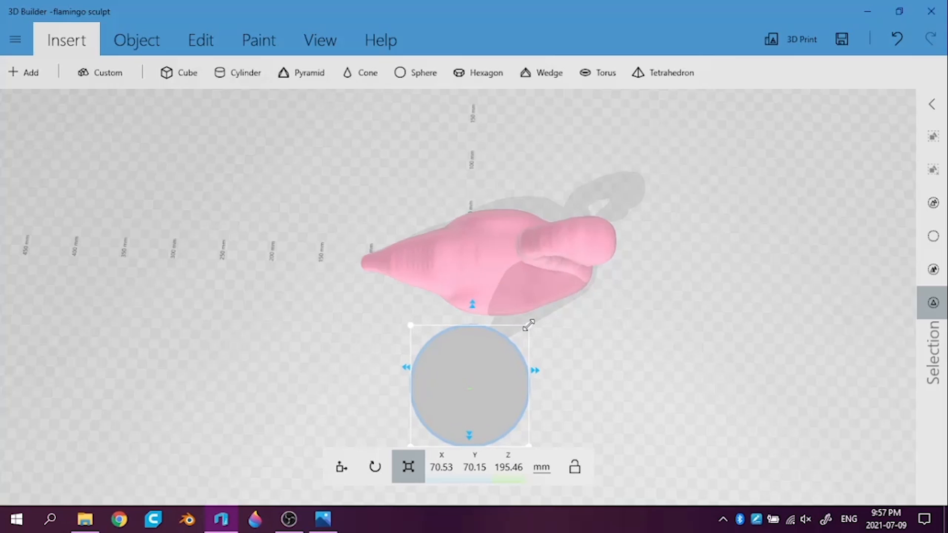
{"action": "right_click_drag", "start_coordinate": [796, 449], "coordinate": [637, 347]}
{"action": "left_click_drag", "start_coordinate": [635, 342], "coordinate": [634, 341]}
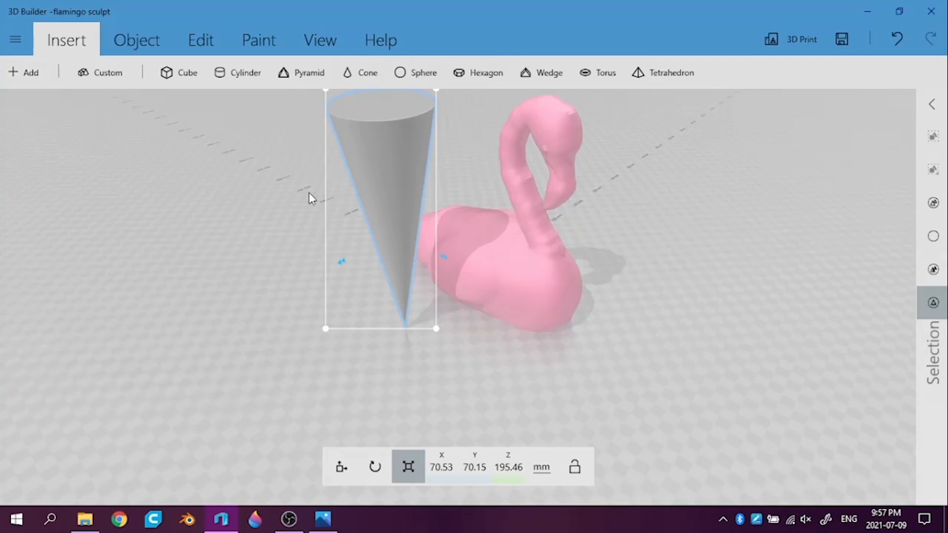
Split off the cone's pointed end with the cutting plane at about -37.7 mm, keeping the top part
{"action": "left_click", "coordinate": [195, 42]}
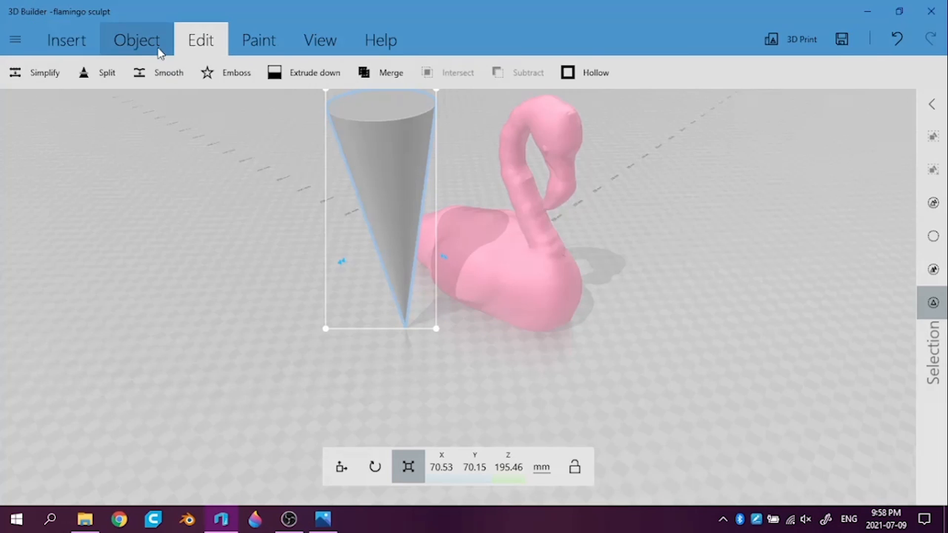
{"action": "left_click", "coordinate": [111, 63]}
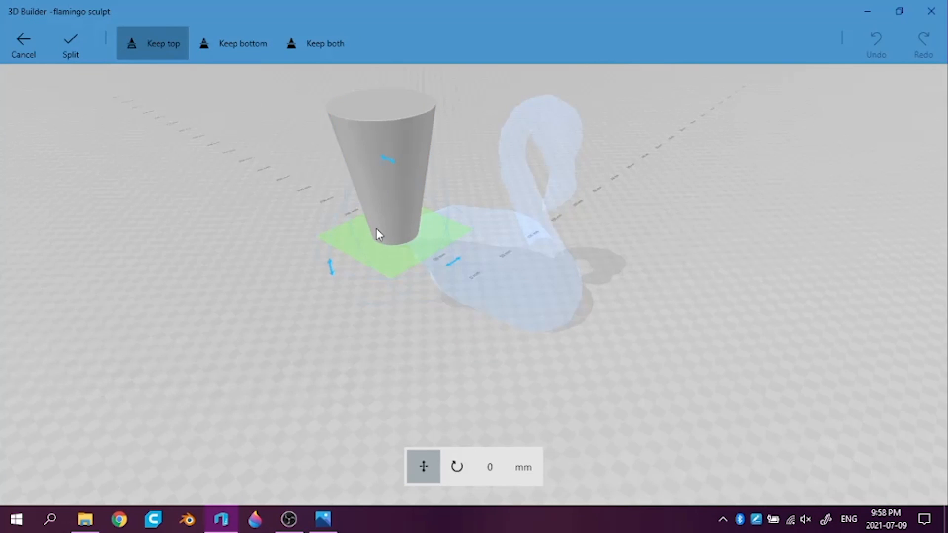
{"action": "left_click_drag", "start_coordinate": [393, 238], "coordinate": [398, 212]}
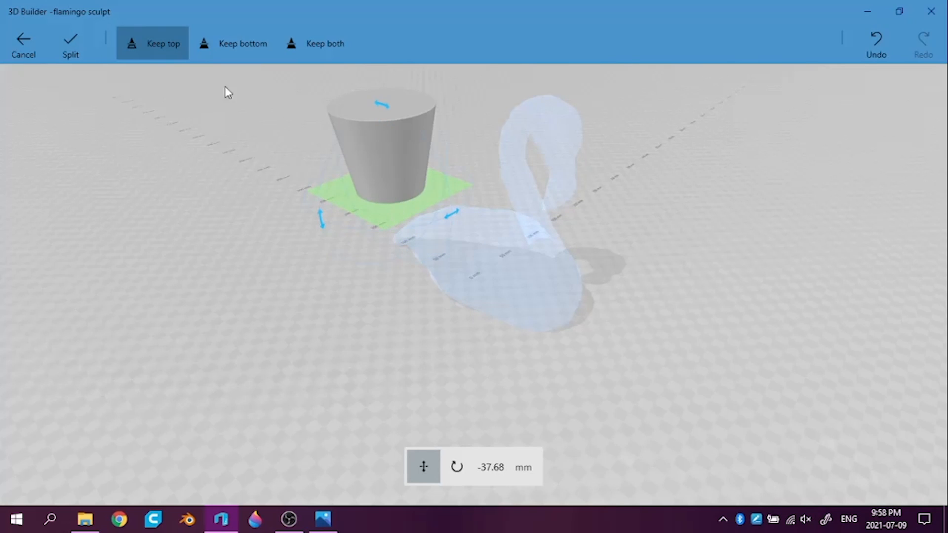
{"action": "left_click", "coordinate": [70, 42]}
{"action": "left_click_drag", "start_coordinate": [678, 252], "coordinate": [946, 287]}
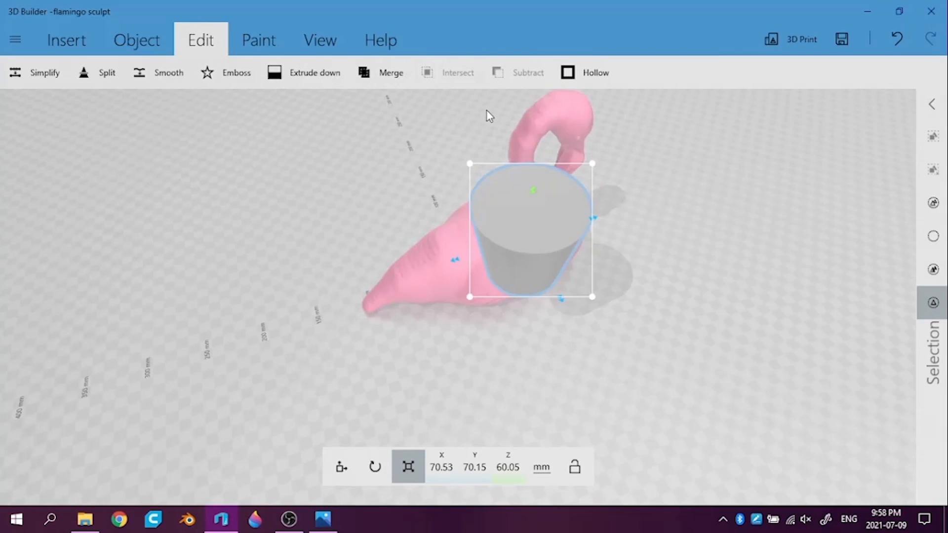
Paint the truncated cone black at full coverage and apply the color
{"action": "left_click", "coordinate": [268, 47]}
{"action": "left_click_drag", "start_coordinate": [671, 254], "coordinate": [334, 290]}
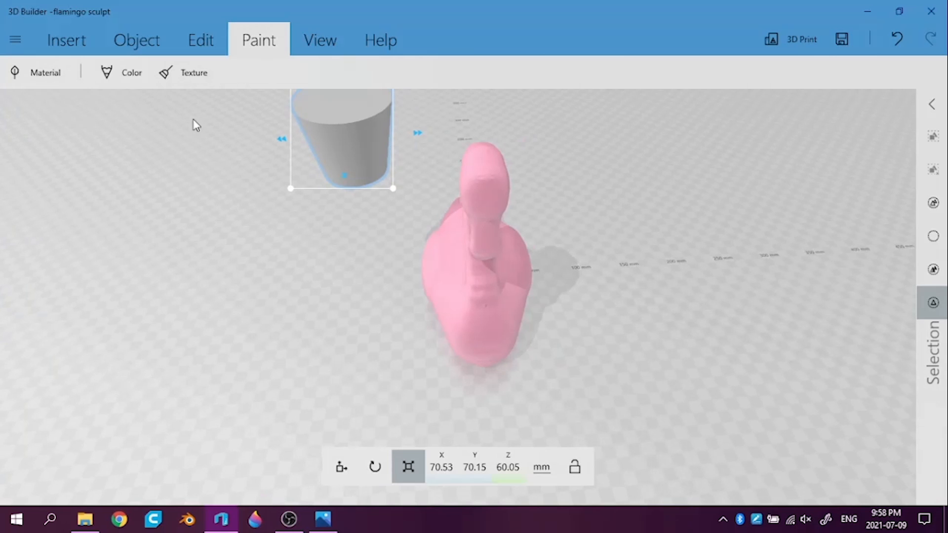
{"action": "right_click_drag", "start_coordinate": [161, 196], "coordinate": [217, 266]}
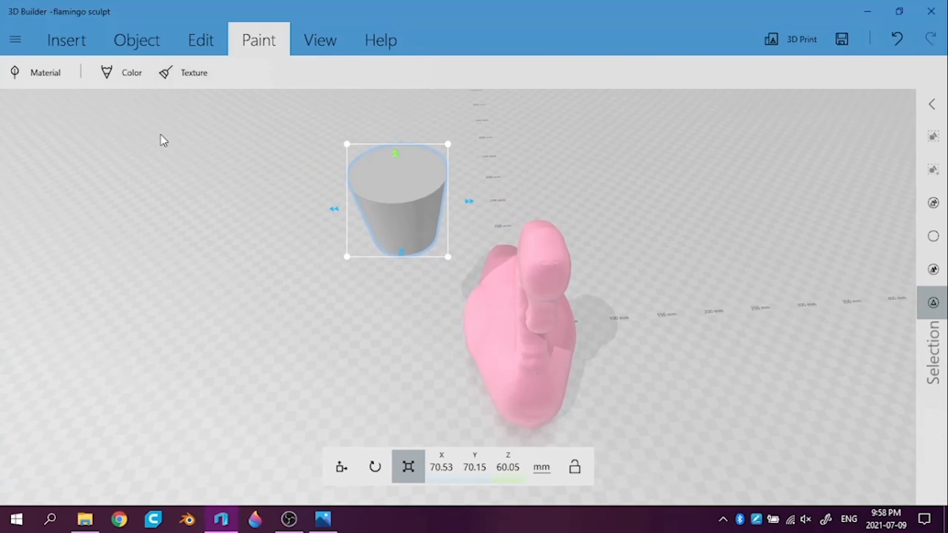
{"action": "left_click", "coordinate": [135, 79]}
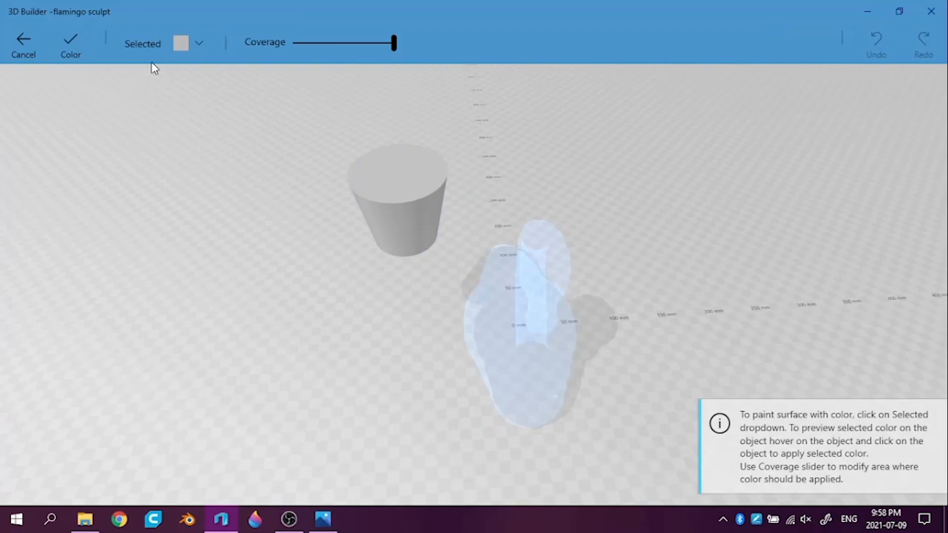
{"action": "left_click", "coordinate": [192, 45]}
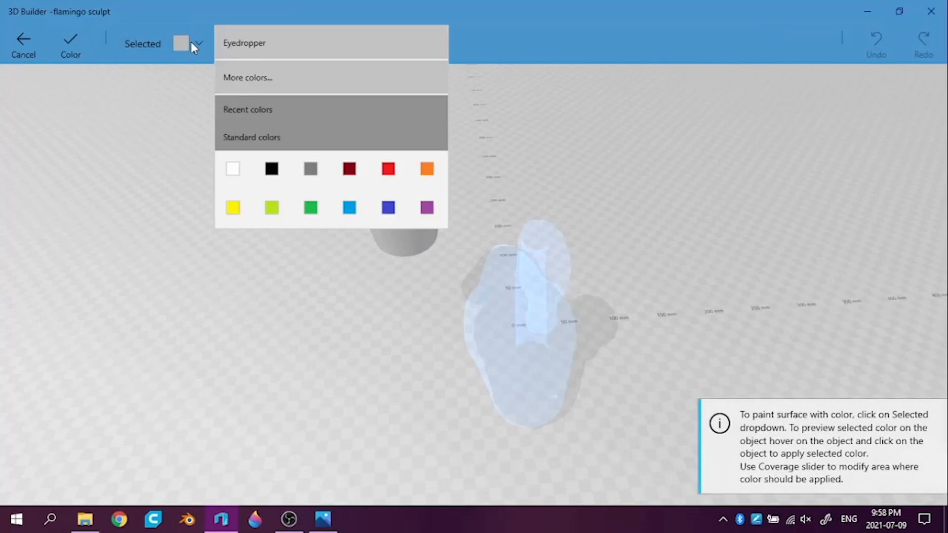
{"action": "left_click", "coordinate": [272, 169]}
{"action": "left_click", "coordinate": [424, 192]}
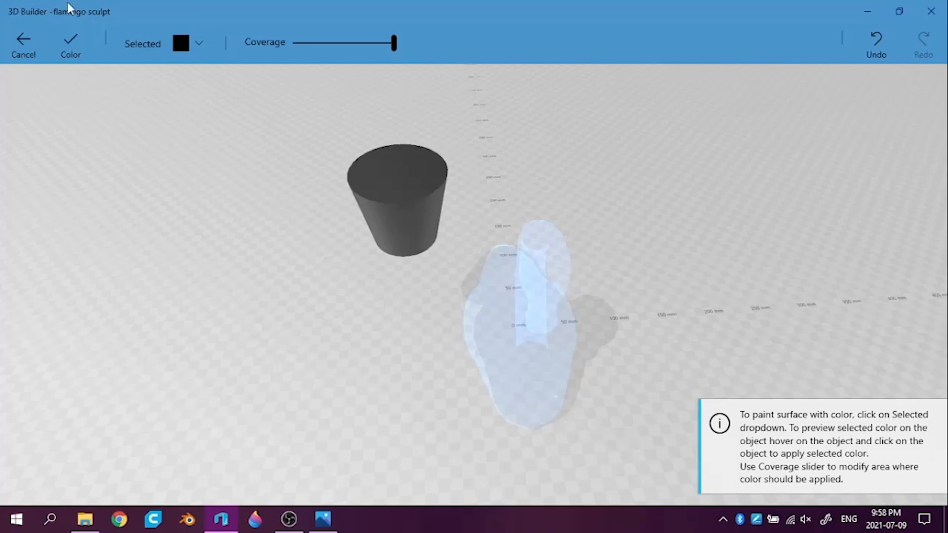
{"action": "left_click", "coordinate": [66, 34]}
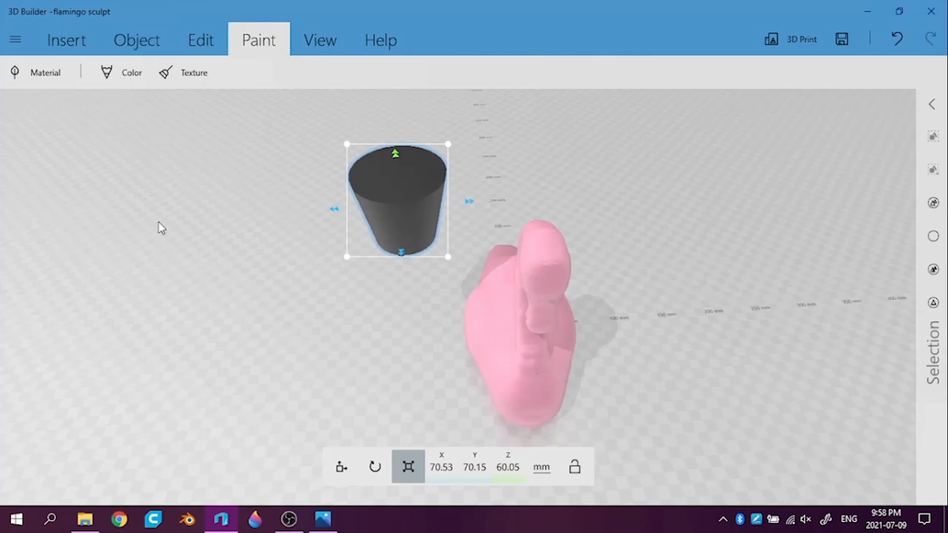
Align the black cup with the flamingo by setting its X position to 0 mm
{"action": "left_click_drag", "start_coordinate": [109, 245], "coordinate": [789, 374]}
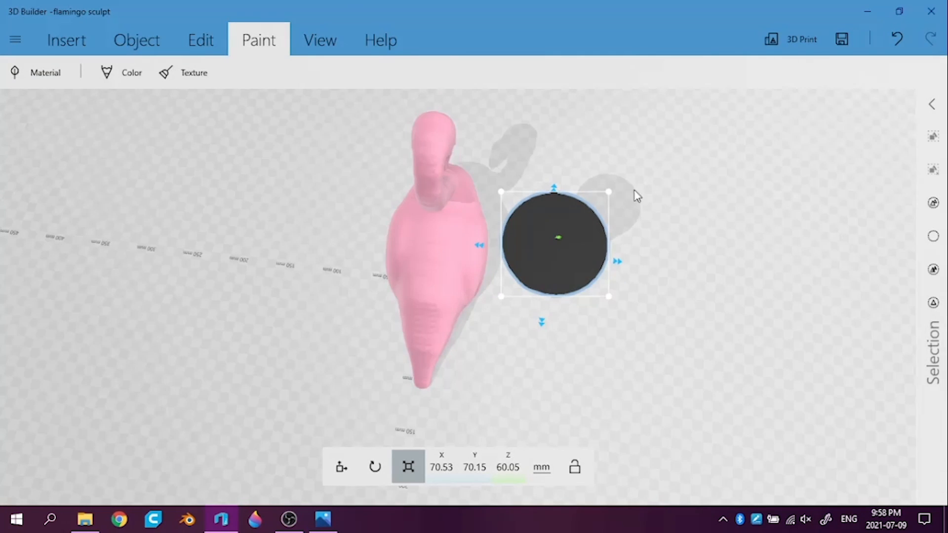
{"action": "left_click", "coordinate": [401, 458]}
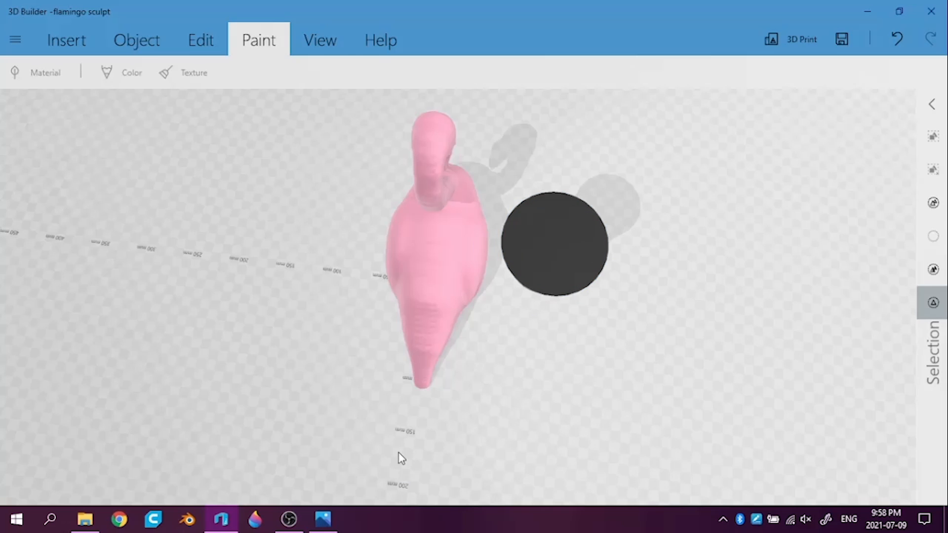
{"action": "left_click", "coordinate": [437, 302]}
{"action": "left_click", "coordinate": [341, 465]}
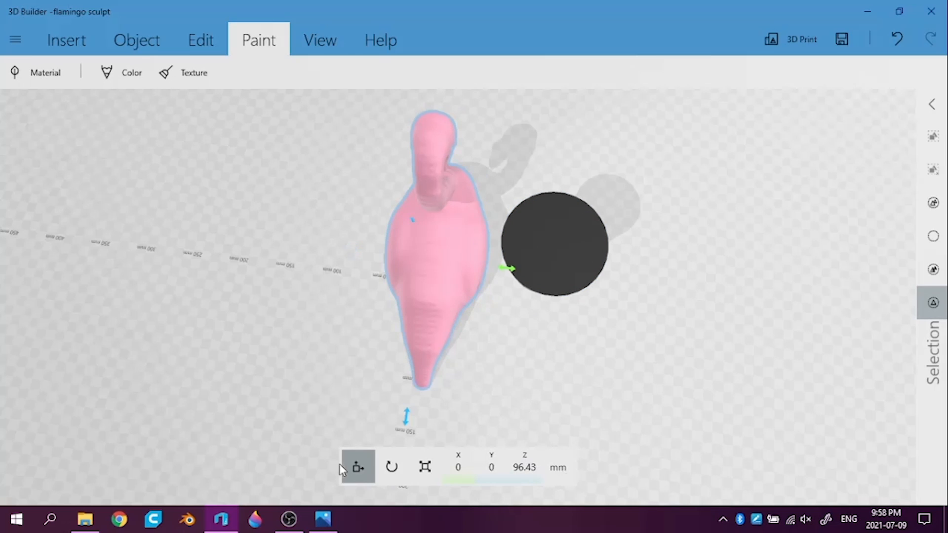
{"action": "left_click", "coordinate": [475, 264]}
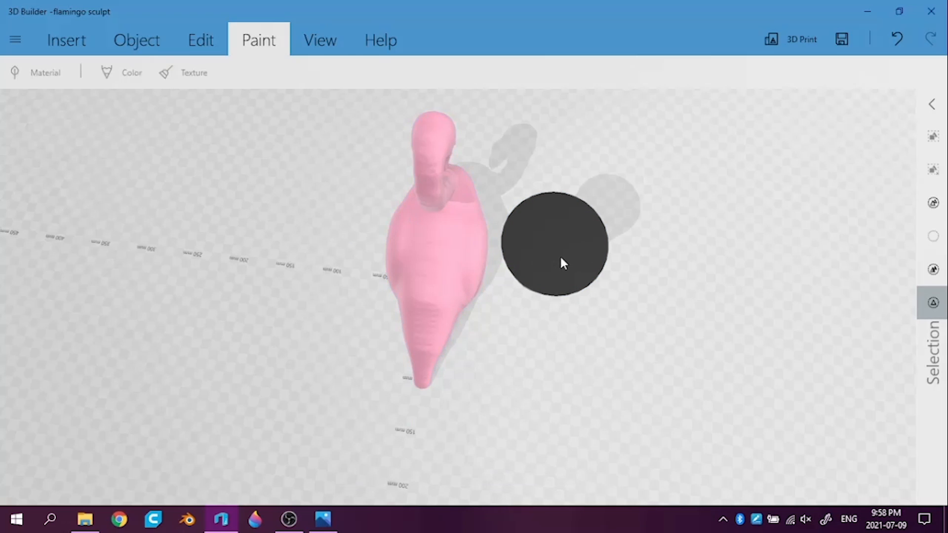
{"action": "left_click", "coordinate": [568, 255]}
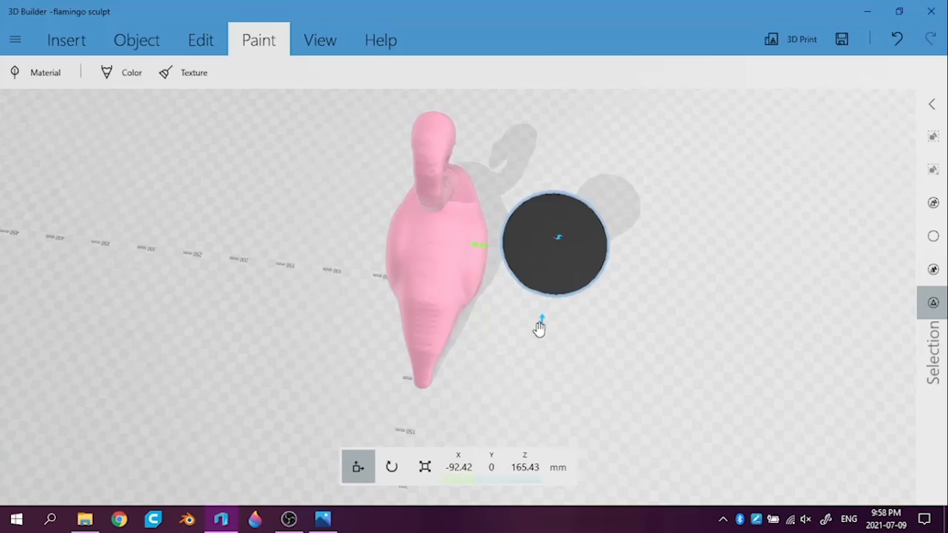
{"action": "left_click", "coordinate": [452, 477]}
{"action": "type", "text": "0"}
{"action": "key", "text": "Return"}
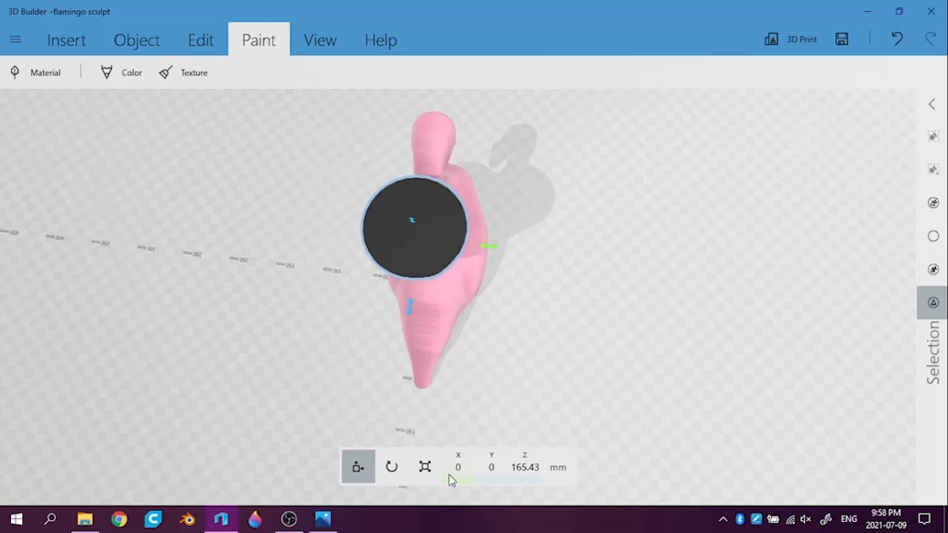
Lower the black cup into the flamingo's back, to about Z 66.4 mm
{"action": "left_click_drag", "start_coordinate": [618, 349], "coordinate": [336, 247]}
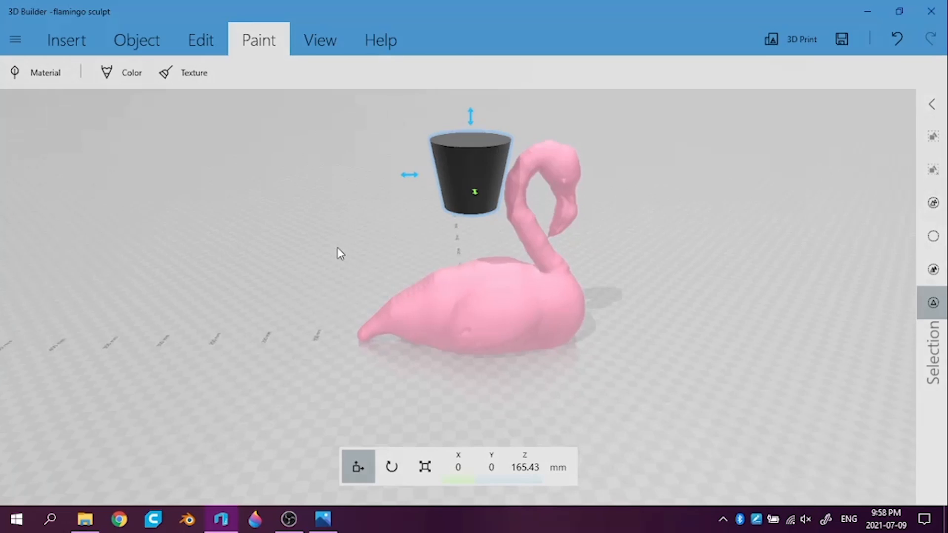
{"action": "left_click_drag", "start_coordinate": [773, 394], "coordinate": [755, 379]}
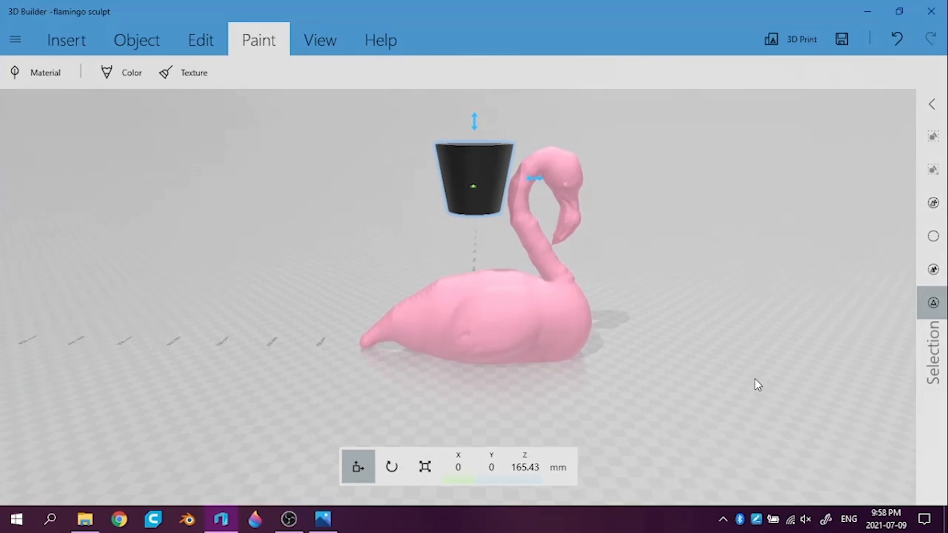
{"action": "left_click_drag", "start_coordinate": [478, 118], "coordinate": [487, 236]}
Stretch the cup lengthwise along the flamingo's body in both directions to about 108 mm in Y
{"action": "left_click_drag", "start_coordinate": [752, 303], "coordinate": [945, 368]}
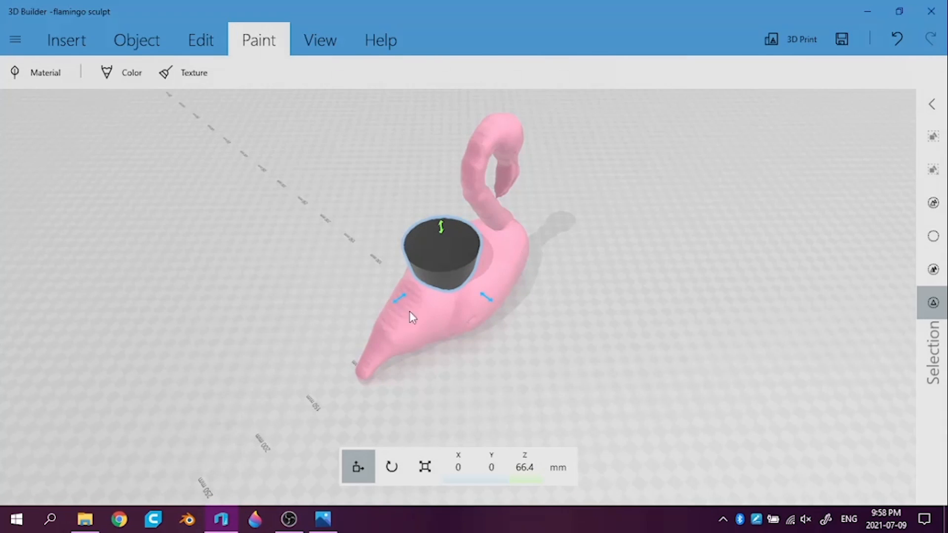
{"action": "left_click", "coordinate": [425, 465]}
{"action": "left_click", "coordinate": [437, 462]}
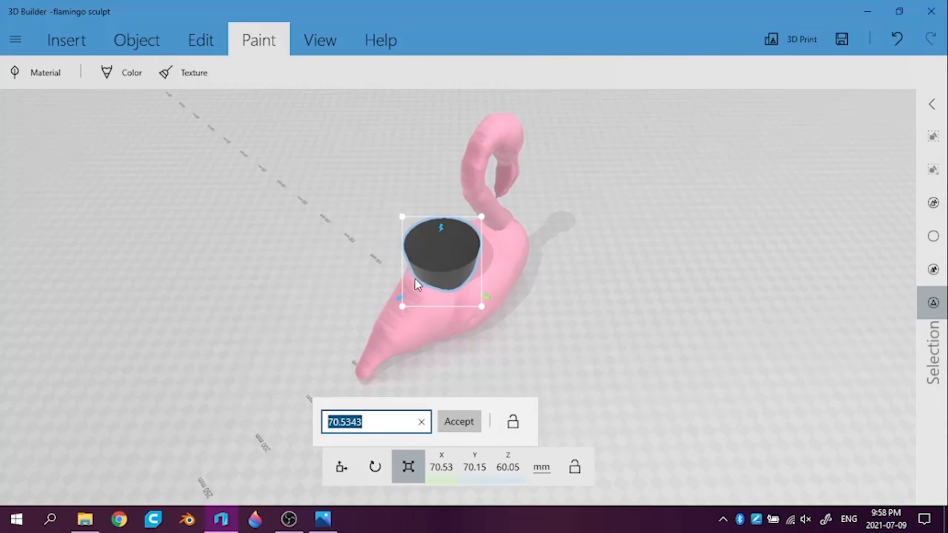
{"action": "left_click_drag", "start_coordinate": [402, 307], "coordinate": [393, 323]}
{"action": "left_click_drag", "start_coordinate": [393, 324], "coordinate": [391, 330]}
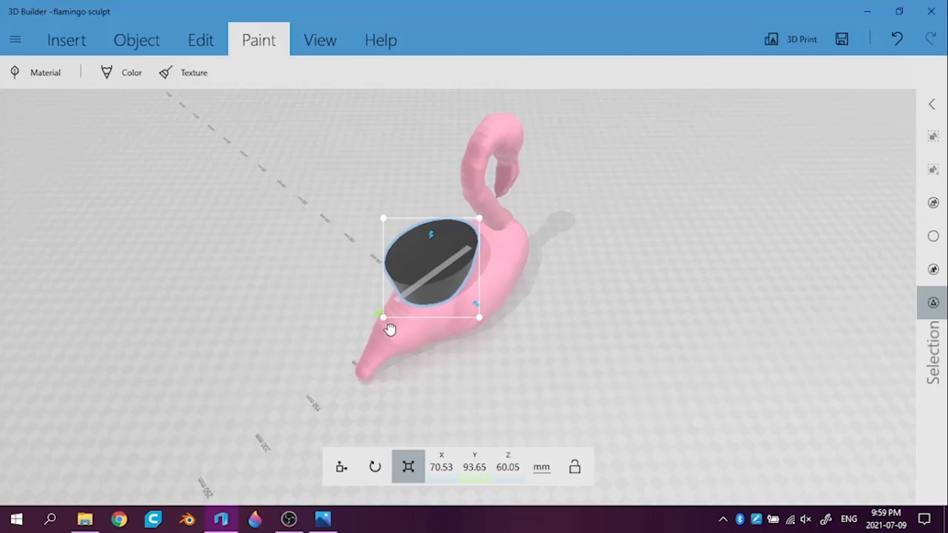
{"action": "right_click_drag", "start_coordinate": [159, 273], "coordinate": [244, 354]}
{"action": "right_click_drag", "start_coordinate": [712, 366], "coordinate": [440, 296]}
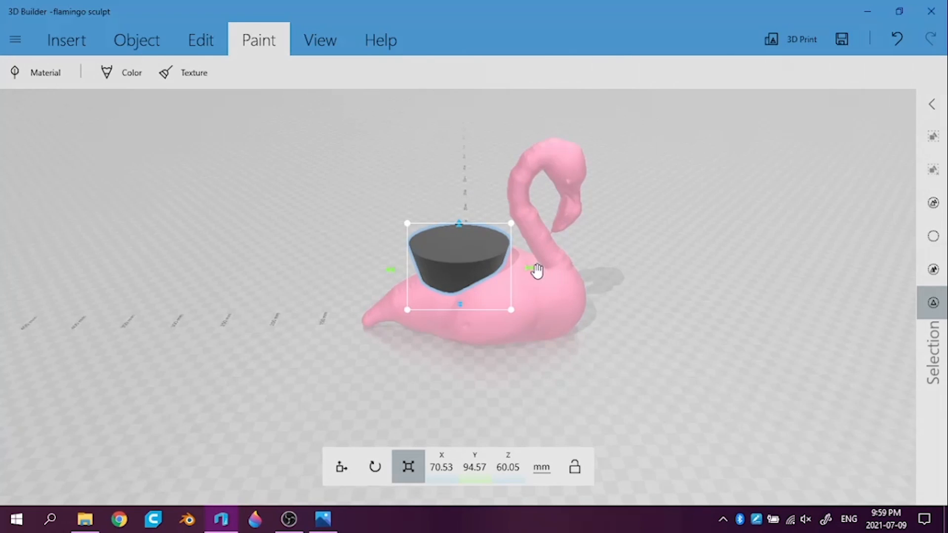
{"action": "left_click_drag", "start_coordinate": [533, 270], "coordinate": [545, 273]}
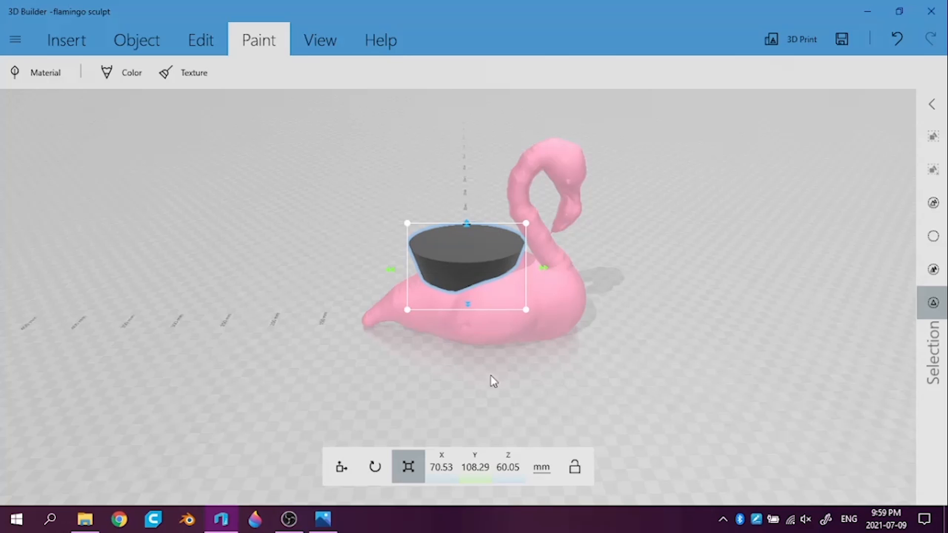
Sink the stretched cup deeper into the flamingo's body, to about Z 49.8 mm, and view it from the side
{"action": "left_click", "coordinate": [340, 466]}
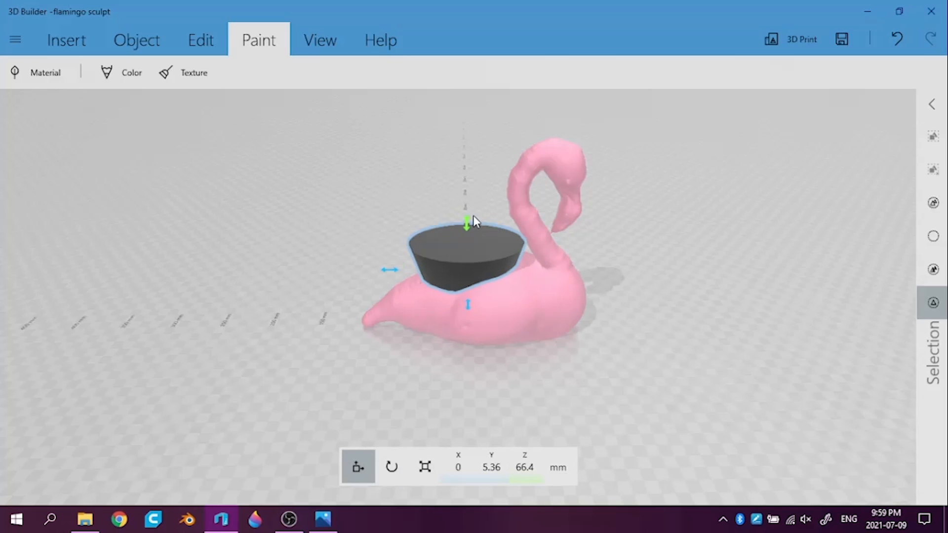
{"action": "left_click_drag", "start_coordinate": [468, 222], "coordinate": [467, 246]}
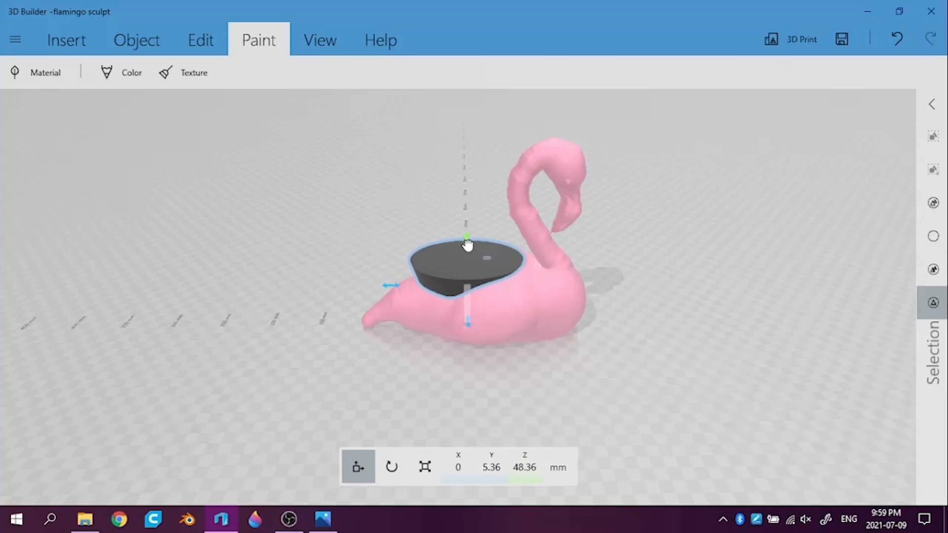
{"action": "right_click_drag", "start_coordinate": [316, 286], "coordinate": [760, 276]}
{"action": "right_click_drag", "start_coordinate": [670, 308], "coordinate": [920, 260]}
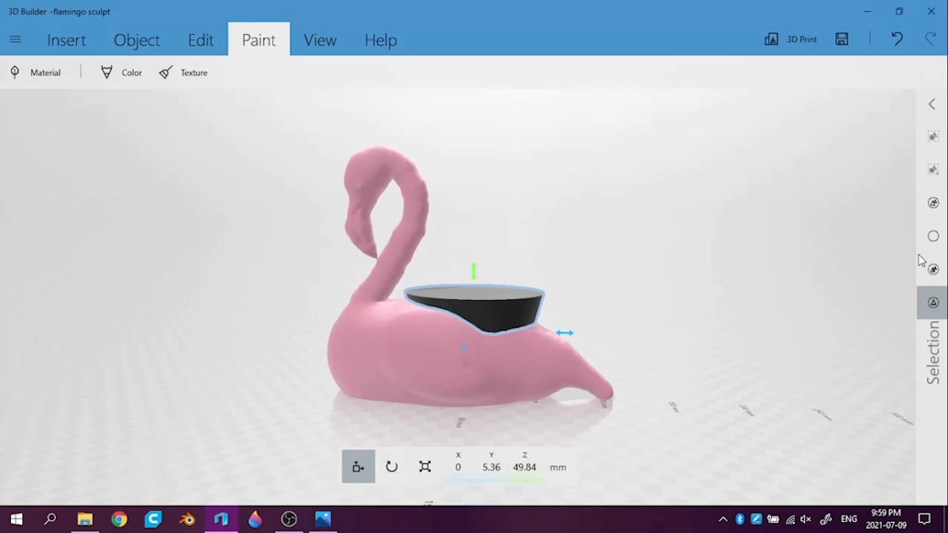
Turn on the X-ray display to check how the cup sits inside the flamingo's body
{"action": "left_click", "coordinate": [317, 38]}
{"action": "left_click", "coordinate": [677, 77]}
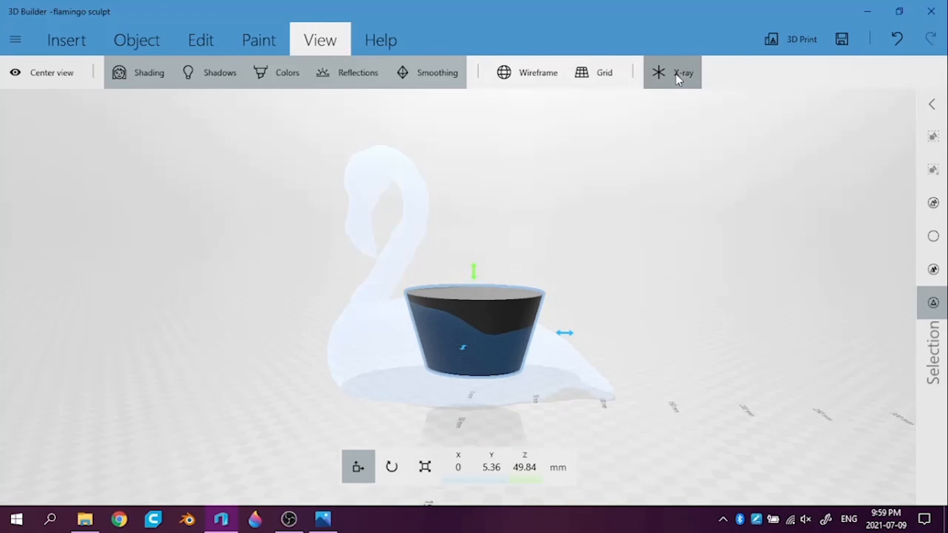
{"action": "left_click_drag", "start_coordinate": [665, 306], "coordinate": [668, 298]}
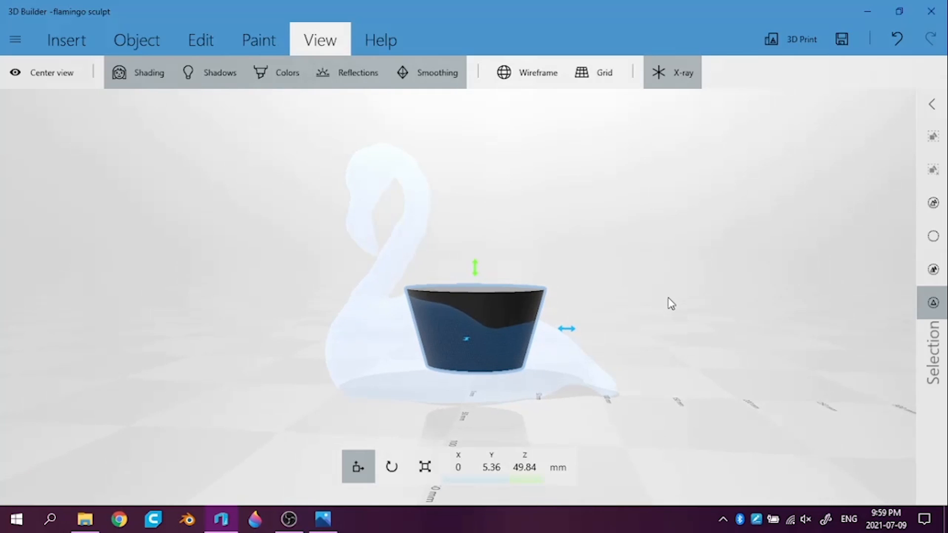
Deepen the cup downward inside the flamingo to about 69.3 mm in Z, and turn off the X-ray display
{"action": "left_click", "coordinate": [425, 467]}
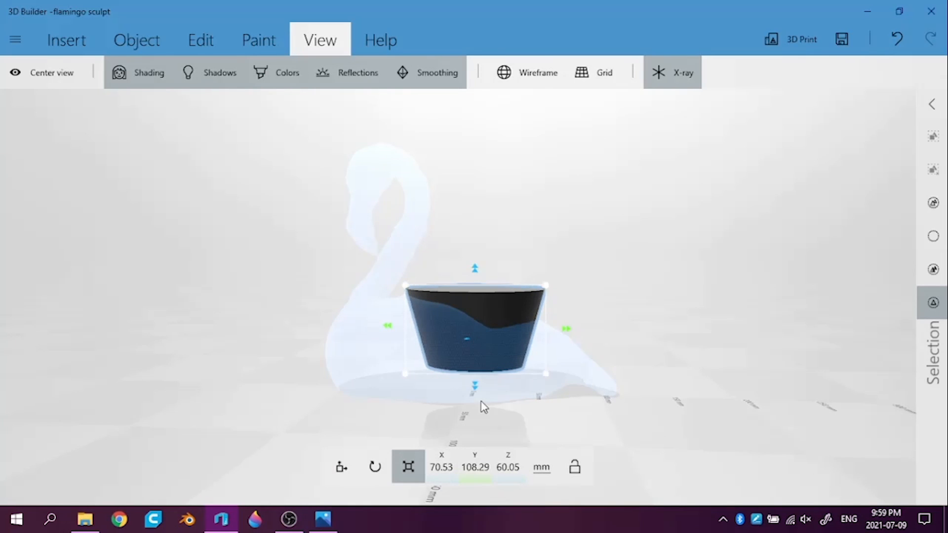
{"action": "left_click_drag", "start_coordinate": [476, 386], "coordinate": [474, 400]}
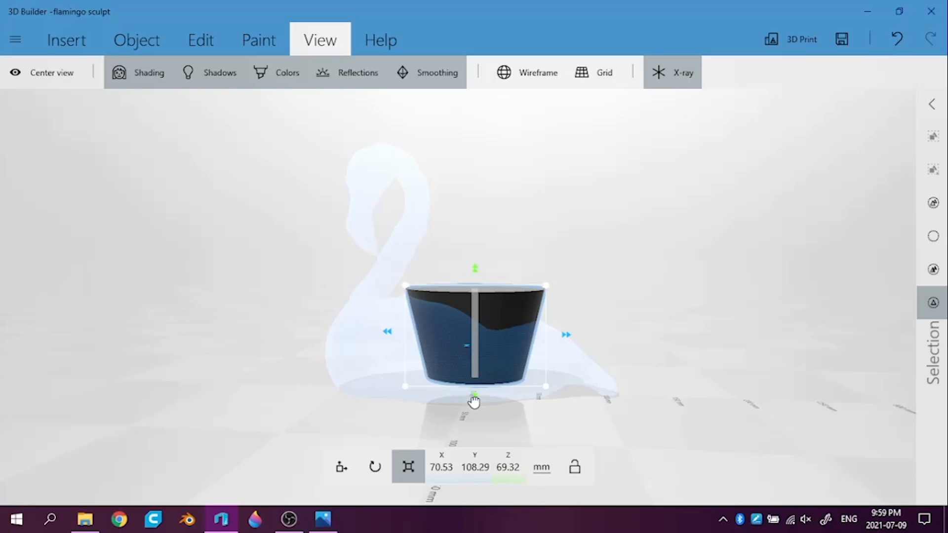
{"action": "left_click_drag", "start_coordinate": [645, 445], "coordinate": [652, 425]}
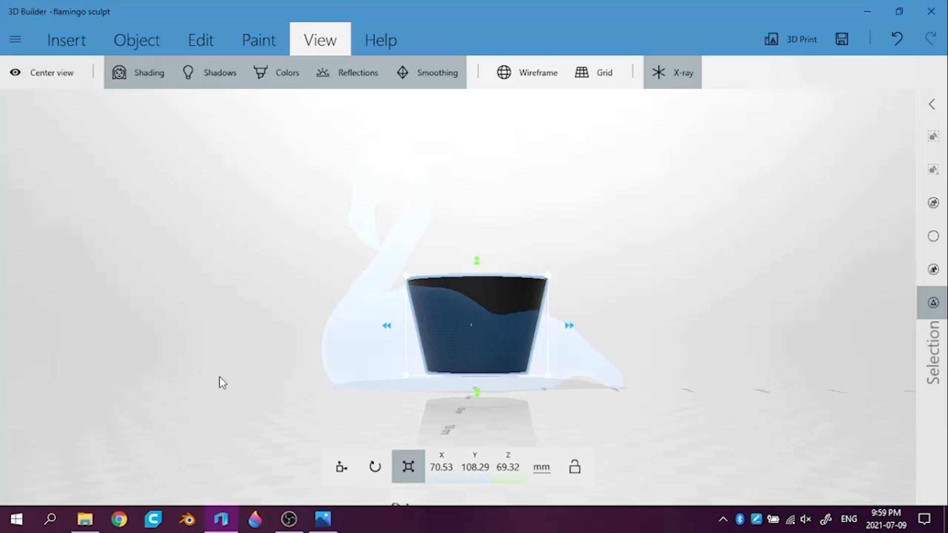
{"action": "left_click_drag", "start_coordinate": [217, 373], "coordinate": [132, 384]}
{"action": "left_click_drag", "start_coordinate": [659, 262], "coordinate": [395, 370]}
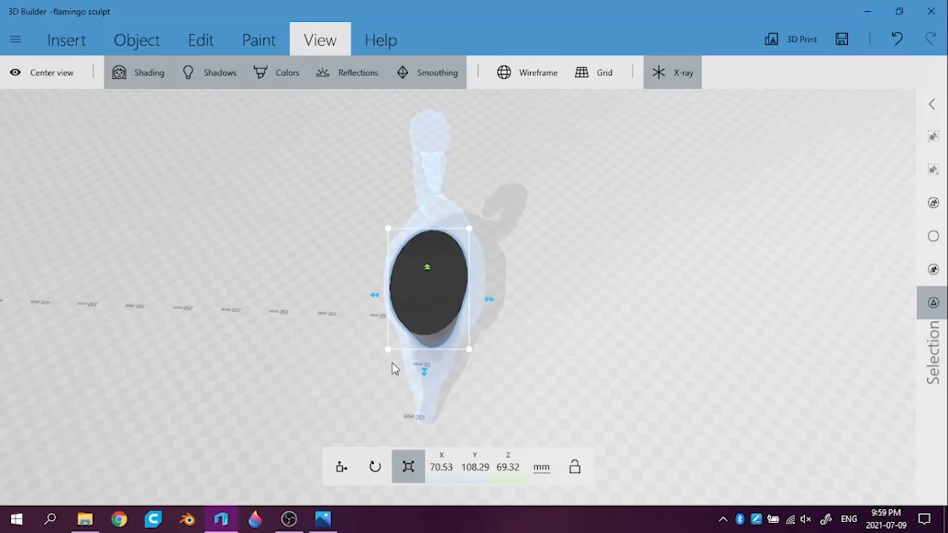
{"action": "left_click", "coordinate": [696, 84]}
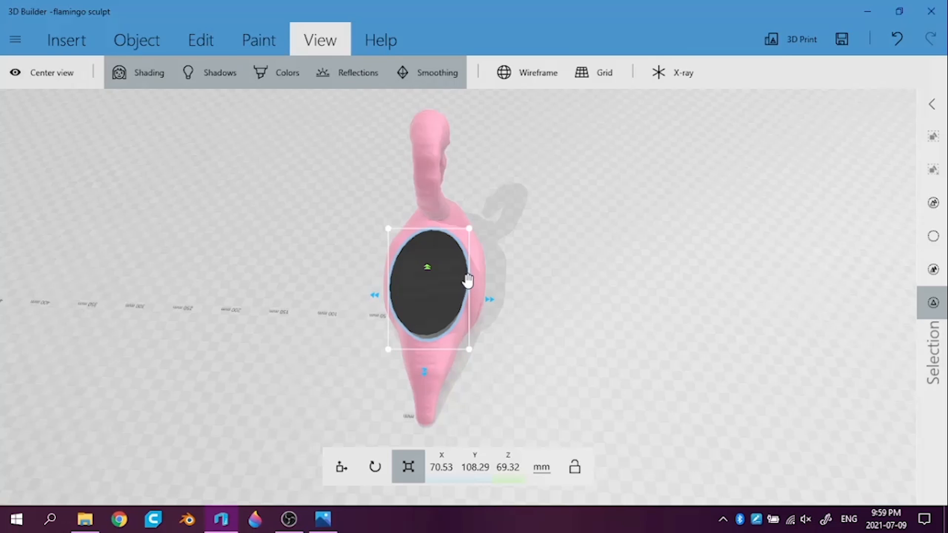
Try stretching the cup lengthwise along the flamingo's body to about 134.8 mm in Y, and undo the stretch
{"action": "left_click", "coordinate": [447, 249]}
{"action": "left_click_drag", "start_coordinate": [186, 271], "coordinate": [489, 203]}
{"action": "left_click", "coordinate": [465, 287]}
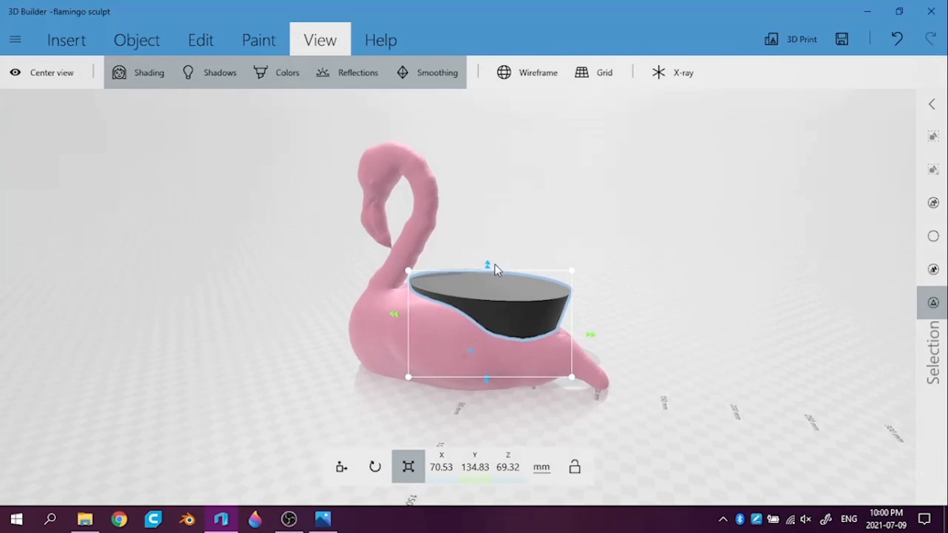
{"action": "left_click_drag", "start_coordinate": [527, 272], "coordinate": [521, 268]}
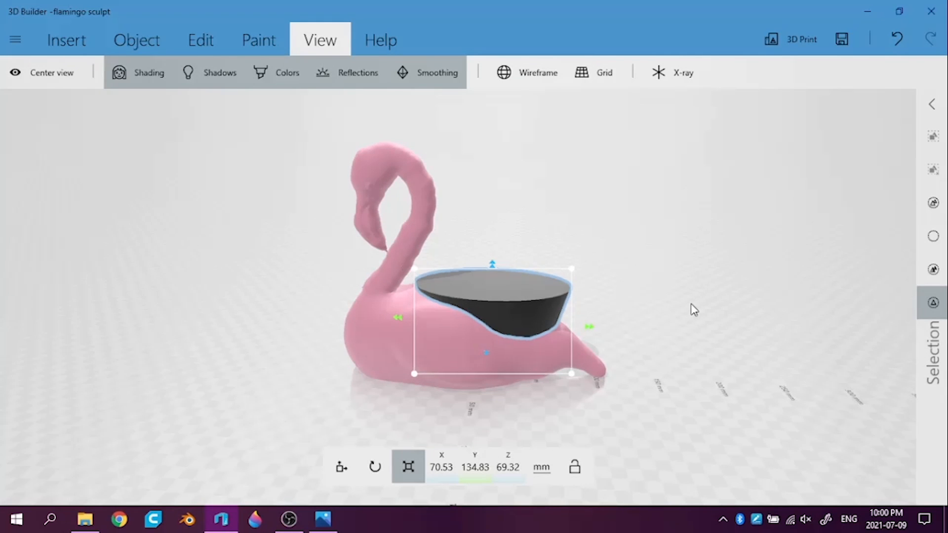
{"action": "key", "text": "ctrl+z"}
Subtract the stretched black cup from the flamingo's body to hollow out its back
{"action": "left_click_drag", "start_coordinate": [685, 262], "coordinate": [620, 340]}
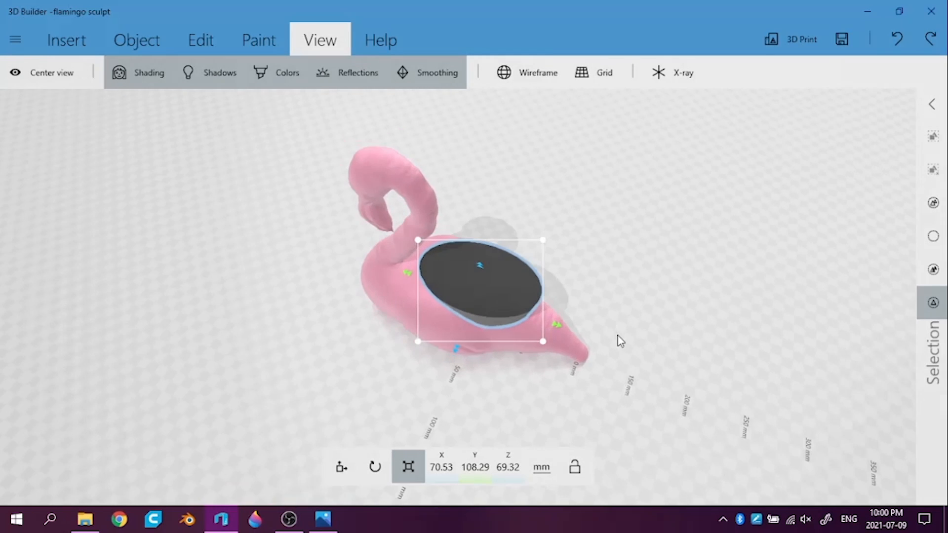
{"action": "left_click", "coordinate": [269, 37]}
{"action": "left_click", "coordinate": [203, 30]}
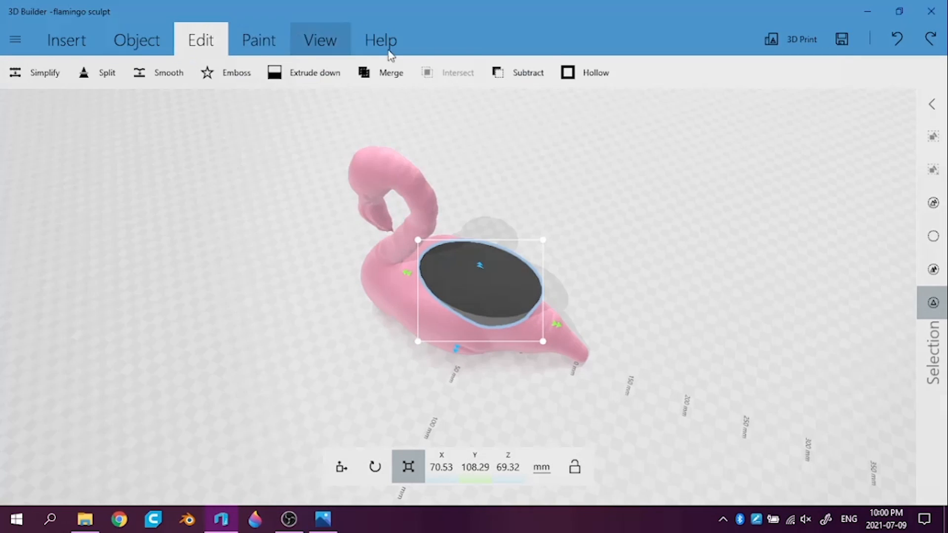
{"action": "left_click", "coordinate": [514, 79]}
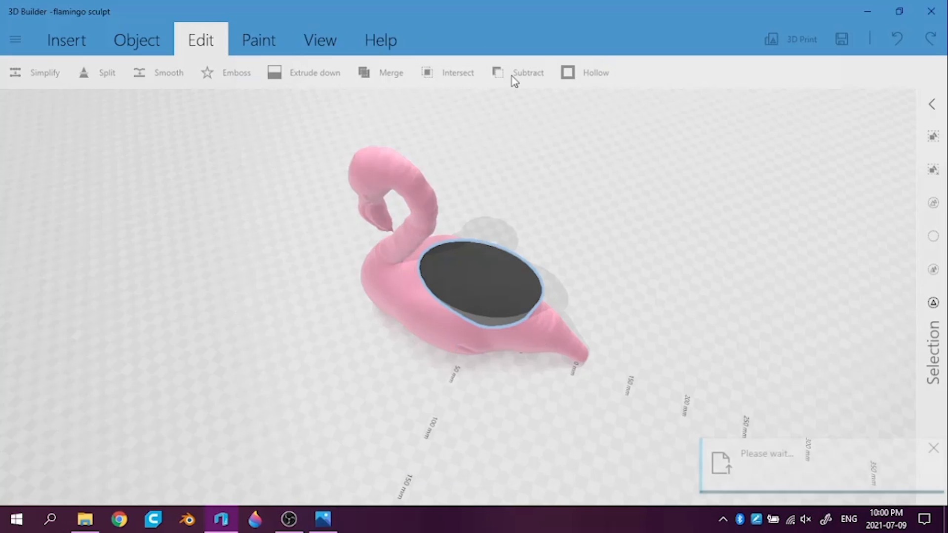
Examine the cavity in the flamingo's back up close from above, behind and both sides
{"action": "scroll", "coordinate": [439, 314], "scroll_direction": "up", "scroll_amount": 5}
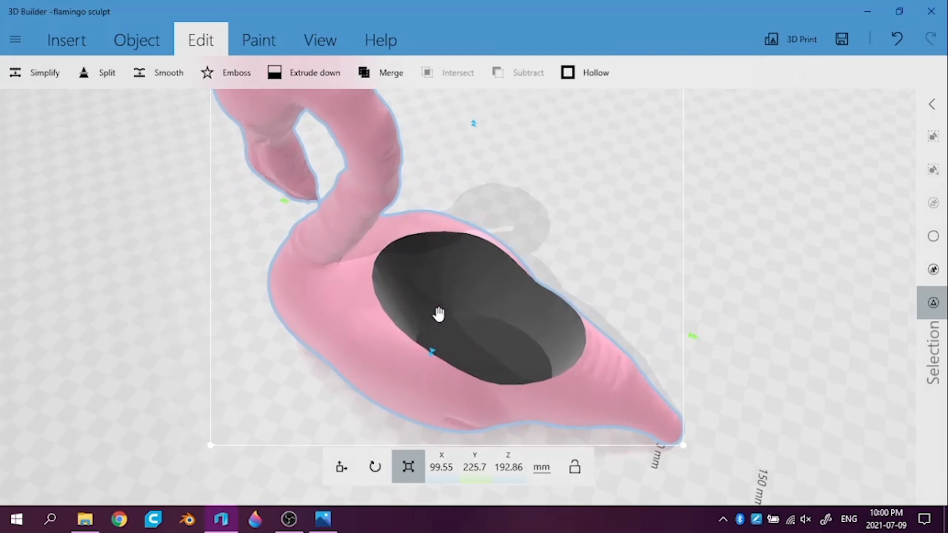
{"action": "left_click_drag", "start_coordinate": [715, 272], "coordinate": [527, 203]}
{"action": "left_click_drag", "start_coordinate": [693, 262], "coordinate": [423, 264]}
{"action": "left_click_drag", "start_coordinate": [798, 294], "coordinate": [601, 266]}
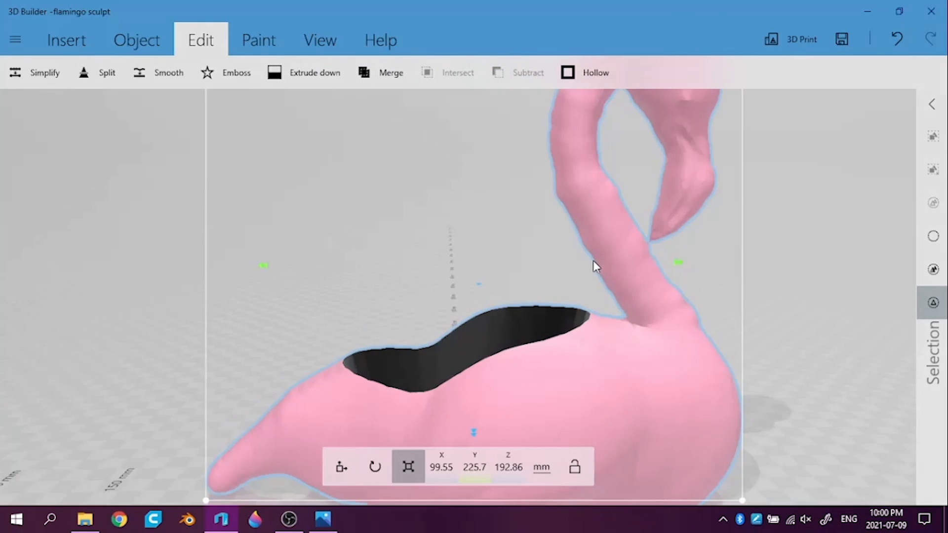
{"action": "left_click_drag", "start_coordinate": [817, 316], "coordinate": [946, 316]}
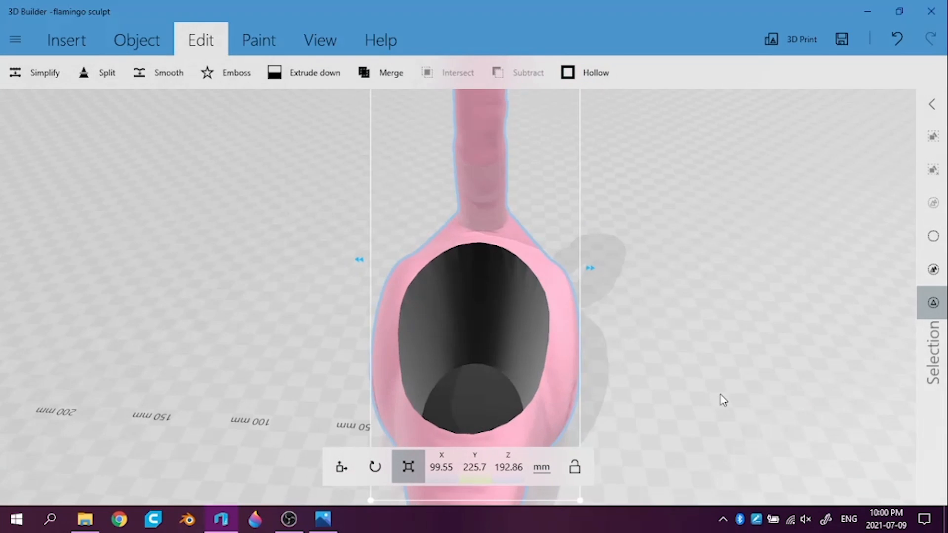
{"action": "left_click_drag", "start_coordinate": [722, 399], "coordinate": [864, 393]}
{"action": "left_click_drag", "start_coordinate": [639, 393], "coordinate": [865, 341]}
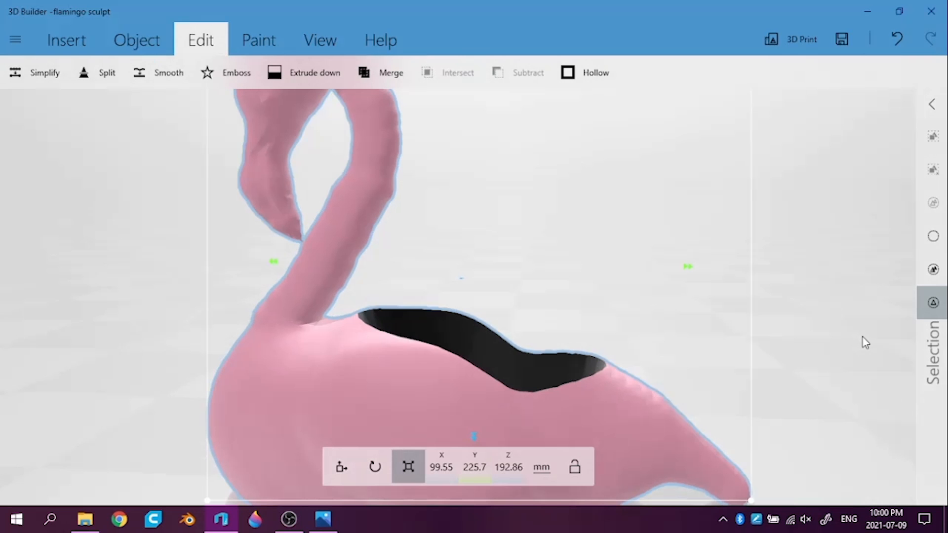
{"action": "scroll", "coordinate": [699, 237], "scroll_direction": "down", "scroll_amount": 5}
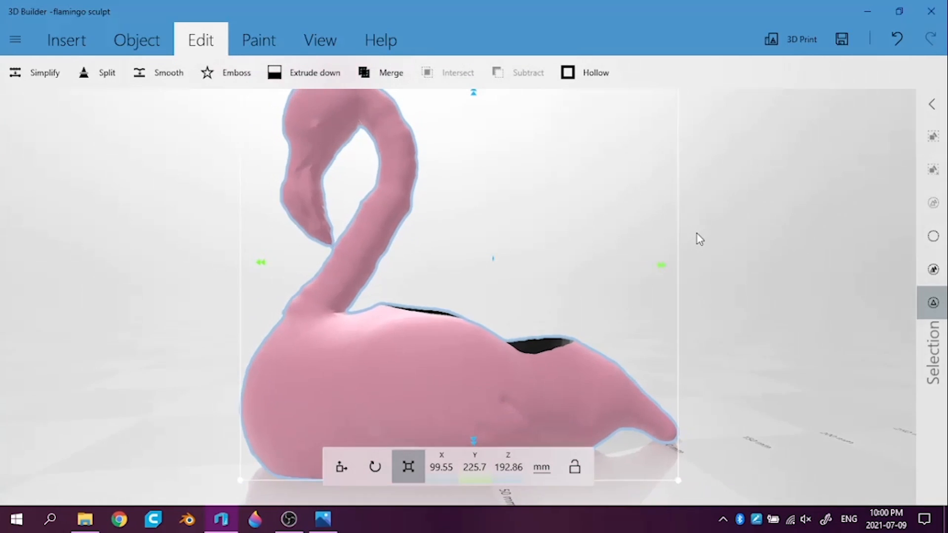
{"action": "left_click_drag", "start_coordinate": [732, 197], "coordinate": [687, 204]}
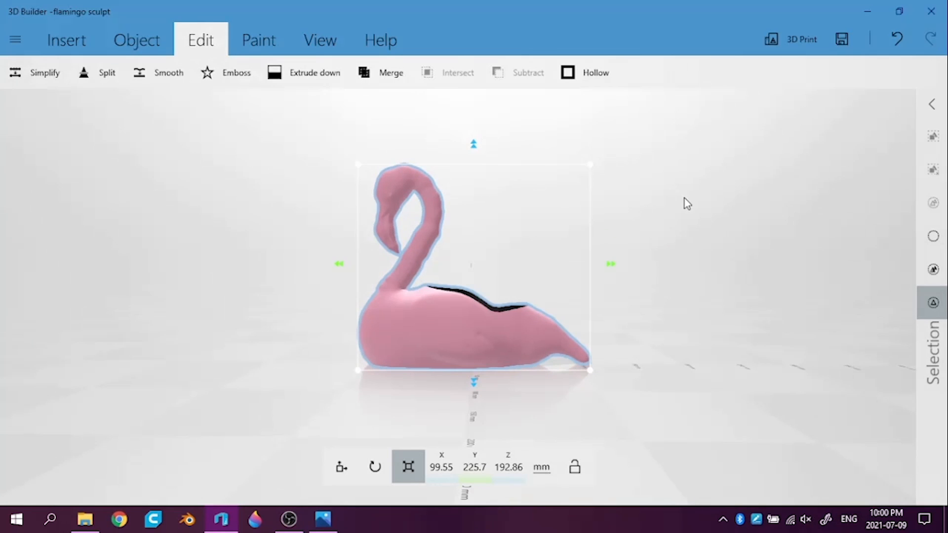
Undo the subtraction, reselect the cup alone and shorten its tail end to about 98.4 mm in Y
{"action": "key", "text": "ctrl+z"}
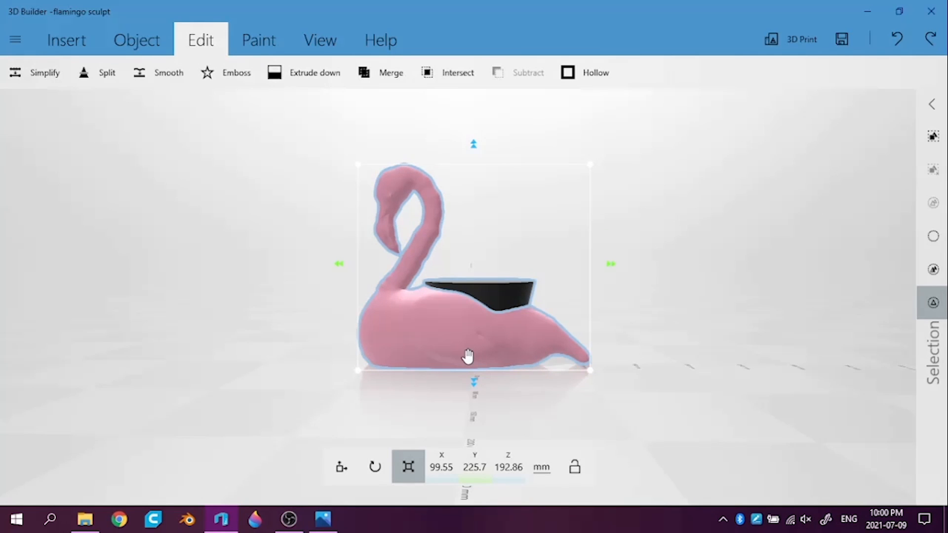
{"action": "left_click", "coordinate": [623, 279]}
{"action": "left_click", "coordinate": [511, 291]}
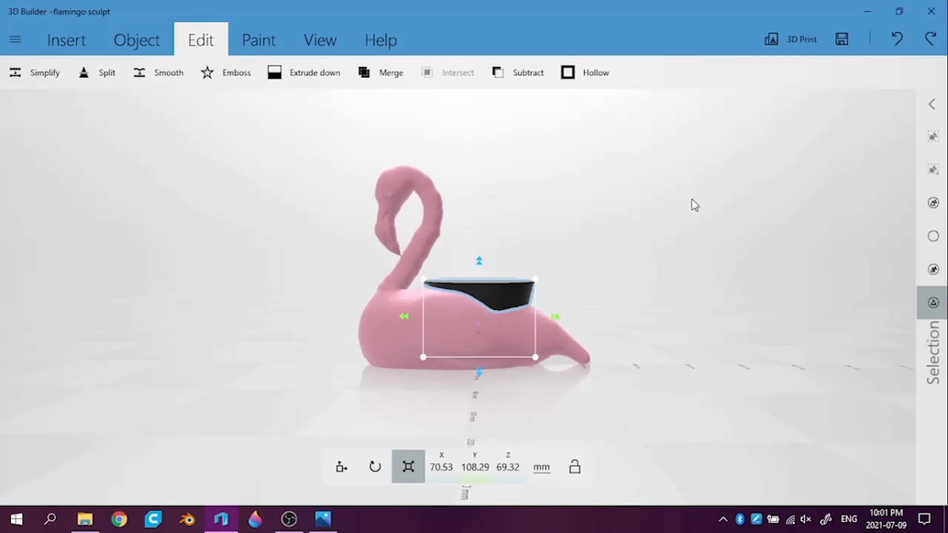
{"action": "left_click_drag", "start_coordinate": [726, 227], "coordinate": [716, 254]}
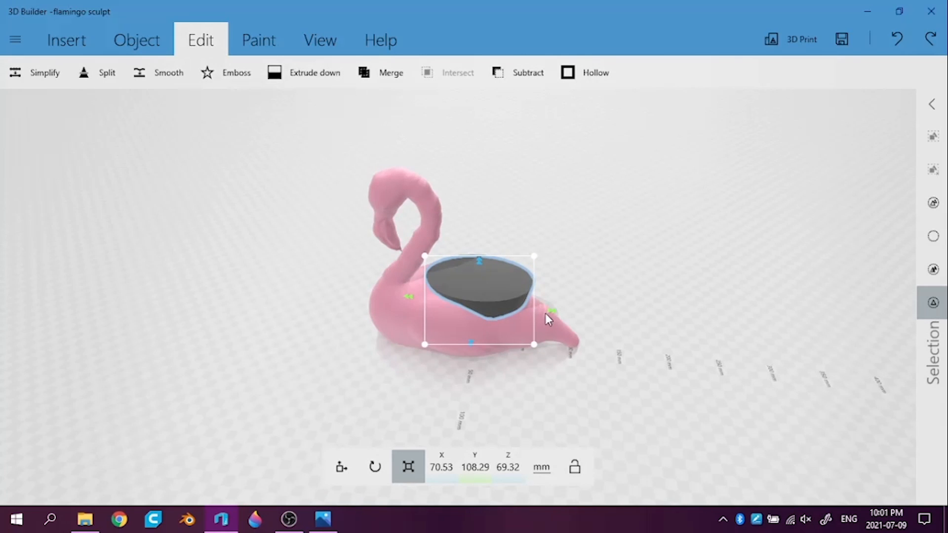
{"action": "left_click_drag", "start_coordinate": [551, 312], "coordinate": [541, 314]}
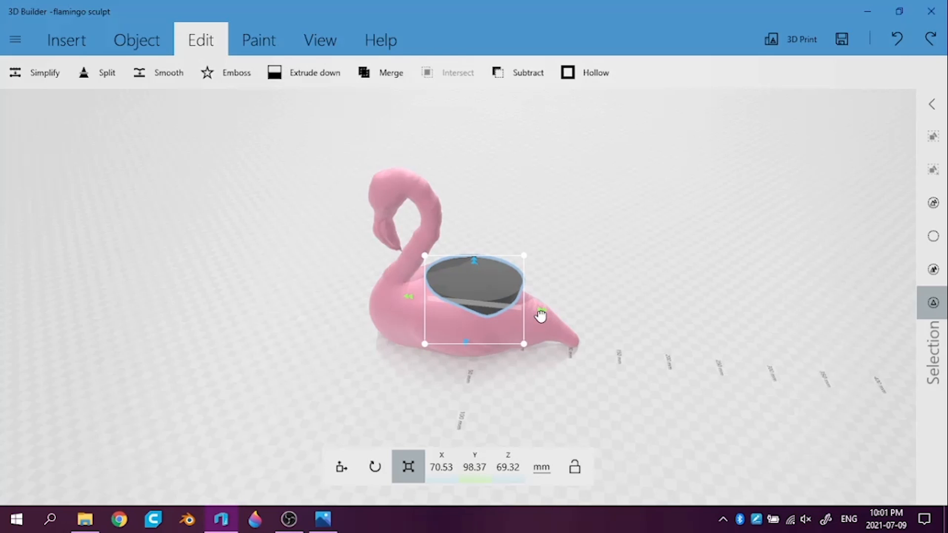
{"action": "left_click_drag", "start_coordinate": [576, 309], "coordinate": [590, 256]}
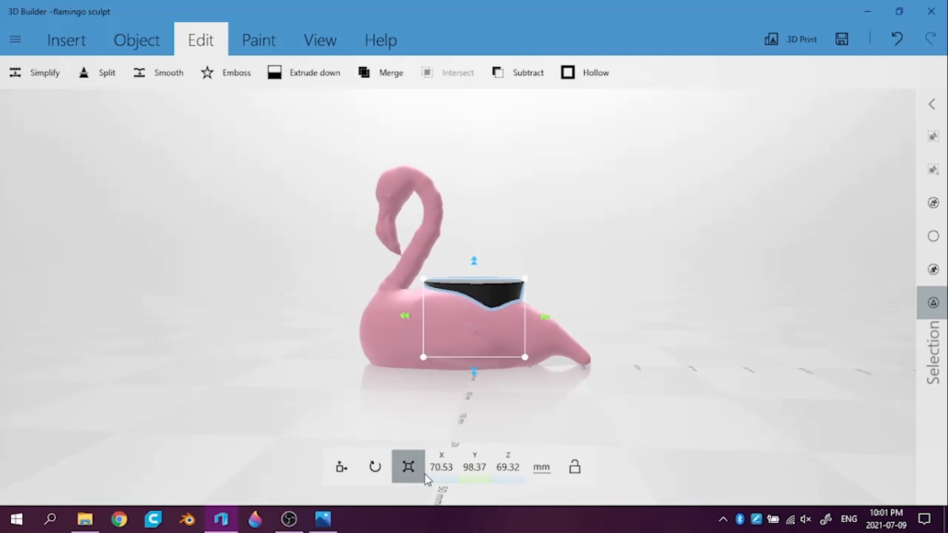
Try subtracting the shortened cup from the flamingo and inspect the opening from several sides
{"action": "left_click", "coordinate": [504, 85]}
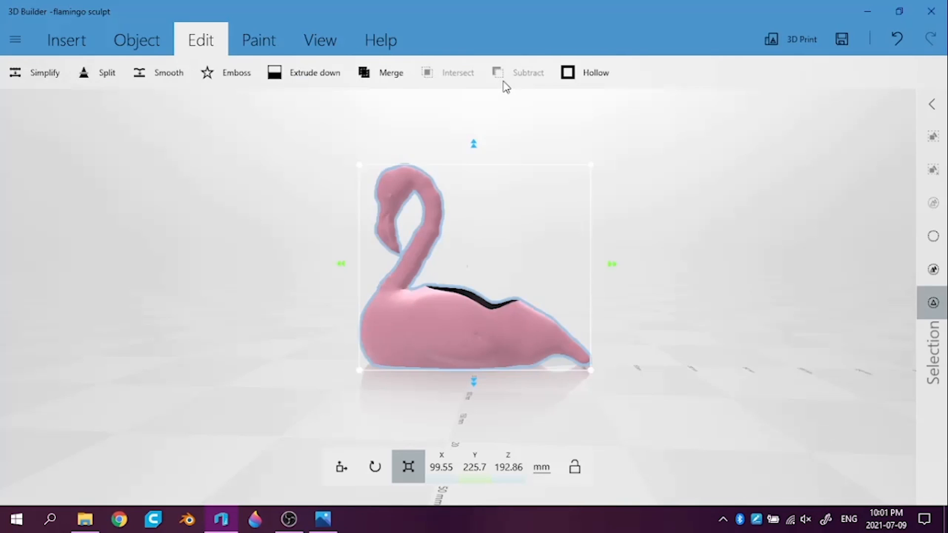
{"action": "left_click", "coordinate": [749, 247]}
{"action": "left_click_drag", "start_coordinate": [759, 233], "coordinate": [798, 221]}
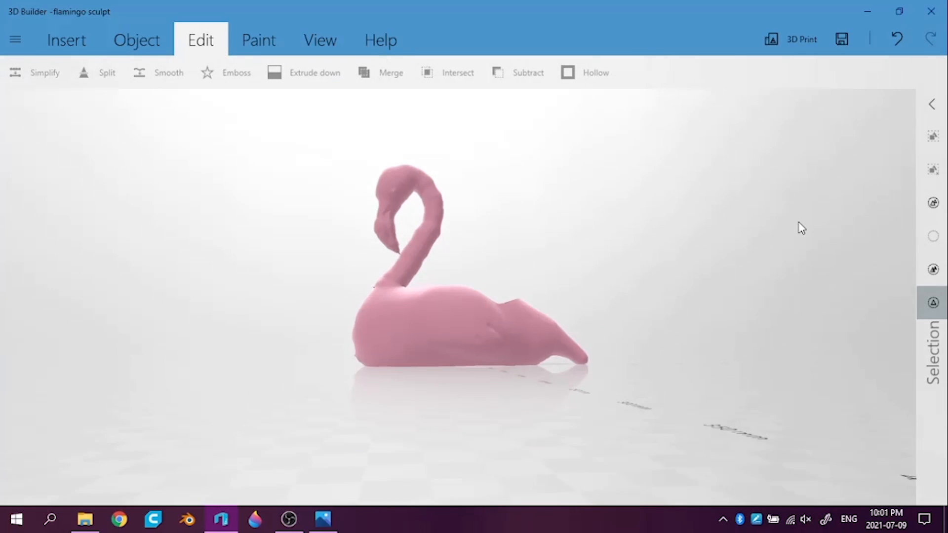
{"action": "left_click_drag", "start_coordinate": [575, 219], "coordinate": [461, 257]}
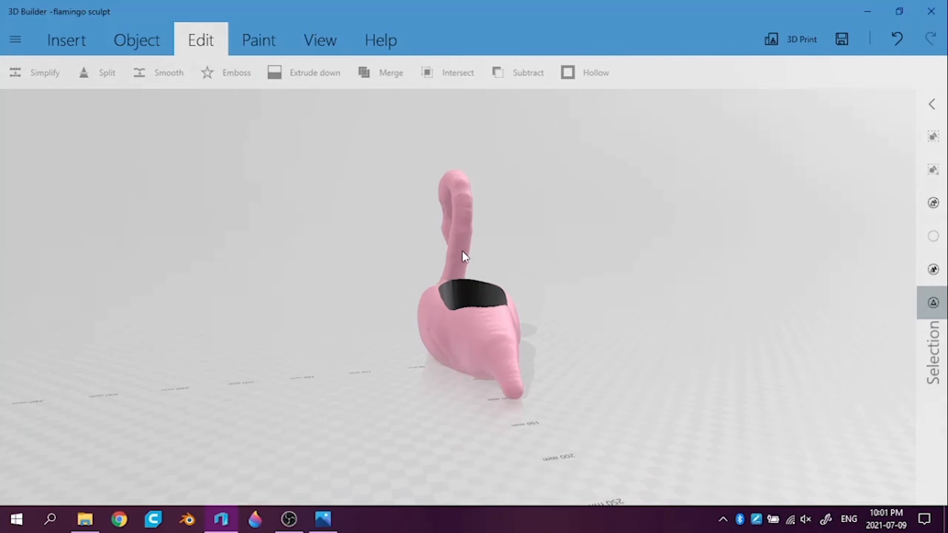
{"action": "left_click_drag", "start_coordinate": [713, 233], "coordinate": [405, 278]}
{"action": "left_click_drag", "start_coordinate": [728, 314], "coordinate": [853, 364]}
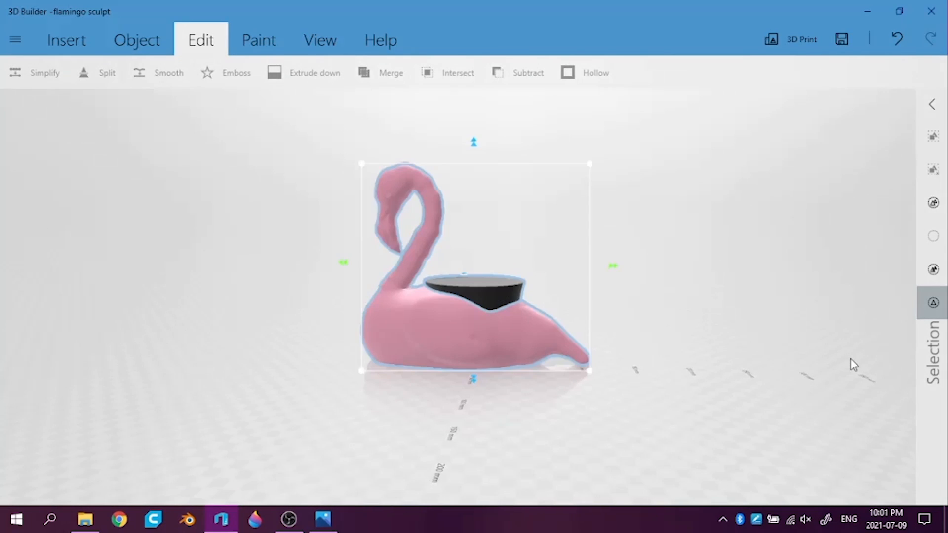
Restore the separate cup and shorten it along the flamingo's body to about 78.9 mm in Y
{"action": "left_click", "coordinate": [619, 219]}
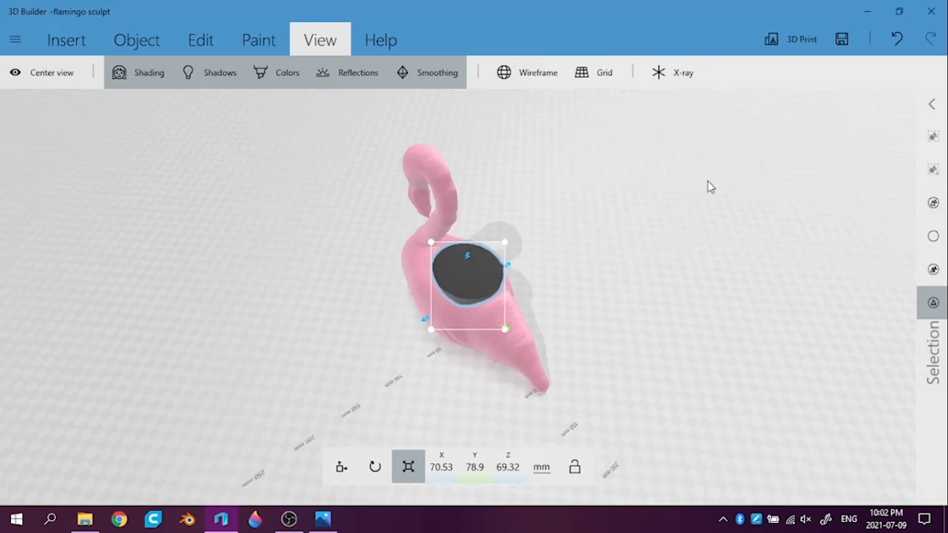
{"action": "left_click_drag", "start_coordinate": [708, 182], "coordinate": [759, 201]}
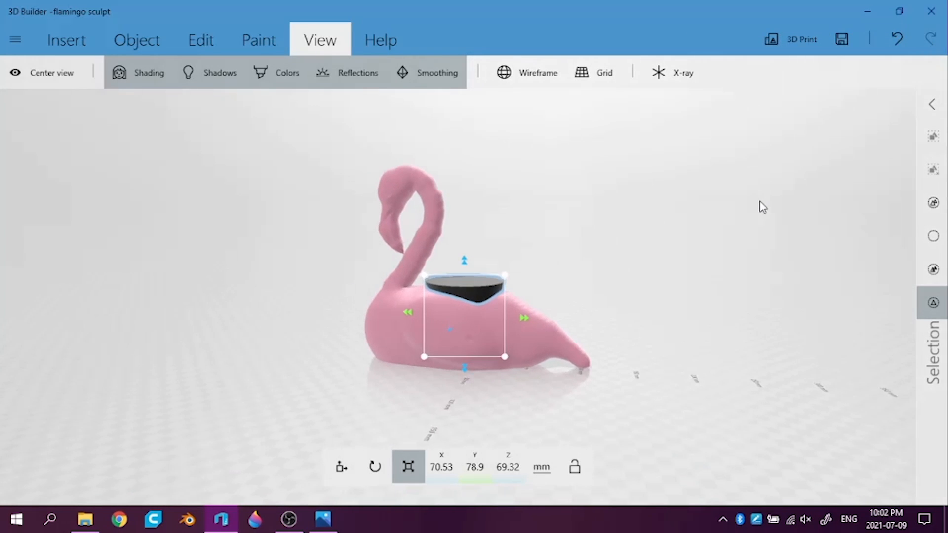
Subtract the shorter cup from the flamingo's back and check the resulting cavity from all around
{"action": "left_click", "coordinate": [200, 43]}
{"action": "left_click_drag", "start_coordinate": [132, 265], "coordinate": [592, 313]}
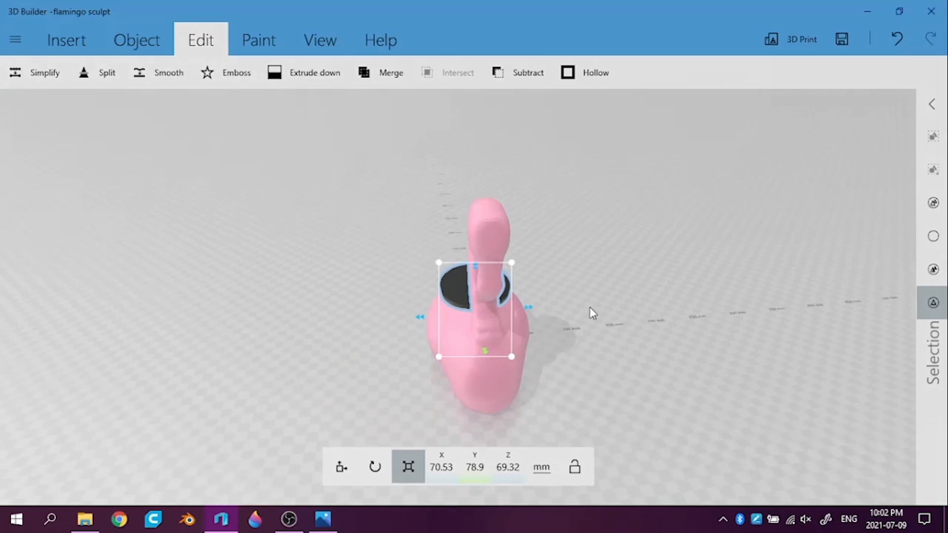
{"action": "left_click_drag", "start_coordinate": [131, 318], "coordinate": [268, 344]}
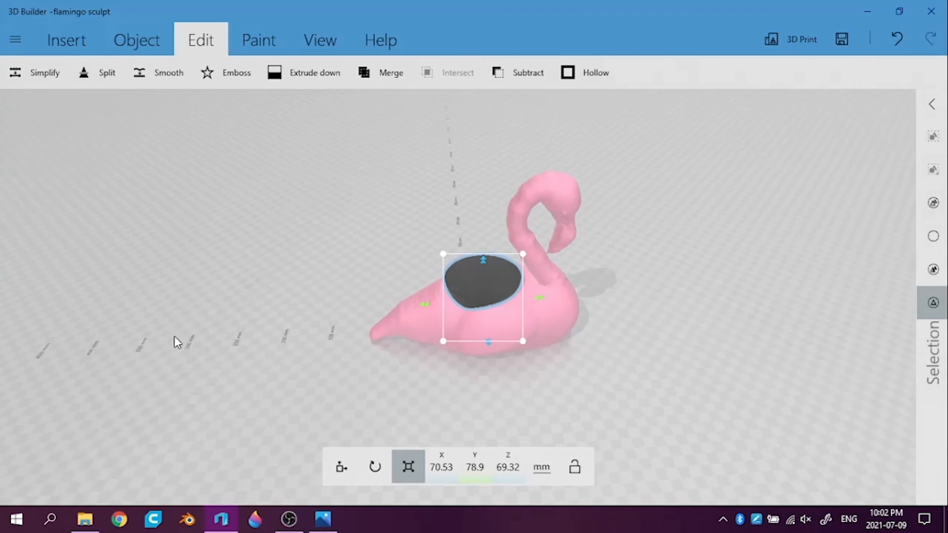
{"action": "left_click_drag", "start_coordinate": [176, 342], "coordinate": [428, 258]}
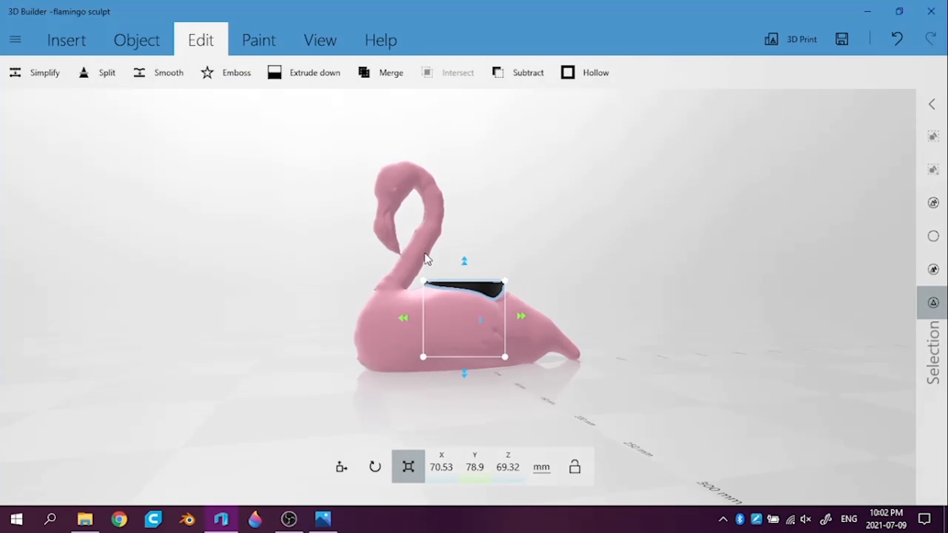
{"action": "left_click", "coordinate": [527, 73]}
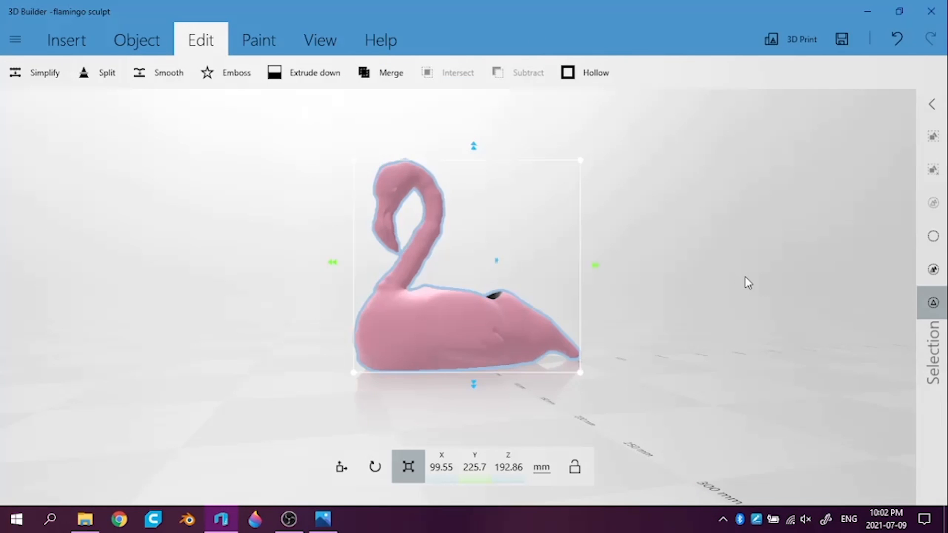
{"action": "left_click_drag", "start_coordinate": [769, 298], "coordinate": [553, 451]}
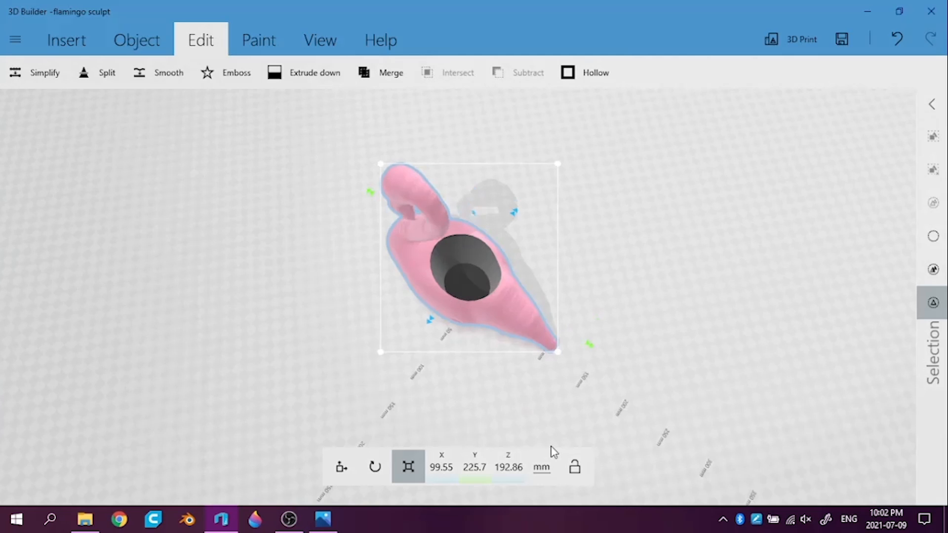
{"action": "left_click_drag", "start_coordinate": [683, 206], "coordinate": [700, 167]}
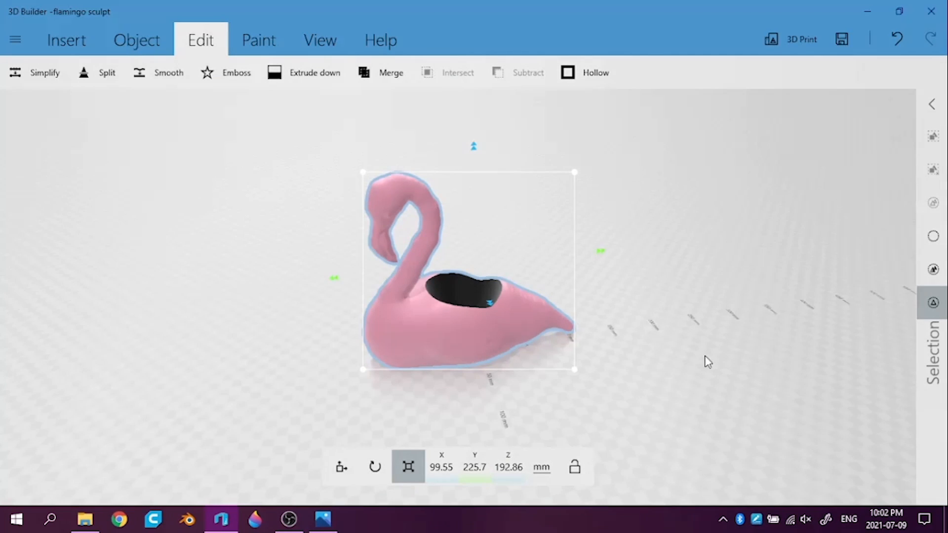
{"action": "left_click_drag", "start_coordinate": [708, 362], "coordinate": [796, 302]}
{"action": "left_click_drag", "start_coordinate": [634, 379], "coordinate": [921, 403]}
{"action": "left_click_drag", "start_coordinate": [689, 412], "coordinate": [867, 355]}
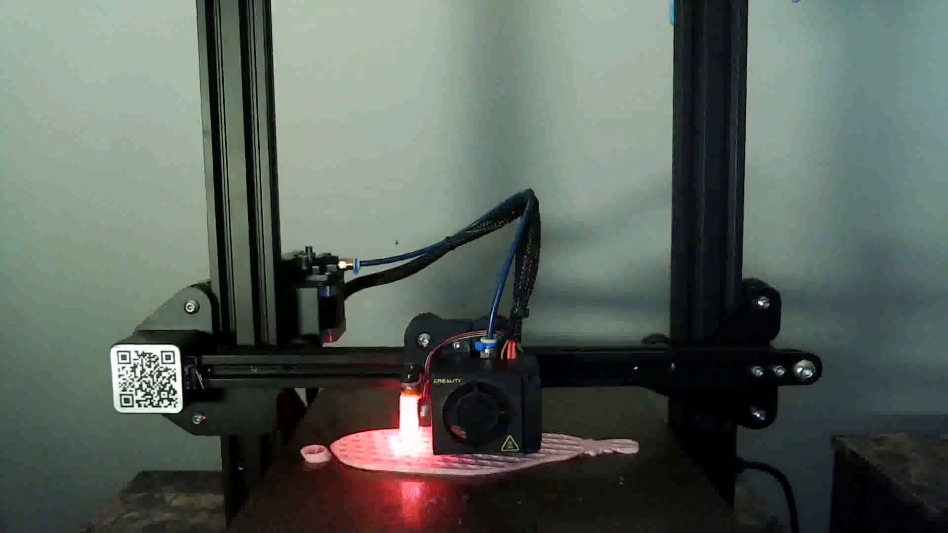